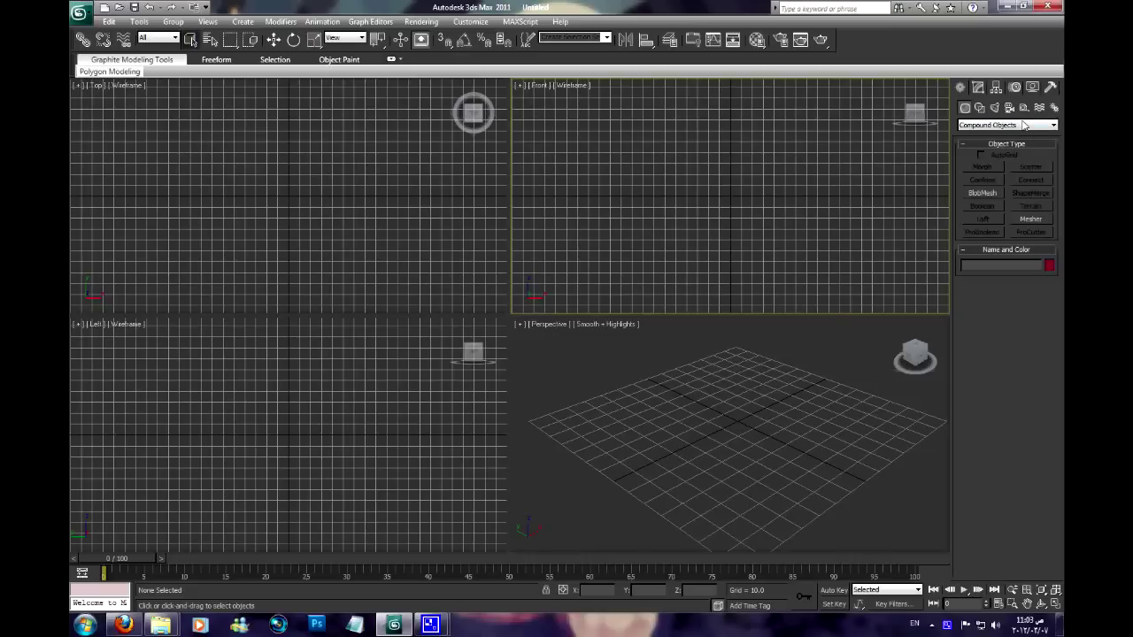
Switch the Create panel category from Compound Objects to Standard Primitives.
{"action": "left_click", "coordinate": [1024, 125]}
{"action": "left_click", "coordinate": [989, 137]}
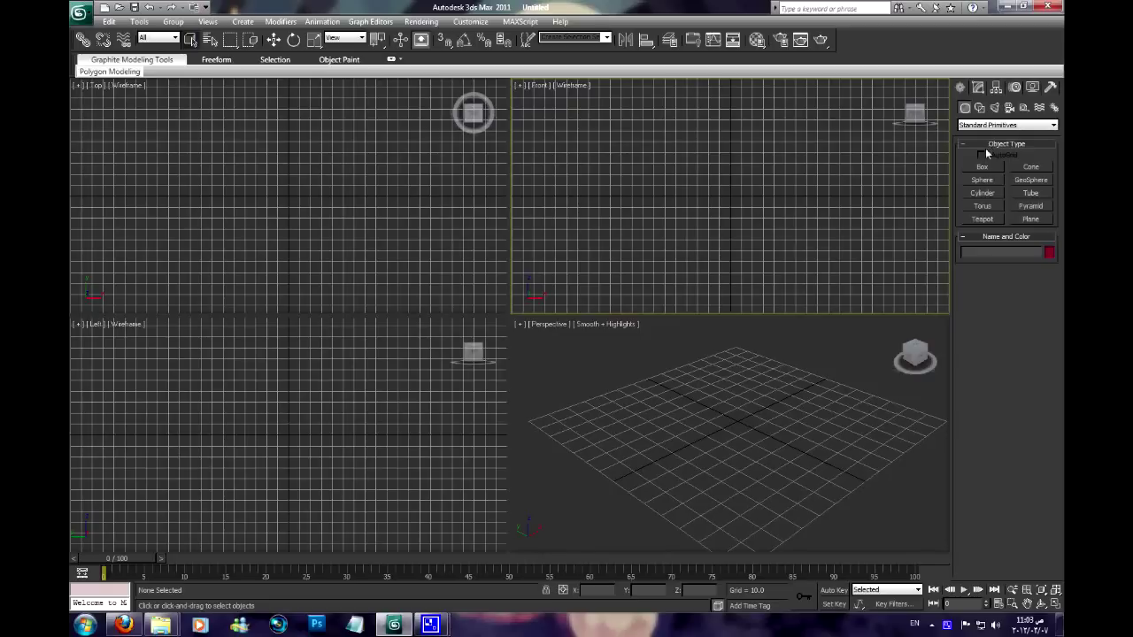
Create a box, then a sphere in the middle of the box.
{"action": "left_click", "coordinate": [982, 167]}
{"action": "left_click", "coordinate": [204, 153]}
{"action": "left_click_drag", "start_coordinate": [203, 153], "coordinate": [362, 246]}
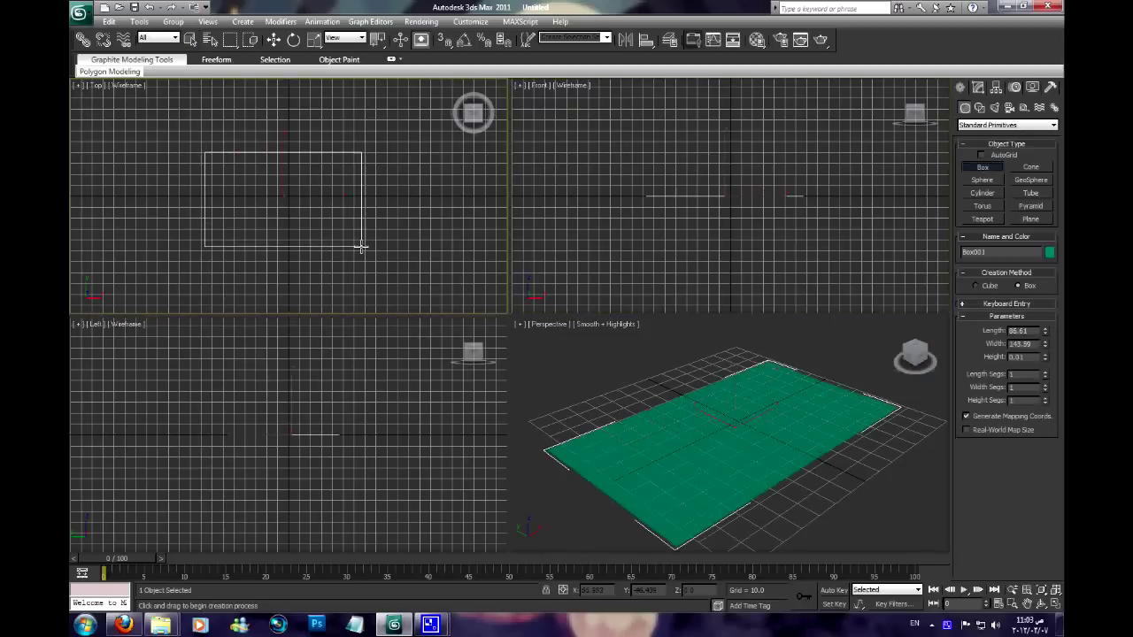
{"action": "left_click", "coordinate": [357, 198]}
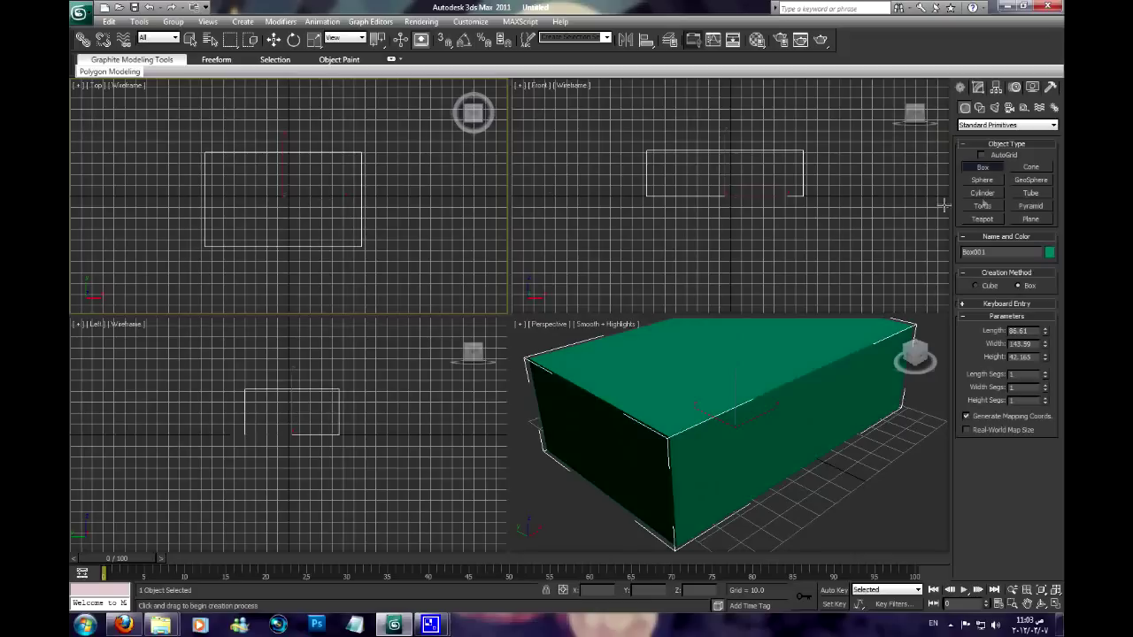
{"action": "left_click", "coordinate": [983, 180]}
{"action": "left_click_drag", "start_coordinate": [726, 175], "coordinate": [739, 193]}
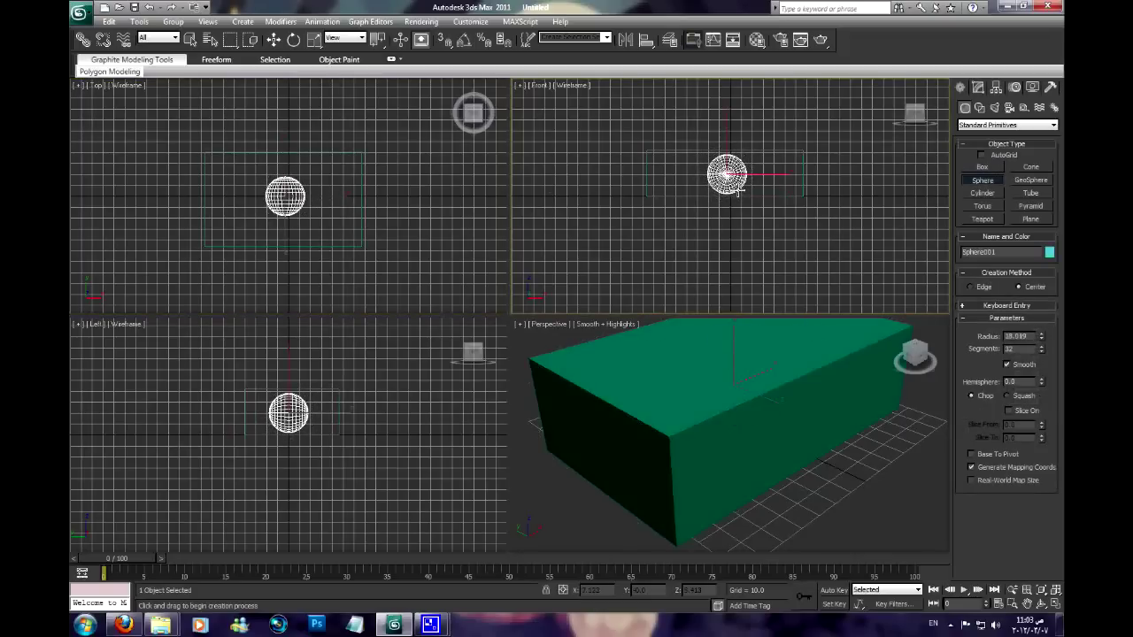
Shift-move copies of the sphere to ring the box's sides with four spheres, then open material settings.
{"action": "left_click", "coordinate": [274, 39]}
{"action": "mouse_move", "coordinate": [291, 195]}
{"action": "left_mouse_down"}
{"action": "mouse_move", "coordinate": [296, 212]}
{"action": "mouse_move", "coordinate": [234, 182]}
{"action": "mouse_move", "coordinate": [317, 134]}
{"action": "left_mouse_up"}
{"action": "key", "text": "Return"}
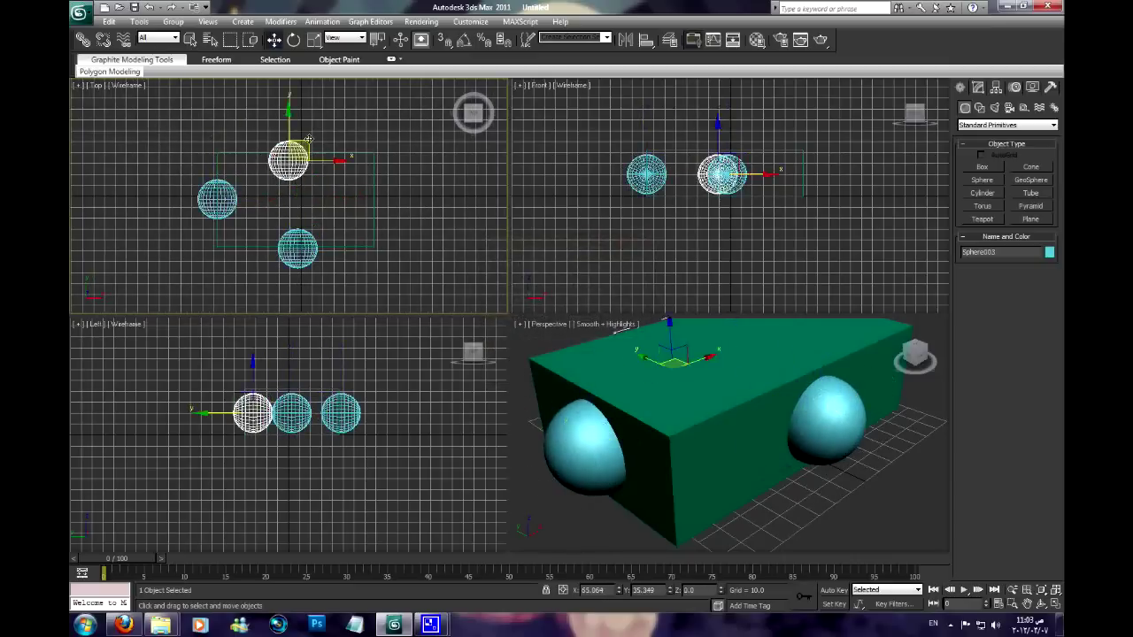
{"action": "key", "text": "Return"}
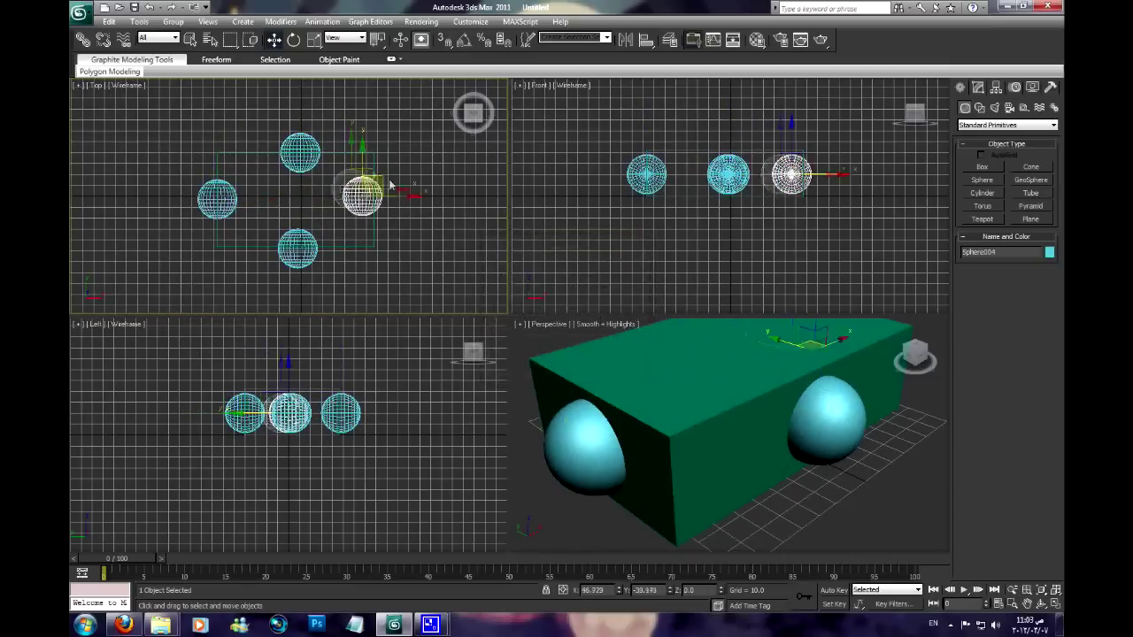
{"action": "left_click_drag", "start_coordinate": [320, 135], "coordinate": [395, 178], "text": "shift"}
{"action": "key", "text": "Return"}
{"action": "scroll", "coordinate": [748, 433], "scroll_direction": "down", "scroll_amount": 2}
{"action": "mouse_move", "coordinate": [748, 433]}
{"action": "middle_mouse_down", "text": "alt"}
{"action": "mouse_move", "coordinate": [937, 398]}
{"action": "mouse_move", "coordinate": [770, 427]}
{"action": "mouse_move", "coordinate": [731, 421]}
{"action": "middle_mouse_up", "text": "alt"}
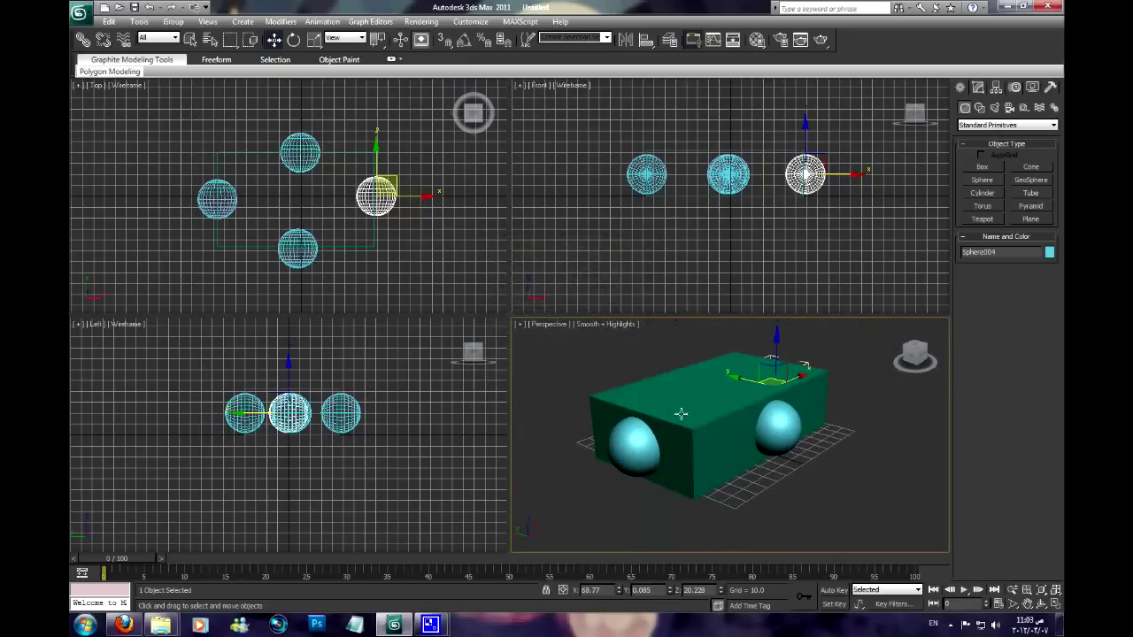
{"action": "key", "text": "F10"}
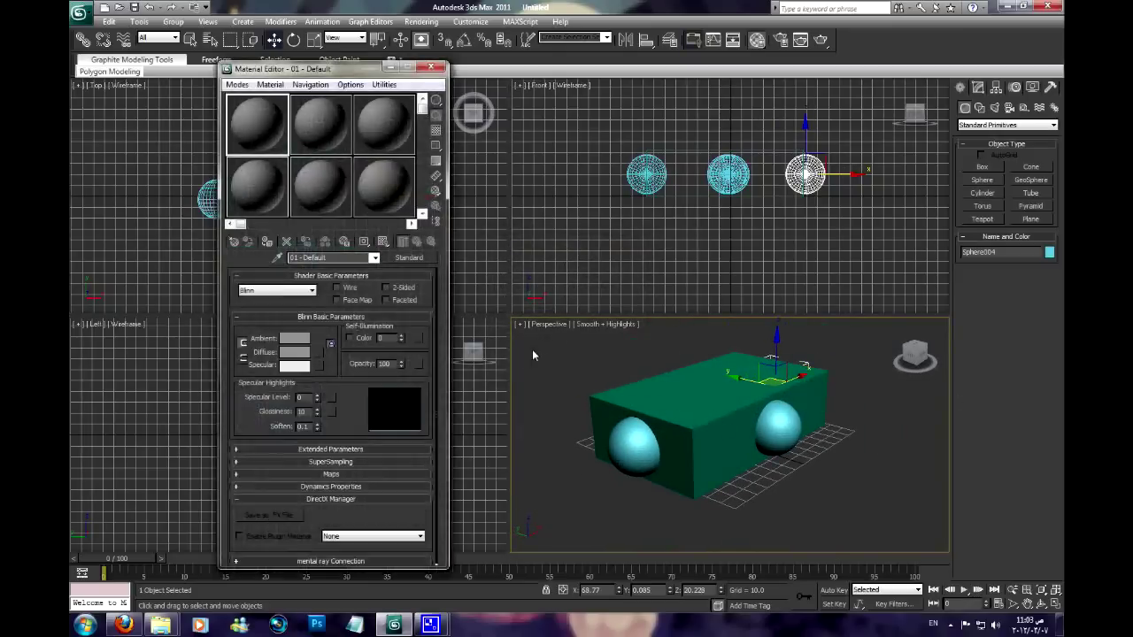
Give material slot 1 a blue-violet diffuse colour and assign it to the box.
{"action": "left_click", "coordinate": [297, 348]}
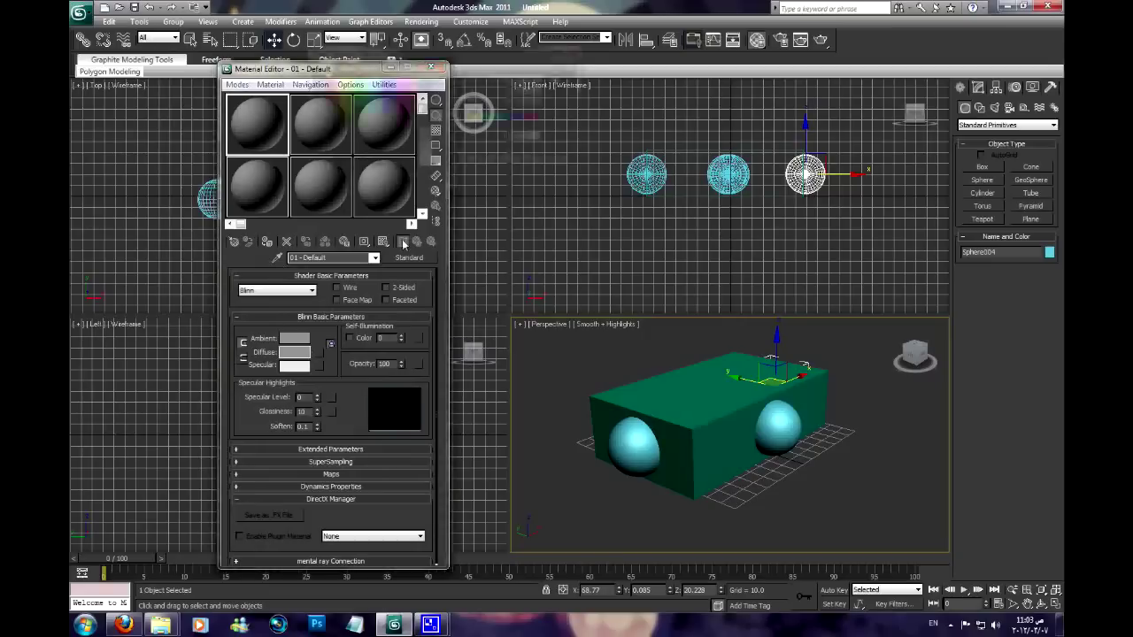
{"action": "mouse_move", "coordinate": [389, 78]}
{"action": "left_mouse_down"}
{"action": "mouse_move", "coordinate": [430, 99]}
{"action": "mouse_move", "coordinate": [431, 168]}
{"action": "left_mouse_up"}
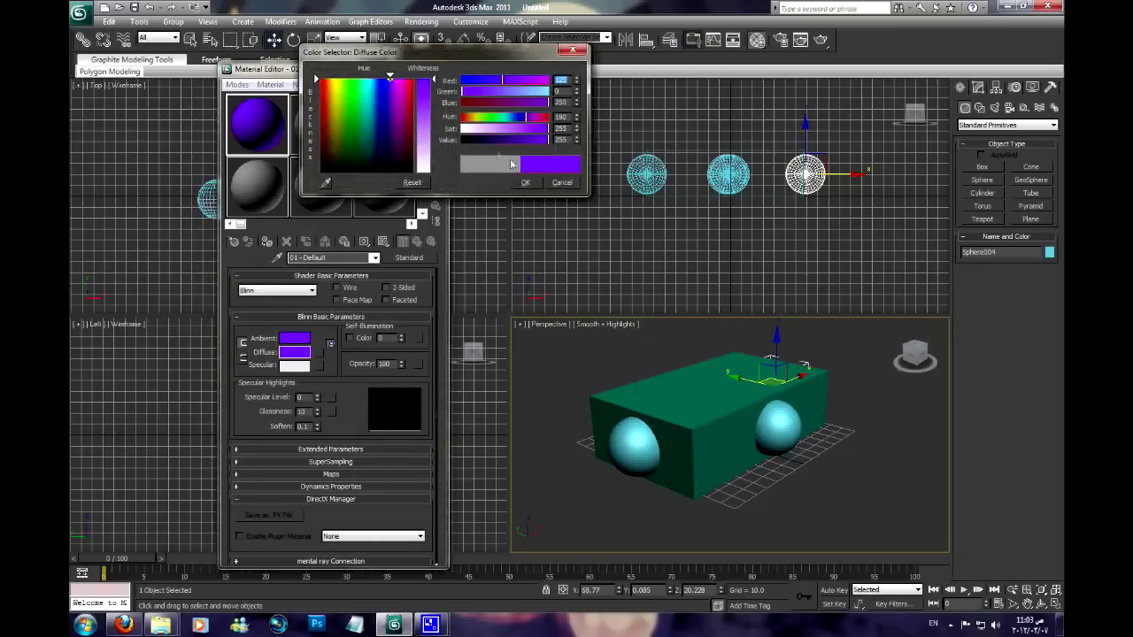
{"action": "left_click", "coordinate": [525, 182]}
{"action": "left_click", "coordinate": [650, 372]}
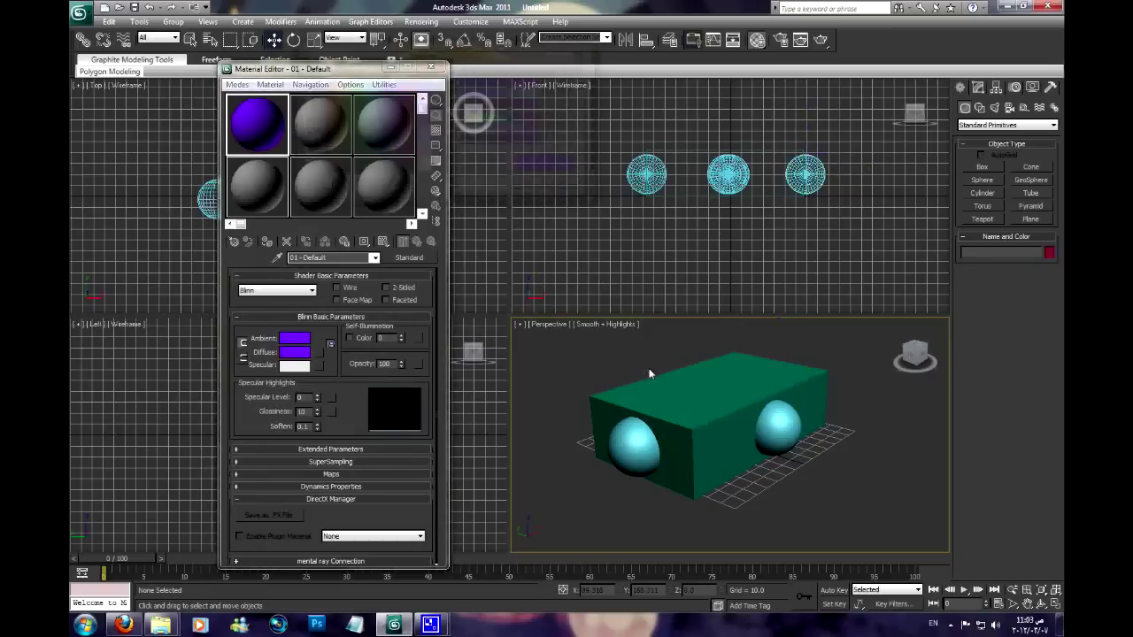
{"action": "left_click", "coordinate": [266, 242]}
Give material slot 2 a pure red diffuse colour and assign it to the right-hand sphere.
{"action": "left_click", "coordinate": [779, 423]}
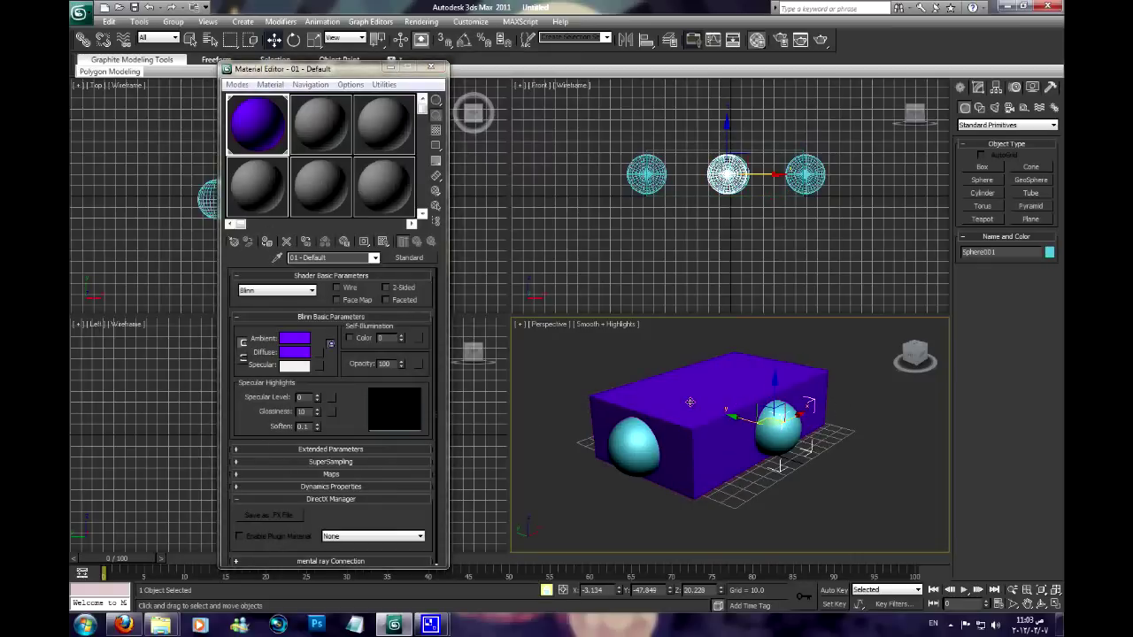
{"action": "middle_click_drag", "start_coordinate": [701, 370], "coordinate": [662, 399], "text": "alt"}
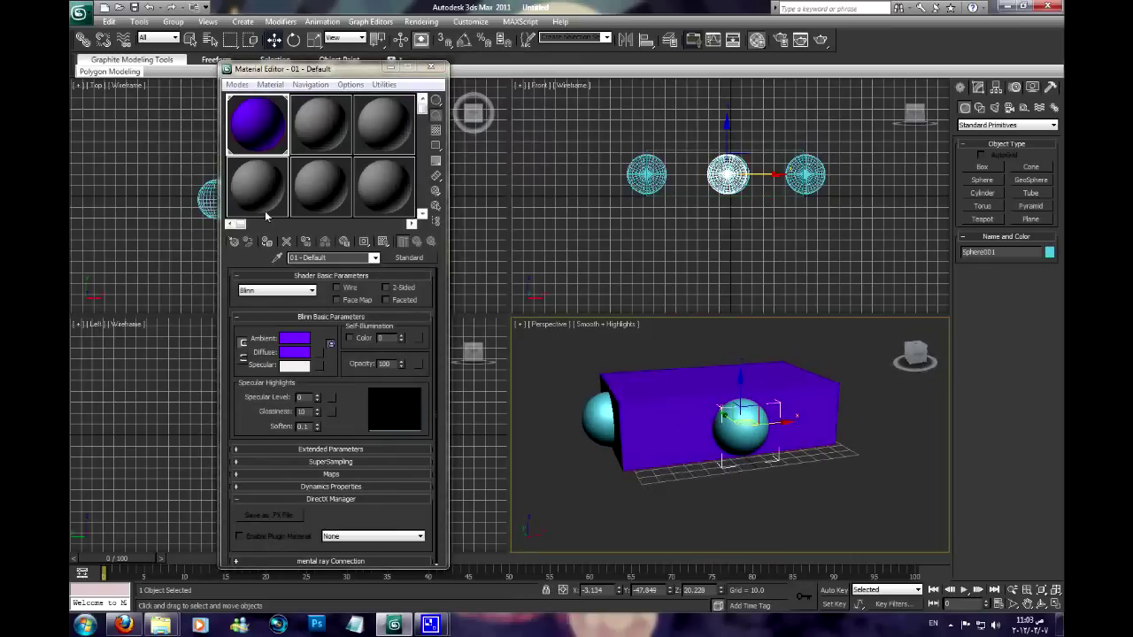
{"action": "left_click", "coordinate": [321, 151]}
{"action": "left_click", "coordinate": [295, 353]}
{"action": "left_click_drag", "start_coordinate": [428, 124], "coordinate": [425, 78]}
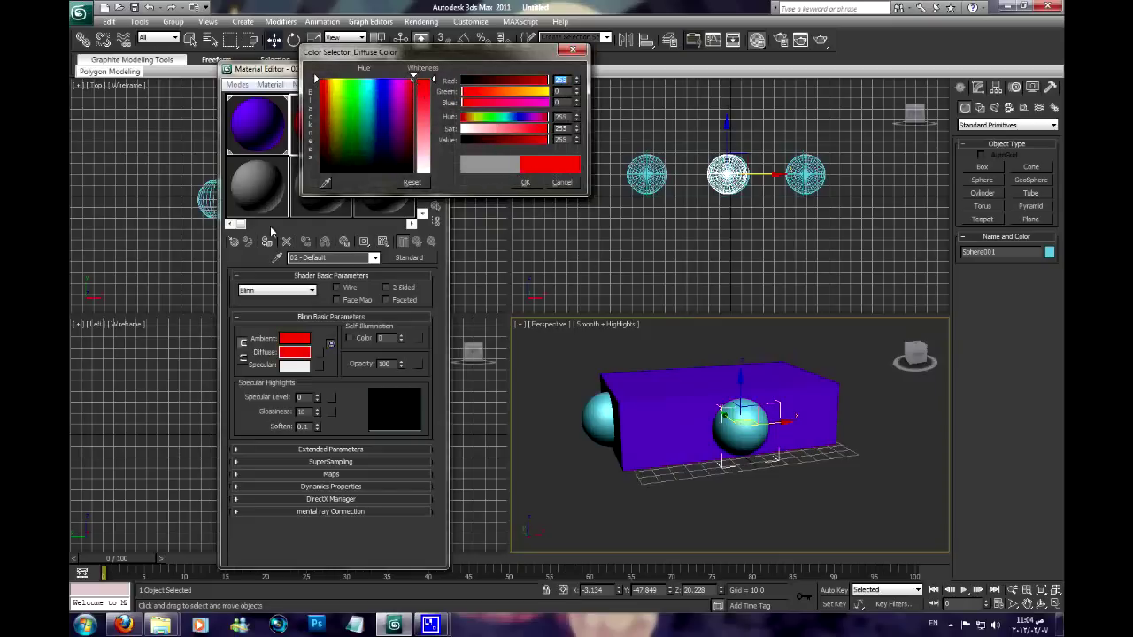
{"action": "left_click", "coordinate": [525, 182]}
{"action": "left_click", "coordinate": [268, 242]}
Reselect the box and close the Material Editor.
{"action": "mouse_move", "coordinate": [521, 353]}
{"action": "middle_mouse_down", "text": "alt"}
{"action": "mouse_move", "coordinate": [810, 452]}
{"action": "mouse_move", "coordinate": [792, 473]}
{"action": "middle_mouse_up", "text": "alt"}
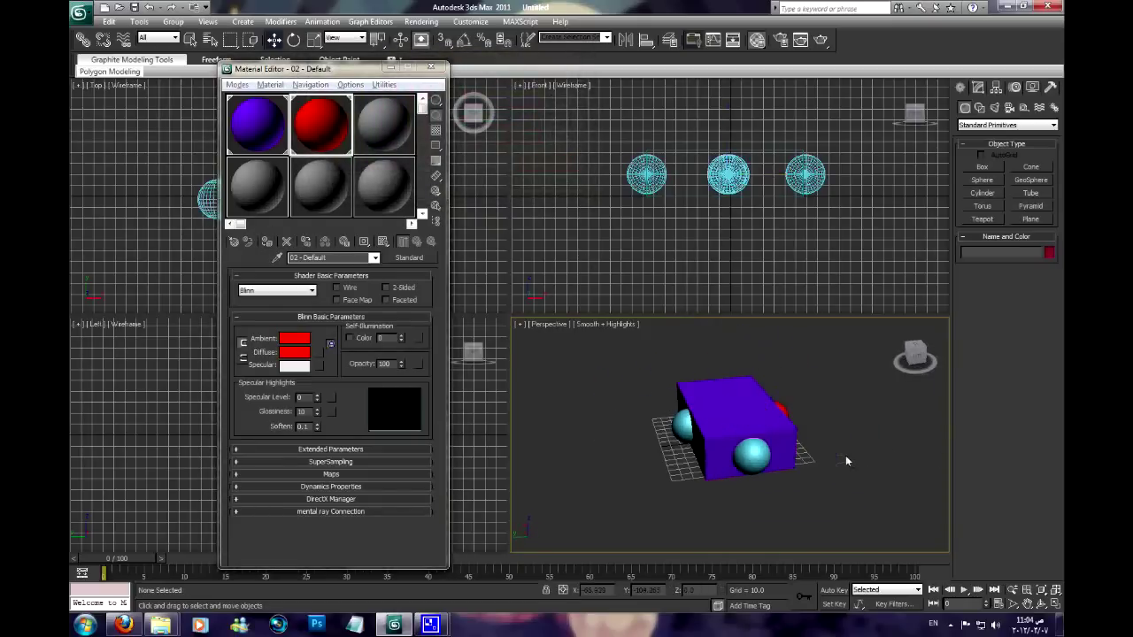
{"action": "left_click", "coordinate": [748, 441]}
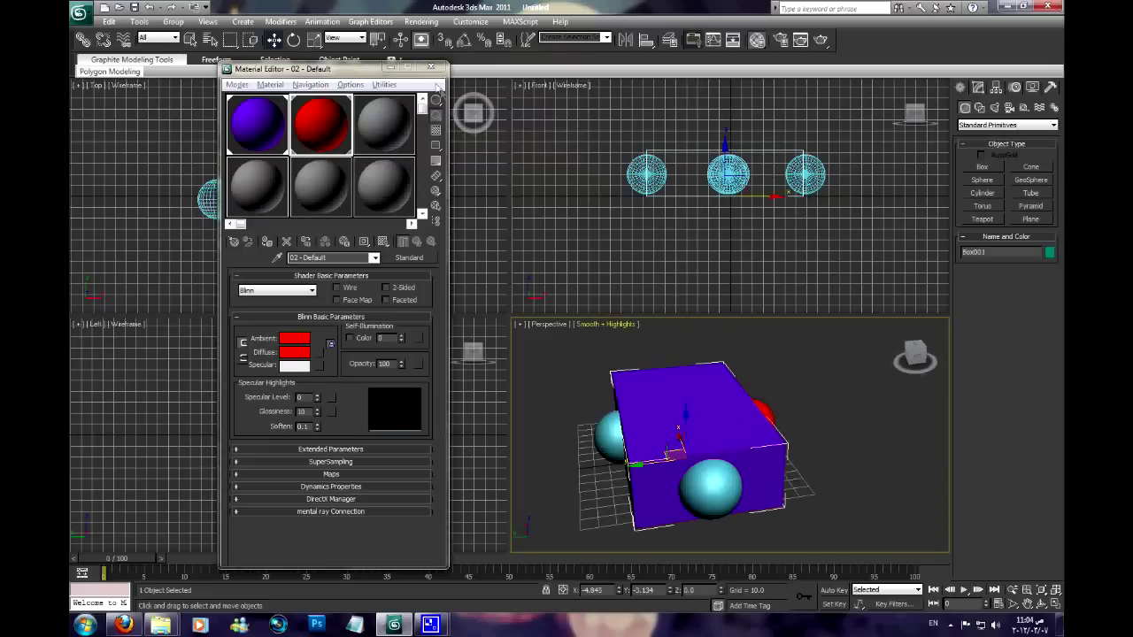
{"action": "left_click", "coordinate": [431, 67]}
{"action": "mouse_move", "coordinate": [611, 380]}
{"action": "middle_mouse_down", "text": "alt"}
{"action": "mouse_move", "coordinate": [658, 429]}
{"action": "mouse_move", "coordinate": [664, 407]}
{"action": "middle_mouse_up", "text": "alt"}
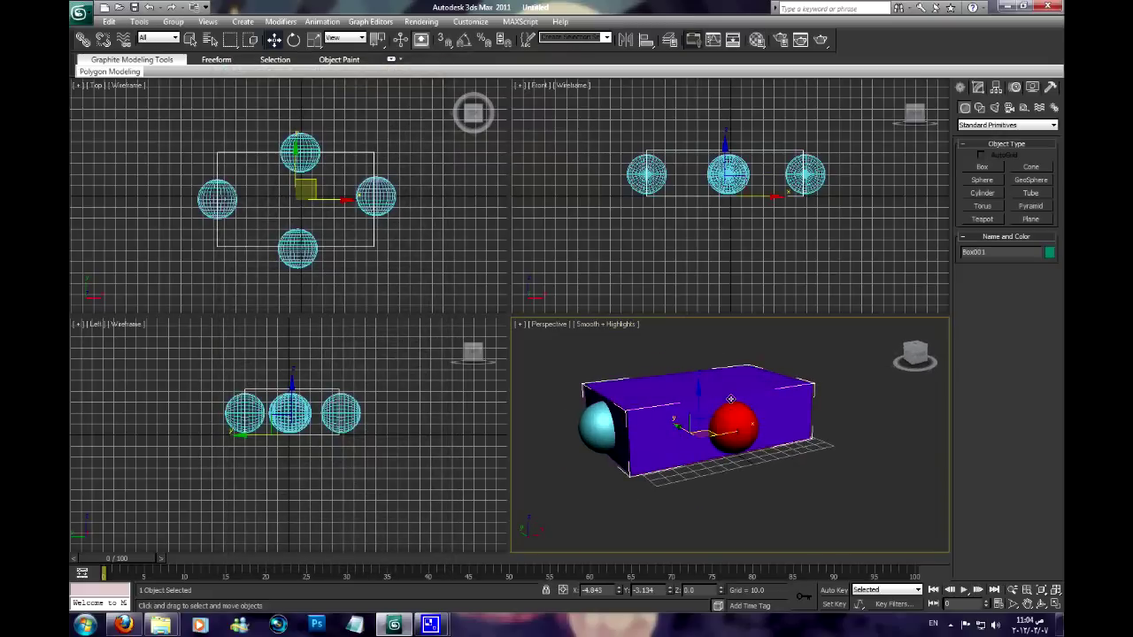
Make the selected box a ProBoolean compound object and start picking sphere operands.
{"action": "left_click", "coordinate": [989, 125]}
{"action": "left_click", "coordinate": [986, 153]}
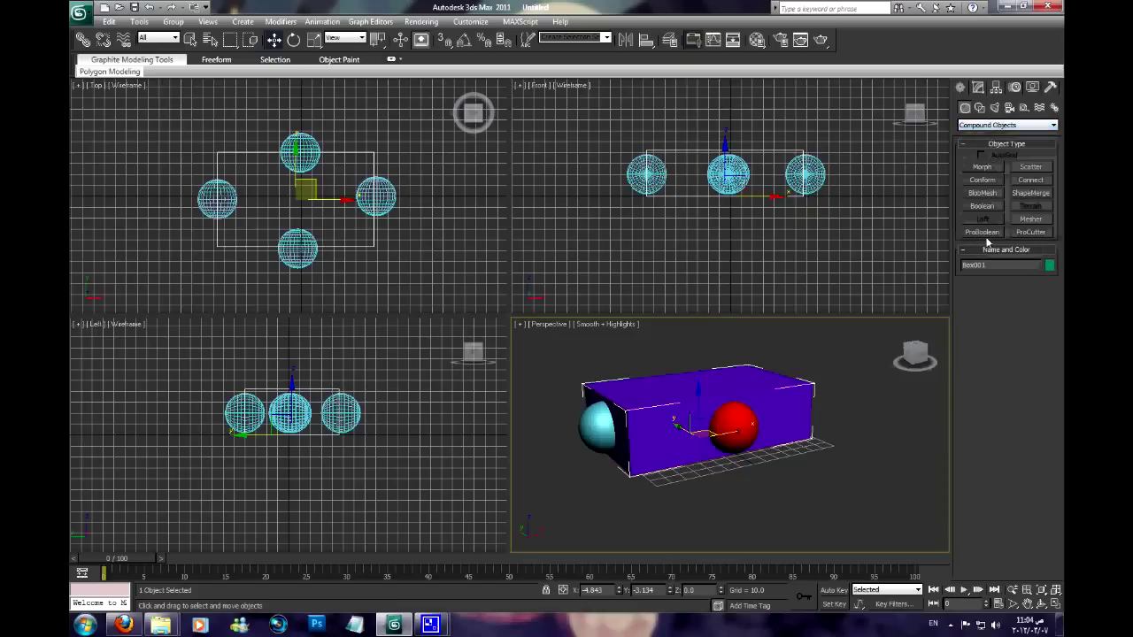
{"action": "left_click", "coordinate": [982, 231]}
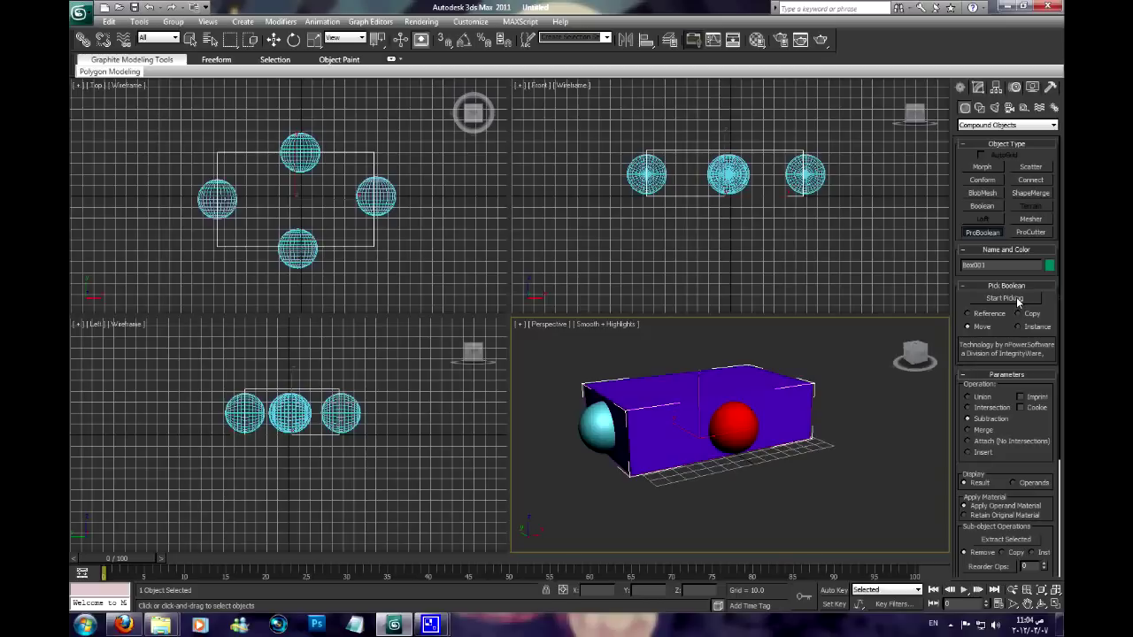
{"action": "left_click", "coordinate": [1017, 300]}
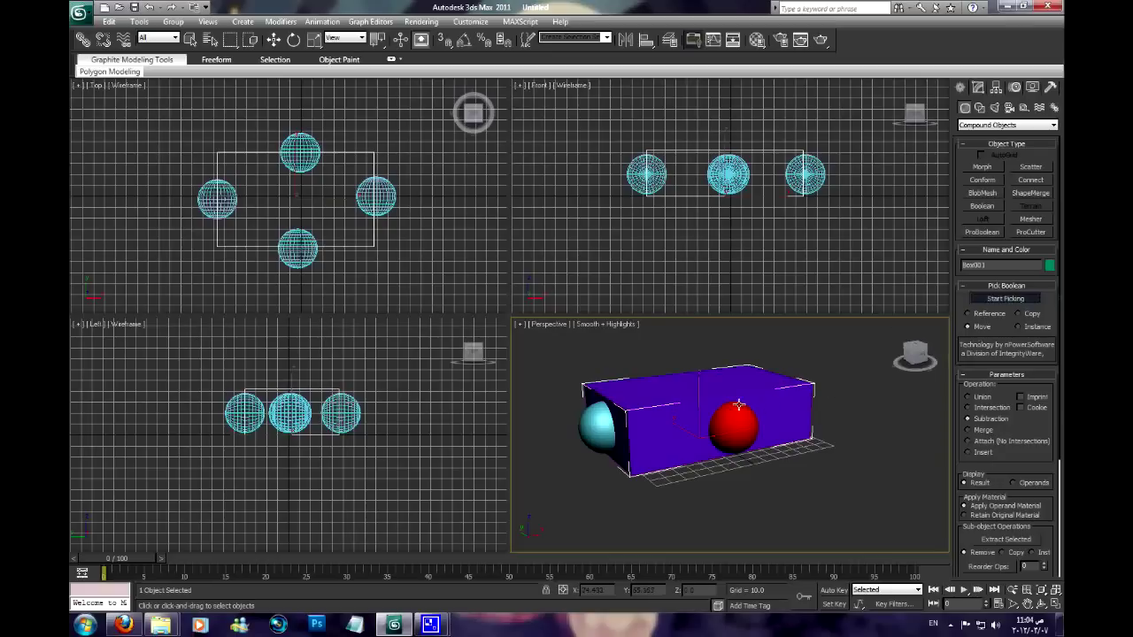
{"action": "middle_click_drag", "start_coordinate": [733, 414], "coordinate": [770, 417], "text": "alt"}
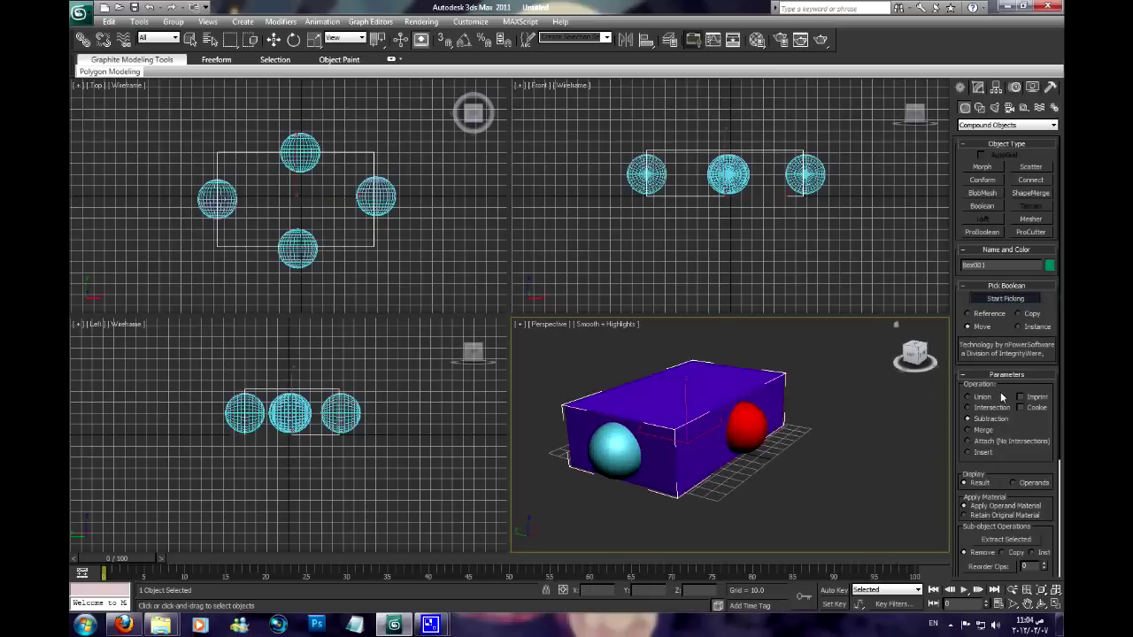
{"action": "scroll", "coordinate": [998, 393], "scroll_direction": "down", "scroll_amount": 1}
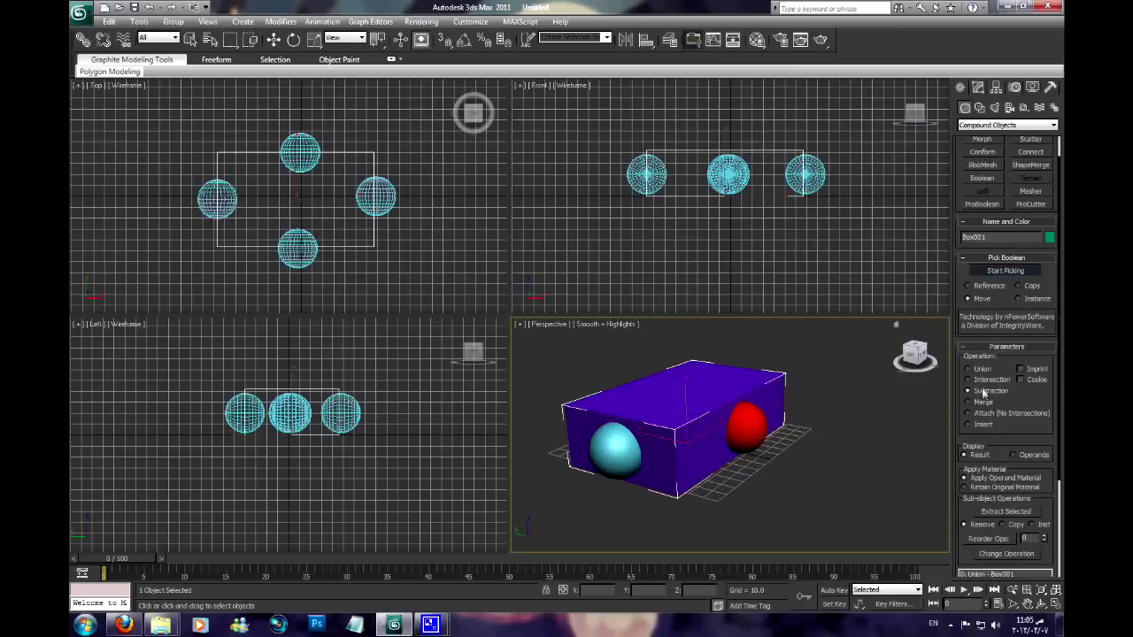
{"action": "mouse_move", "coordinate": [796, 424]}
{"action": "middle_mouse_down"}
{"action": "mouse_move", "coordinate": [788, 393]}
{"action": "mouse_move", "coordinate": [740, 420]}
{"action": "mouse_move", "coordinate": [781, 397]}
{"action": "mouse_move", "coordinate": [719, 403]}
{"action": "middle_mouse_up"}
Try subtracting, then intersecting, the front sphere with the box, undoing each result.
{"action": "left_click", "coordinate": [739, 420]}
{"action": "scroll", "coordinate": [719, 403], "scroll_direction": "up", "scroll_amount": 3}
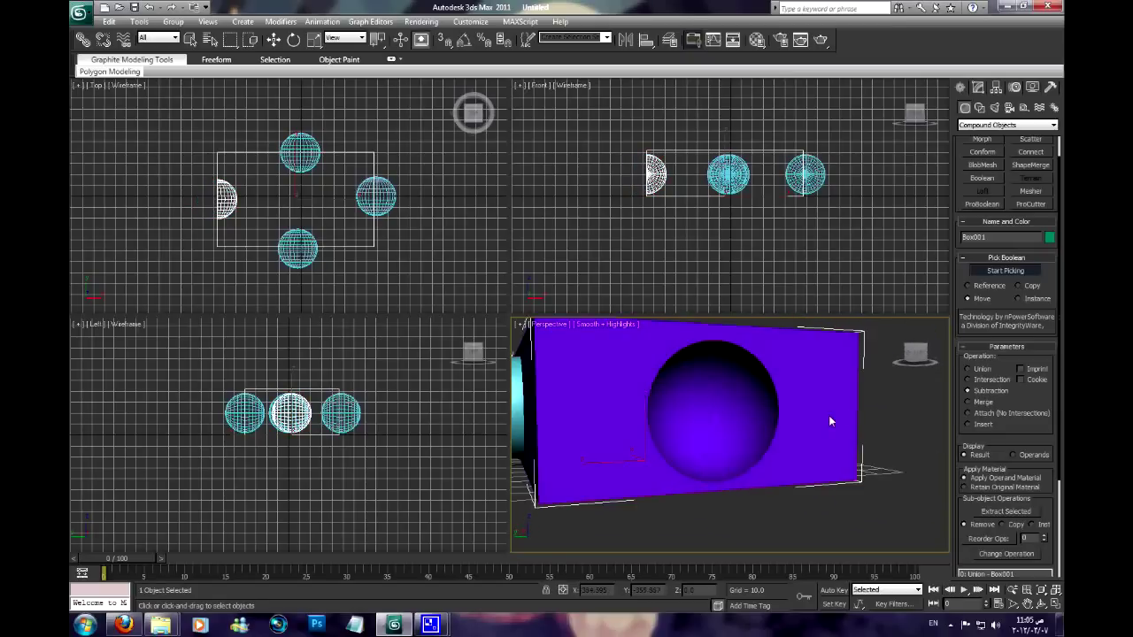
{"action": "middle_click_drag", "start_coordinate": [830, 421], "coordinate": [807, 395], "text": "alt"}
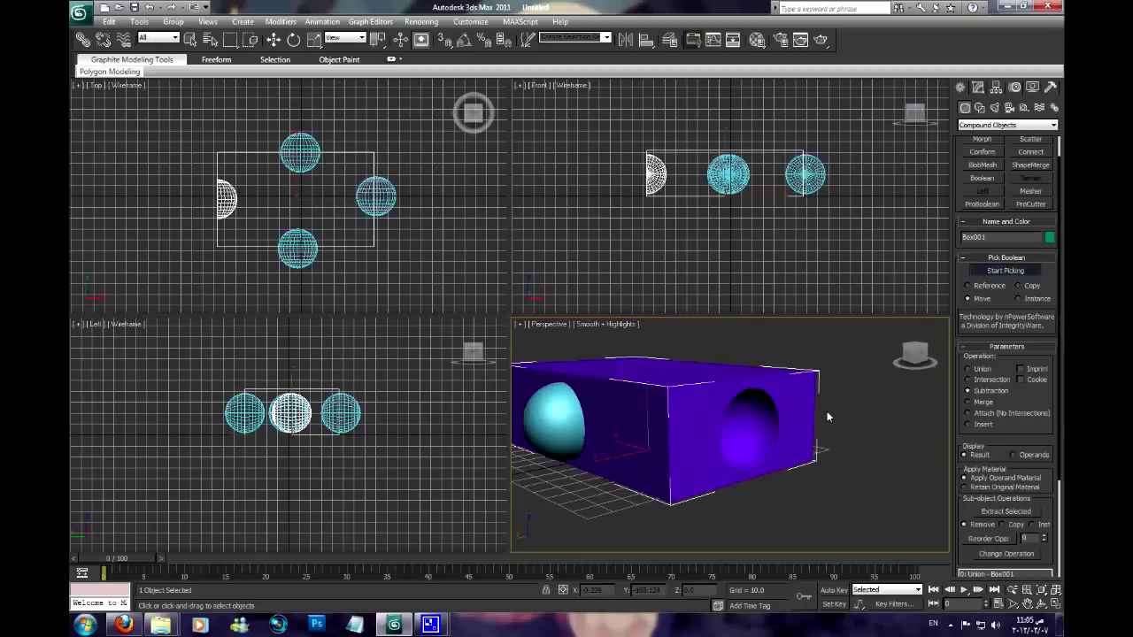
{"action": "key", "text": "ctrl+z"}
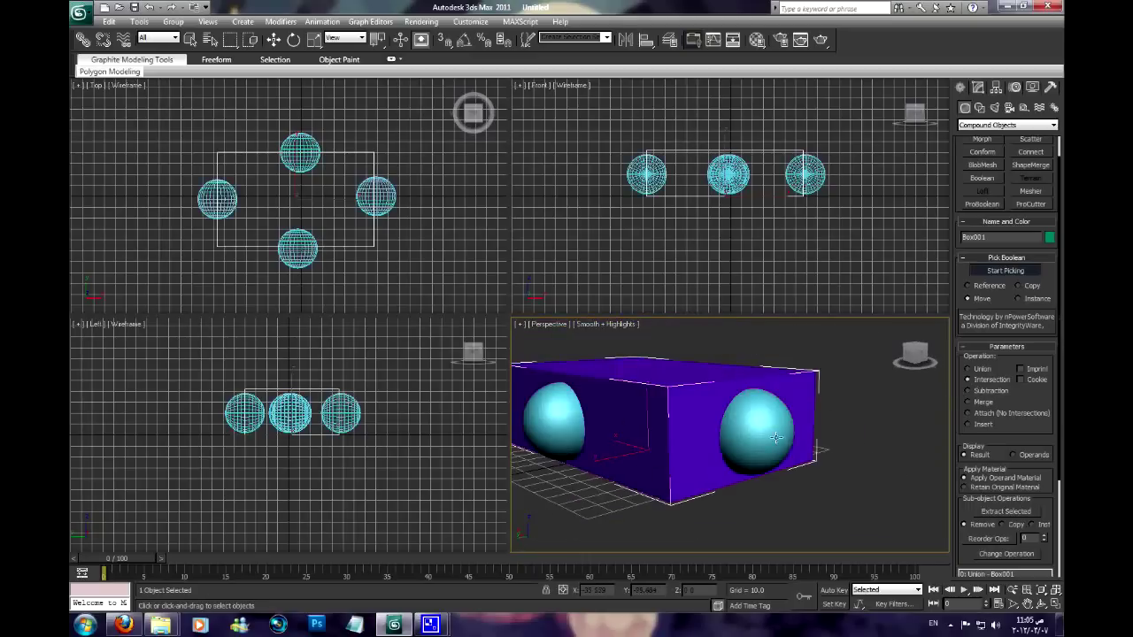
{"action": "left_click", "coordinate": [775, 437]}
{"action": "mouse_move", "coordinate": [775, 437]}
{"action": "middle_mouse_down", "text": "alt"}
{"action": "mouse_move", "coordinate": [815, 434]}
{"action": "mouse_move", "coordinate": [726, 425]}
{"action": "mouse_move", "coordinate": [735, 420]}
{"action": "middle_mouse_up", "text": "alt"}
{"action": "key", "text": "ctrl+z"}
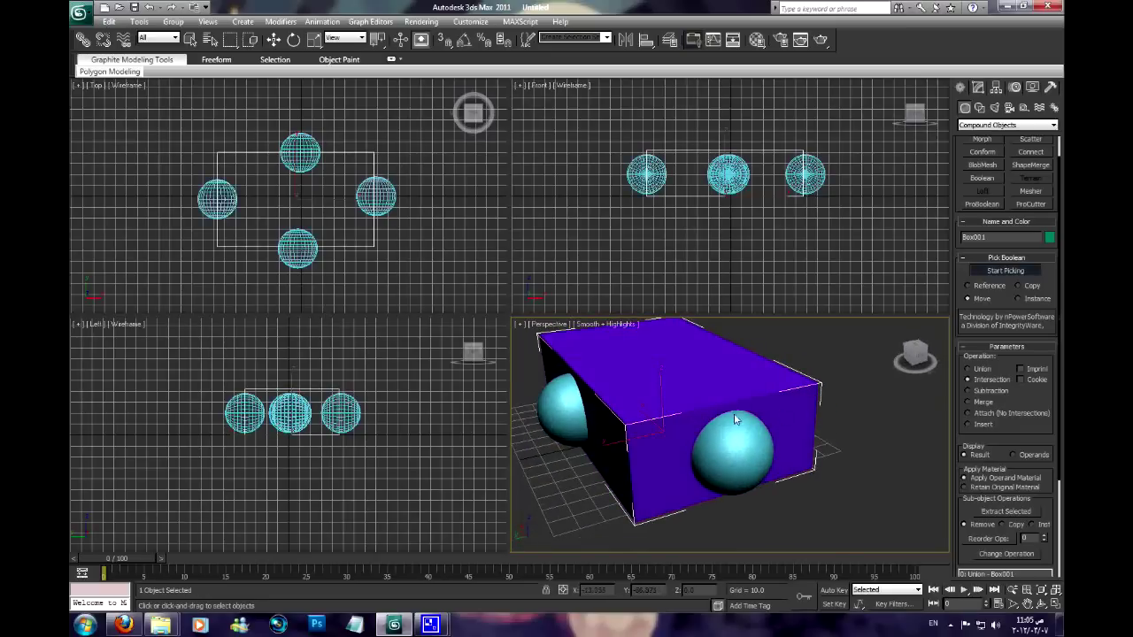
Join the sphere to the box as a Union, then switch the operation to Merge.
{"action": "middle_click_drag", "start_coordinate": [604, 413], "coordinate": [885, 417], "text": "alt"}
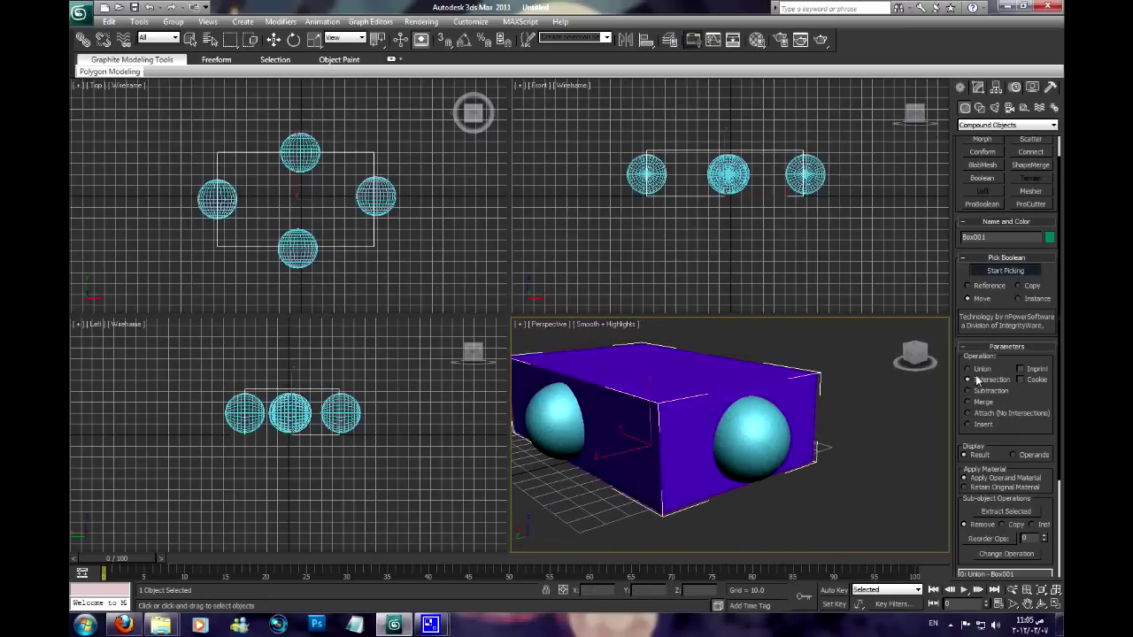
{"action": "left_click", "coordinate": [741, 437]}
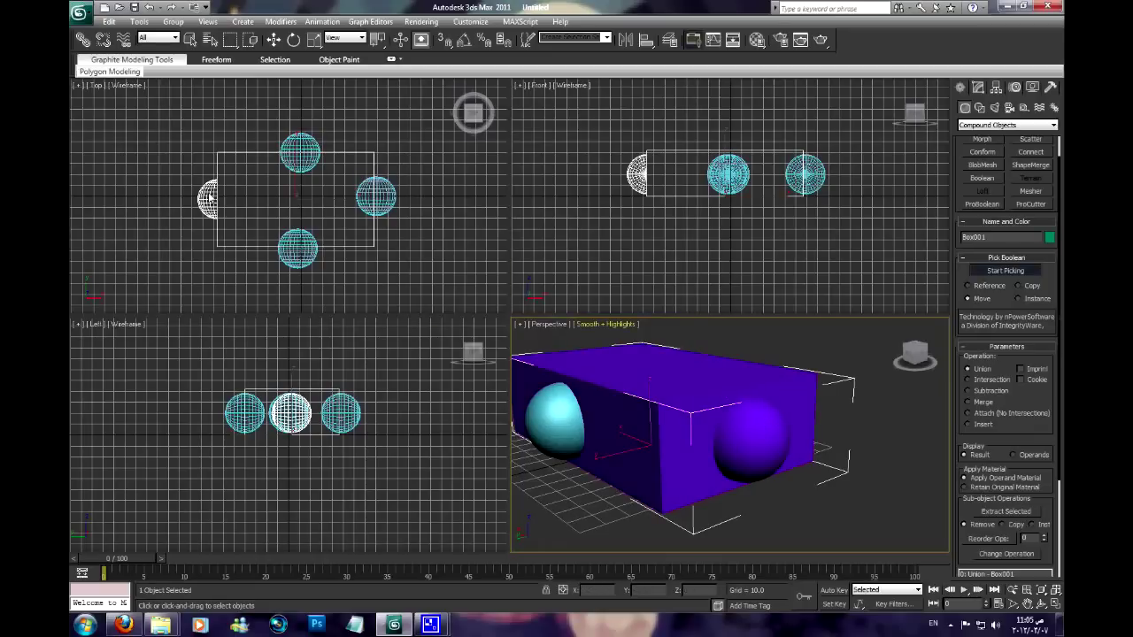
{"action": "scroll", "coordinate": [231, 195], "scroll_direction": "up", "scroll_amount": 3}
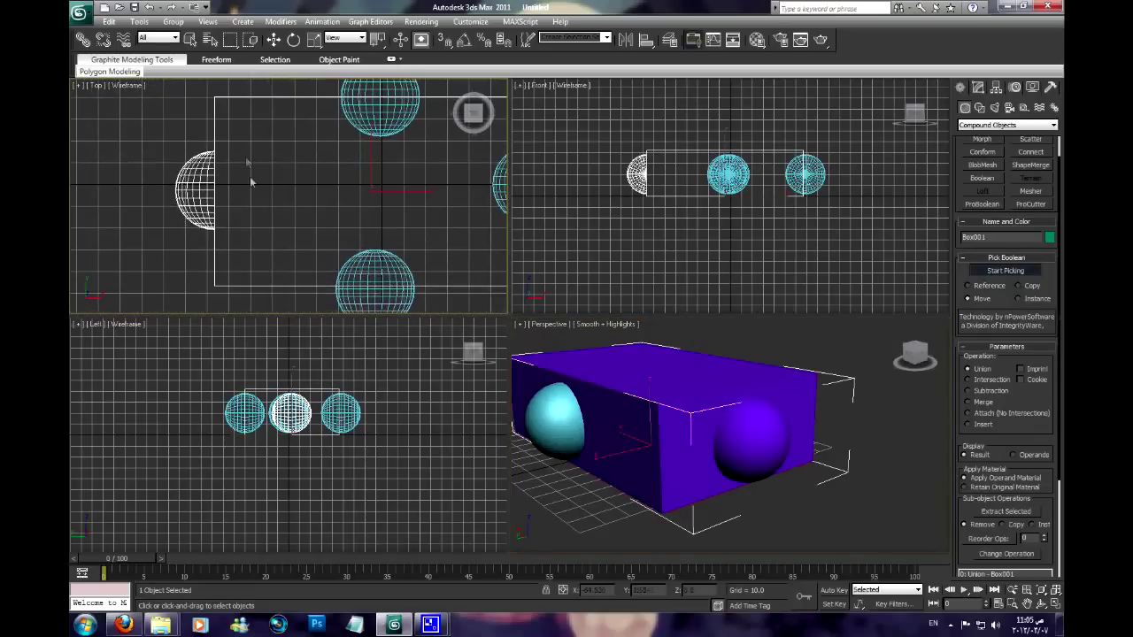
{"action": "mouse_move", "coordinate": [722, 419]}
{"action": "middle_mouse_down", "text": "alt"}
{"action": "mouse_move", "coordinate": [685, 401]}
{"action": "mouse_move", "coordinate": [722, 418]}
{"action": "middle_mouse_up", "text": "alt"}
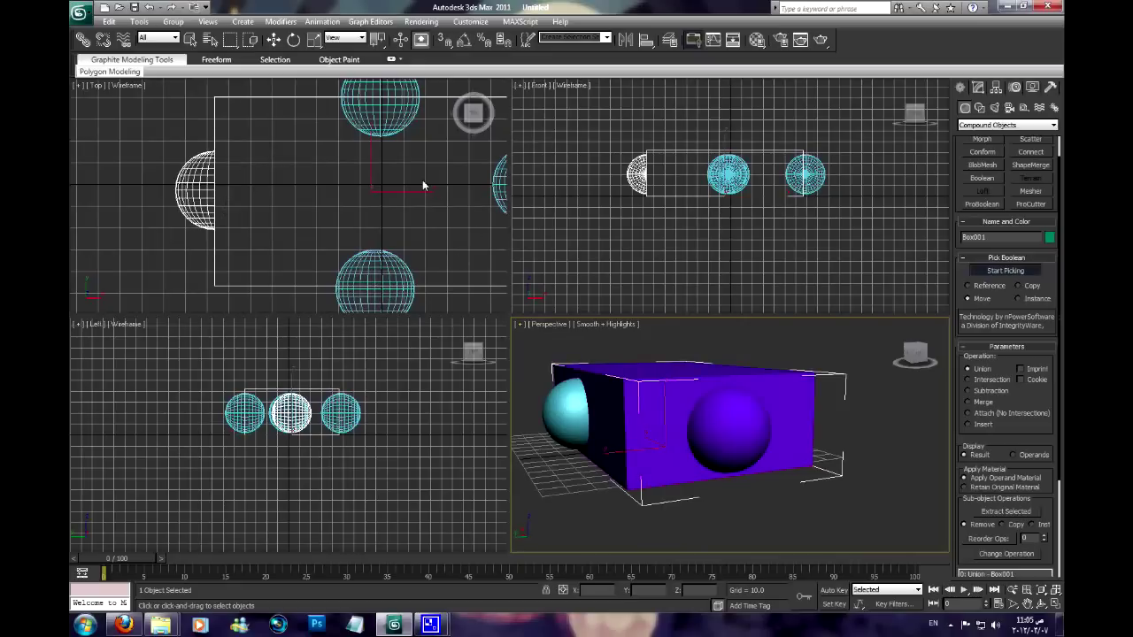
{"action": "left_click", "coordinate": [982, 402]}
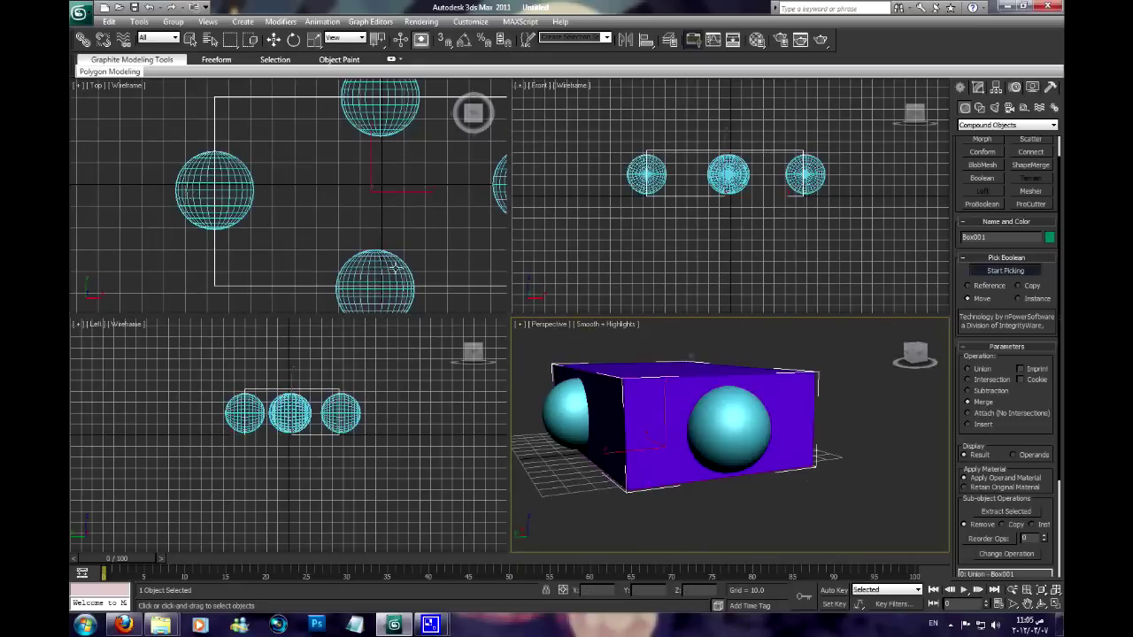
{"action": "left_click", "coordinate": [731, 416]}
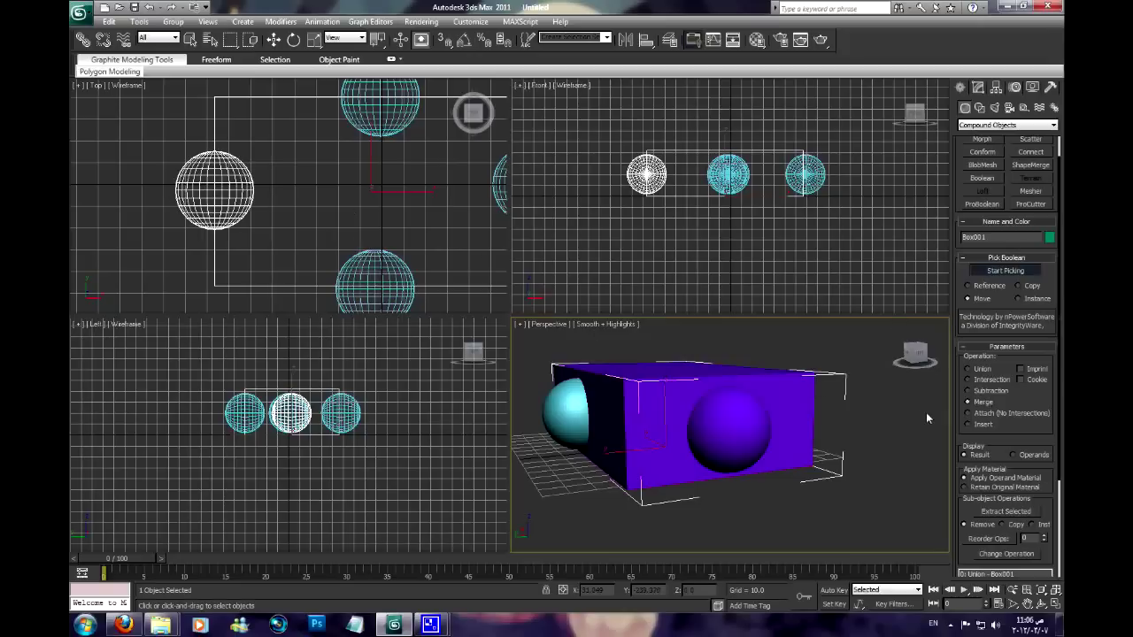
Set the ProBoolean operation to Insert and pick the cyan sphere.
{"action": "left_click", "coordinate": [969, 414]}
{"action": "mouse_move", "coordinate": [781, 421]}
{"action": "middle_mouse_down", "text": "alt"}
{"action": "mouse_move", "coordinate": [711, 410]}
{"action": "mouse_move", "coordinate": [764, 425]}
{"action": "middle_mouse_up", "text": "alt"}
{"action": "scroll", "coordinate": [763, 425], "scroll_direction": "down", "scroll_amount": 2}
{"action": "left_click", "coordinate": [980, 424]}
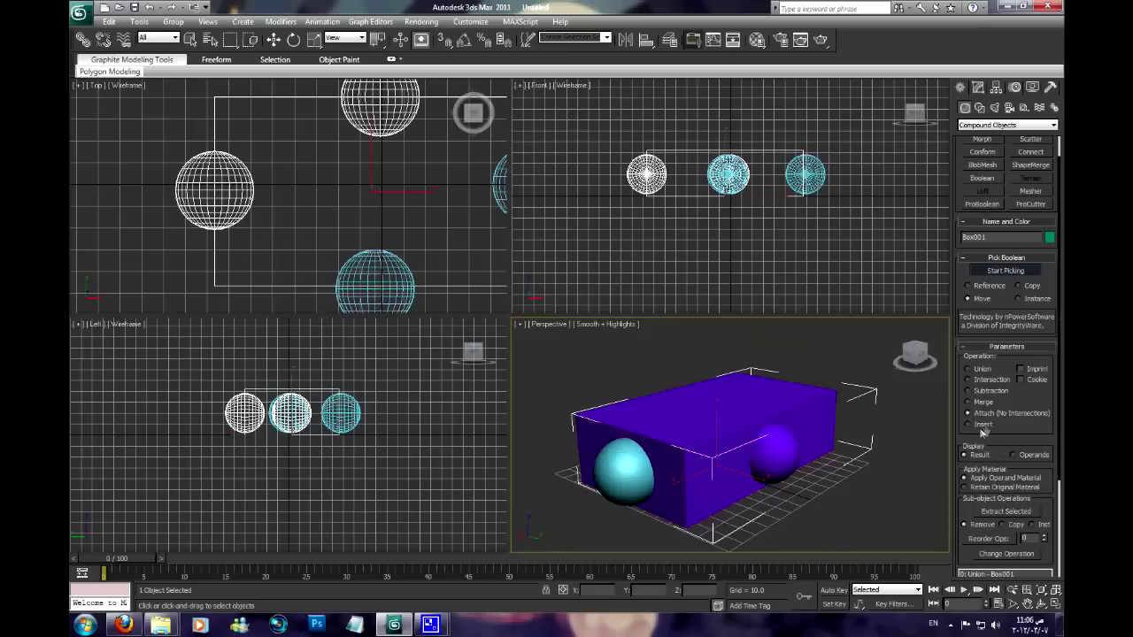
{"action": "left_click", "coordinate": [617, 464]}
Inspect the inserted sphere from several angles, then stop picking operands.
{"action": "mouse_move", "coordinate": [617, 465]}
{"action": "middle_mouse_down", "text": "alt"}
{"action": "mouse_move", "coordinate": [614, 481]}
{"action": "mouse_move", "coordinate": [660, 428]}
{"action": "middle_mouse_up", "text": "alt"}
{"action": "scroll", "coordinate": [660, 428], "scroll_direction": "up", "scroll_amount": 3}
{"action": "scroll", "coordinate": [718, 436], "scroll_direction": "up", "scroll_amount": 2}
{"action": "scroll", "coordinate": [666, 429], "scroll_direction": "down", "scroll_amount": 6}
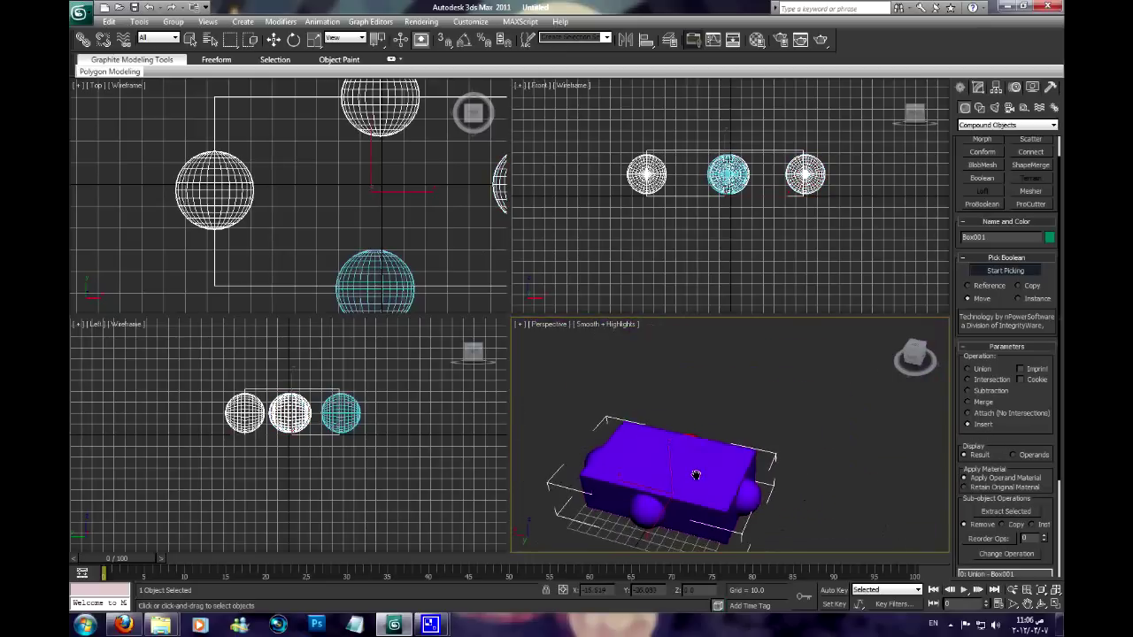
{"action": "scroll", "coordinate": [600, 447], "scroll_direction": "down", "scroll_amount": 1}
{"action": "middle_click_drag", "start_coordinate": [600, 447], "coordinate": [692, 416], "text": "alt"}
{"action": "scroll", "coordinate": [692, 416], "scroll_direction": "up", "scroll_amount": 4}
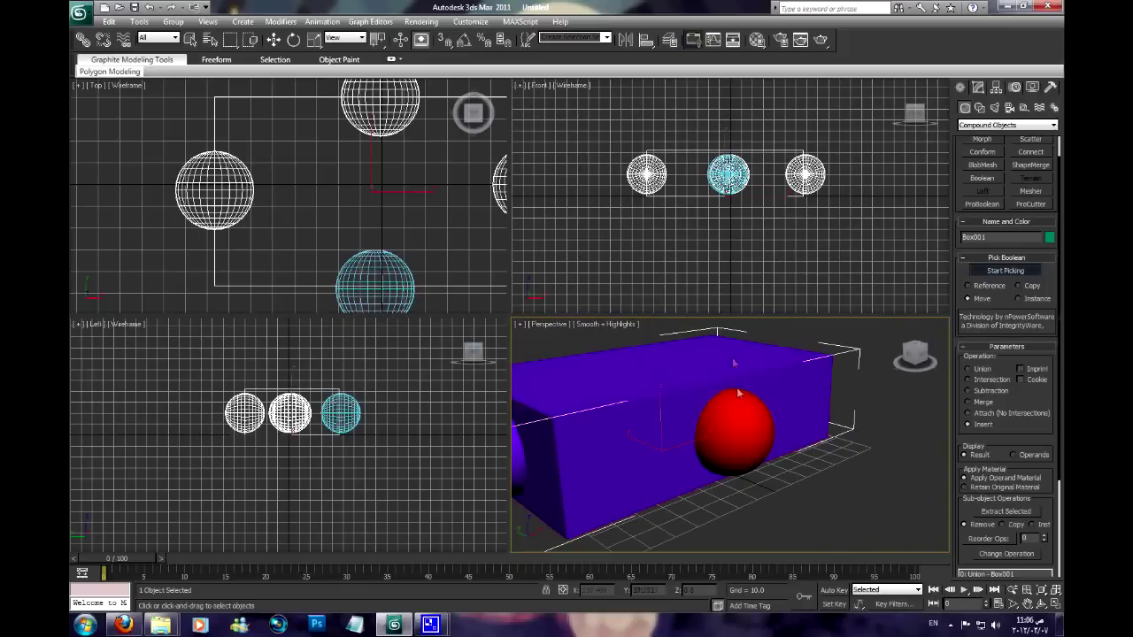
{"action": "left_click", "coordinate": [743, 420]}
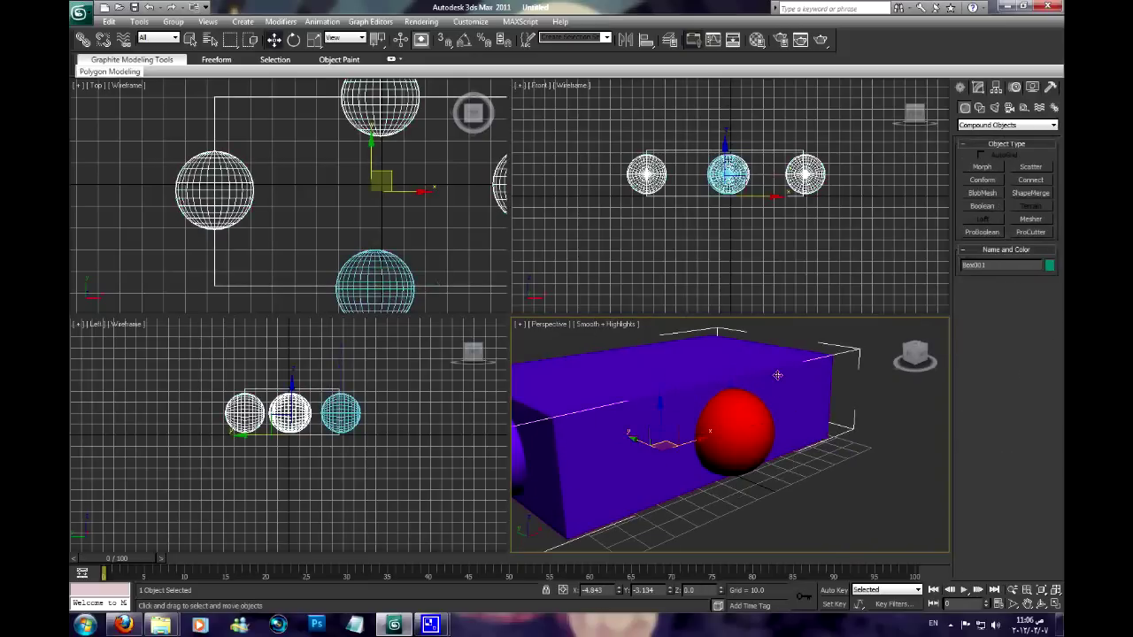
Switch to Standard Primitives, cancel a box creation, and reselect the boolean box.
{"action": "left_click", "coordinate": [975, 126]}
{"action": "left_click", "coordinate": [978, 132]}
{"action": "left_click", "coordinate": [979, 166]}
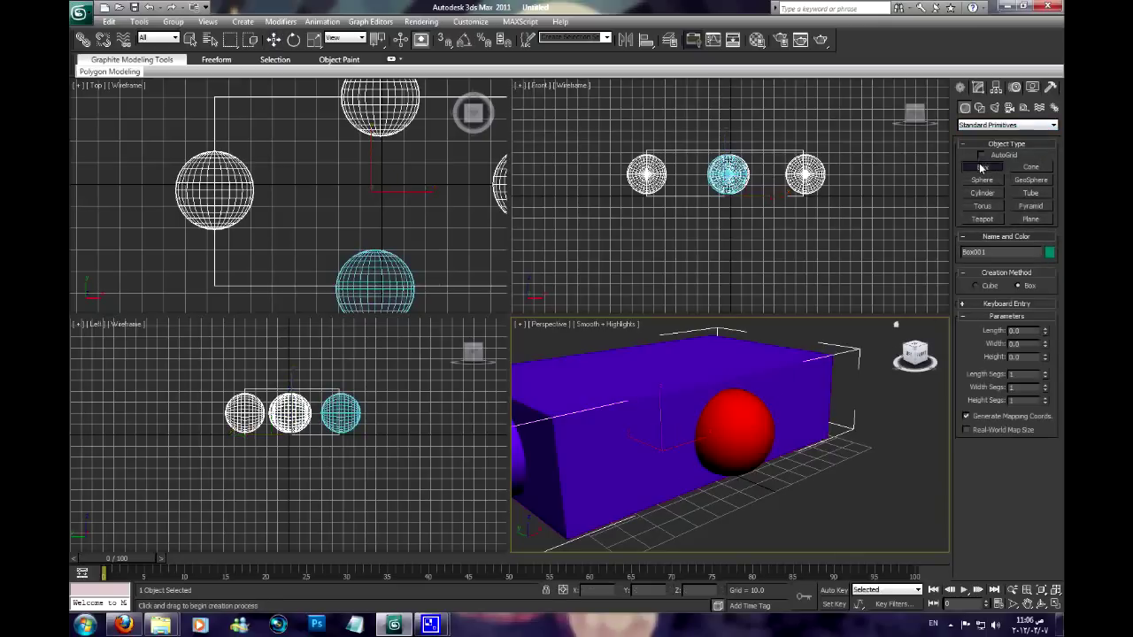
{"action": "right_click", "coordinate": [877, 399]}
{"action": "left_click", "coordinate": [733, 418]}
{"action": "left_click", "coordinate": [671, 451]}
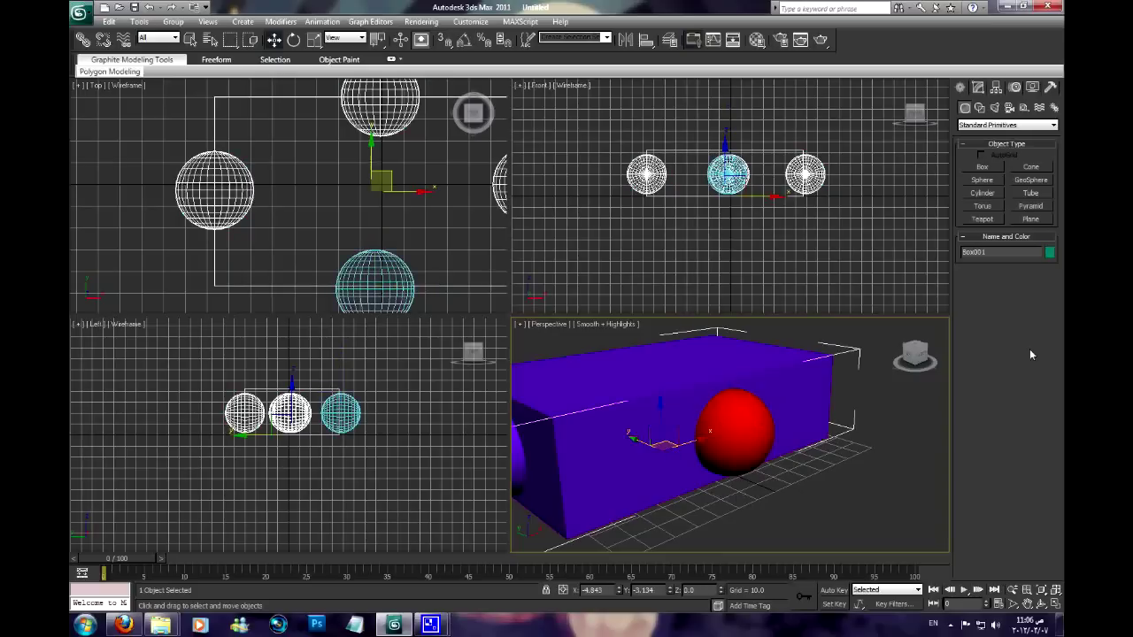
Return to Compound Objects and open the box's ProBoolean parameters.
{"action": "left_click", "coordinate": [984, 125]}
{"action": "left_click", "coordinate": [984, 152]}
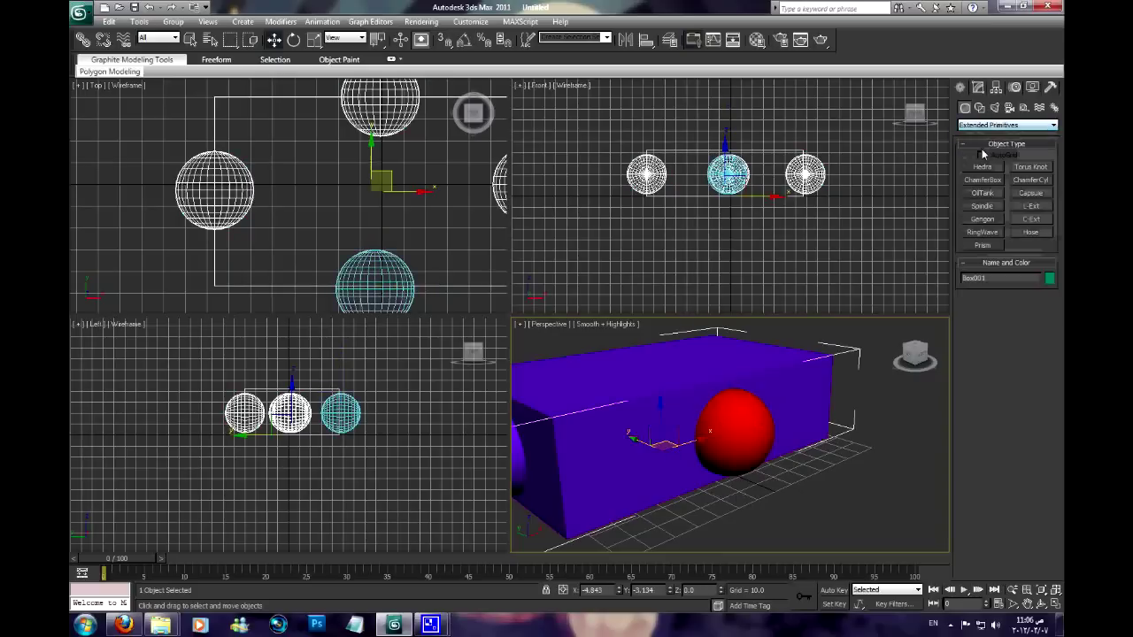
{"action": "left_click", "coordinate": [982, 232]}
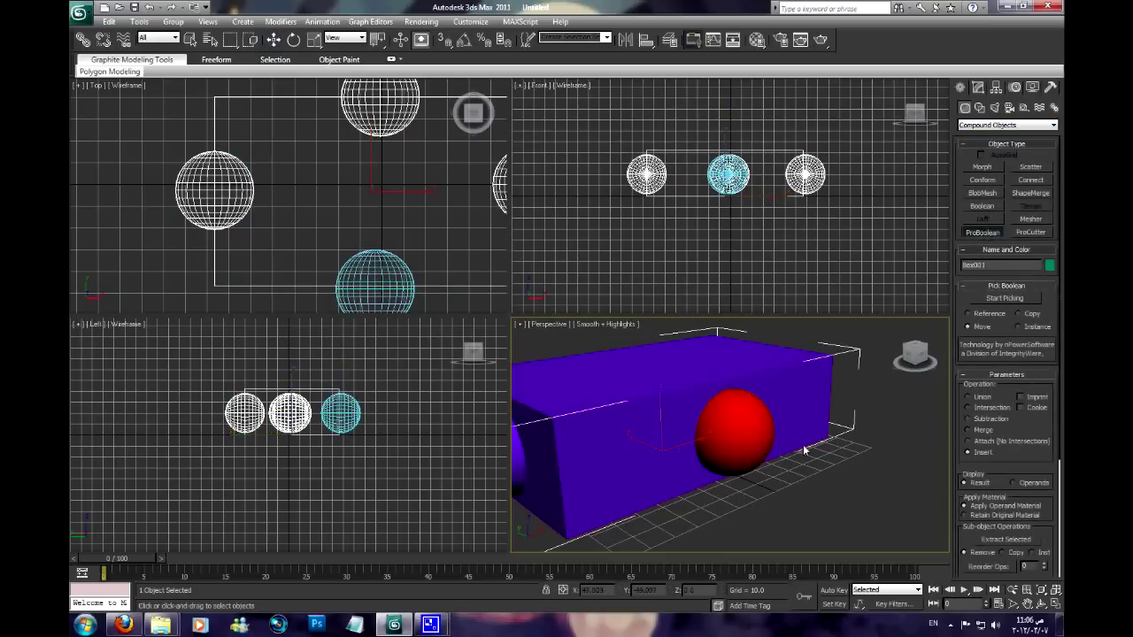
{"action": "scroll", "coordinate": [978, 465], "scroll_direction": "down", "scroll_amount": 1}
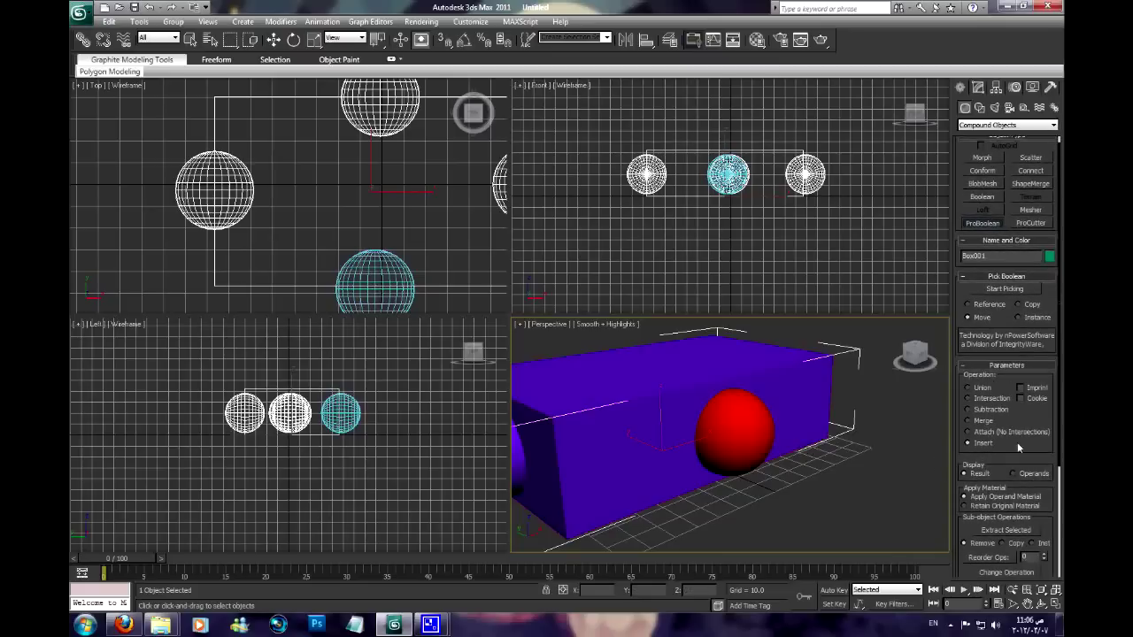
{"action": "scroll", "coordinate": [1003, 441], "scroll_direction": "down", "scroll_amount": 2}
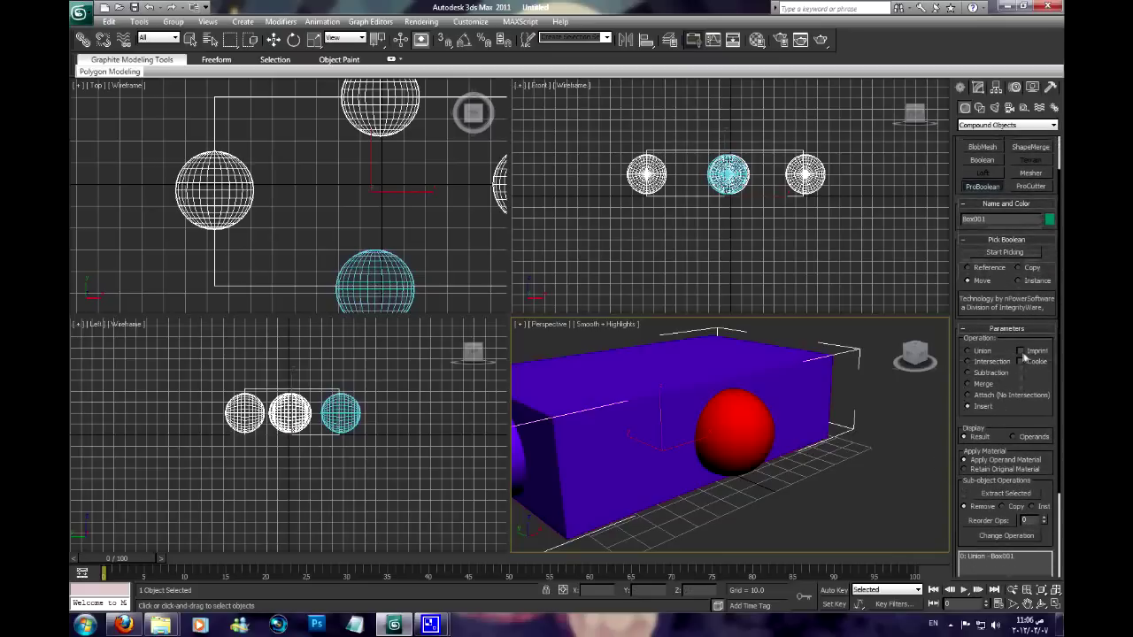
{"action": "scroll", "coordinate": [1004, 420], "scroll_direction": "down", "scroll_amount": 1}
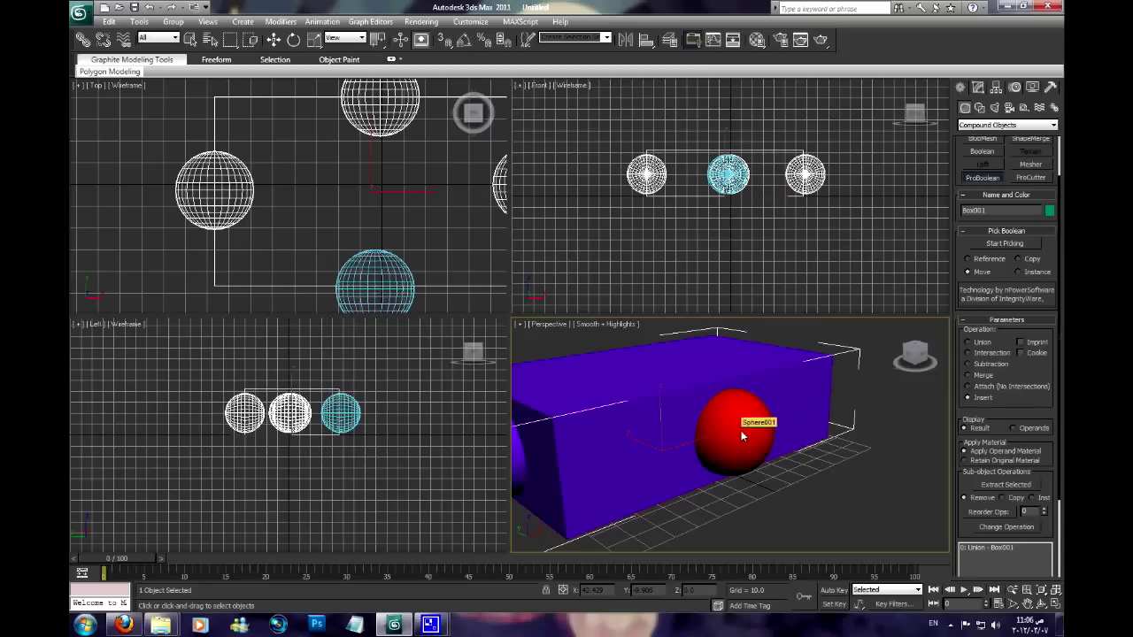
Start picking, subtract the red sphere from the box, then undo the cut.
{"action": "left_click", "coordinate": [991, 244]}
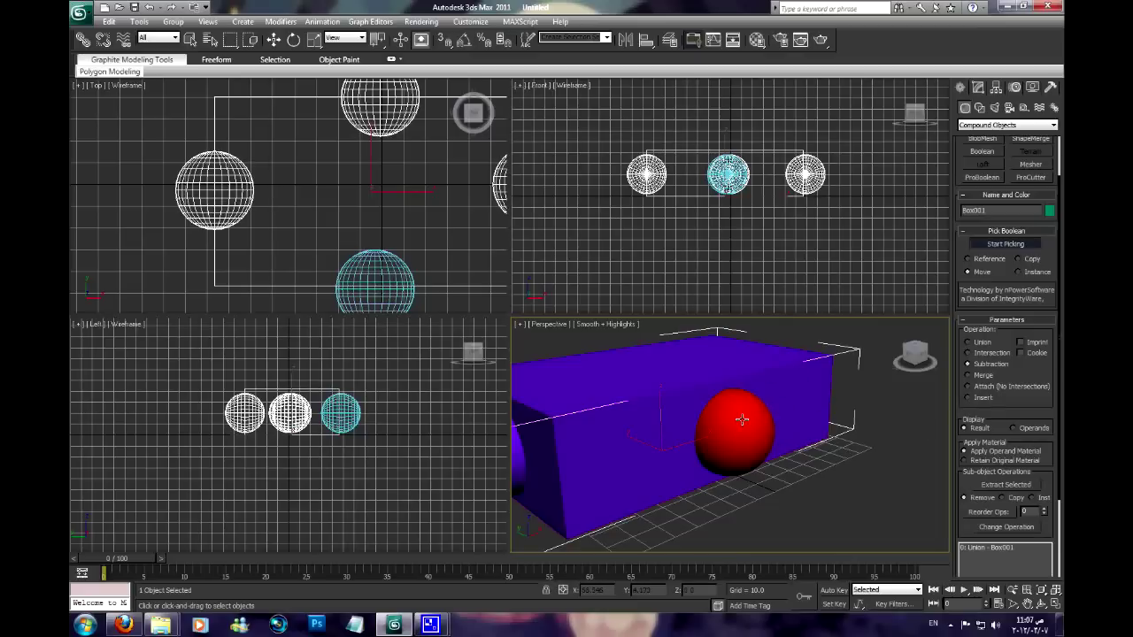
{"action": "left_click", "coordinate": [742, 418]}
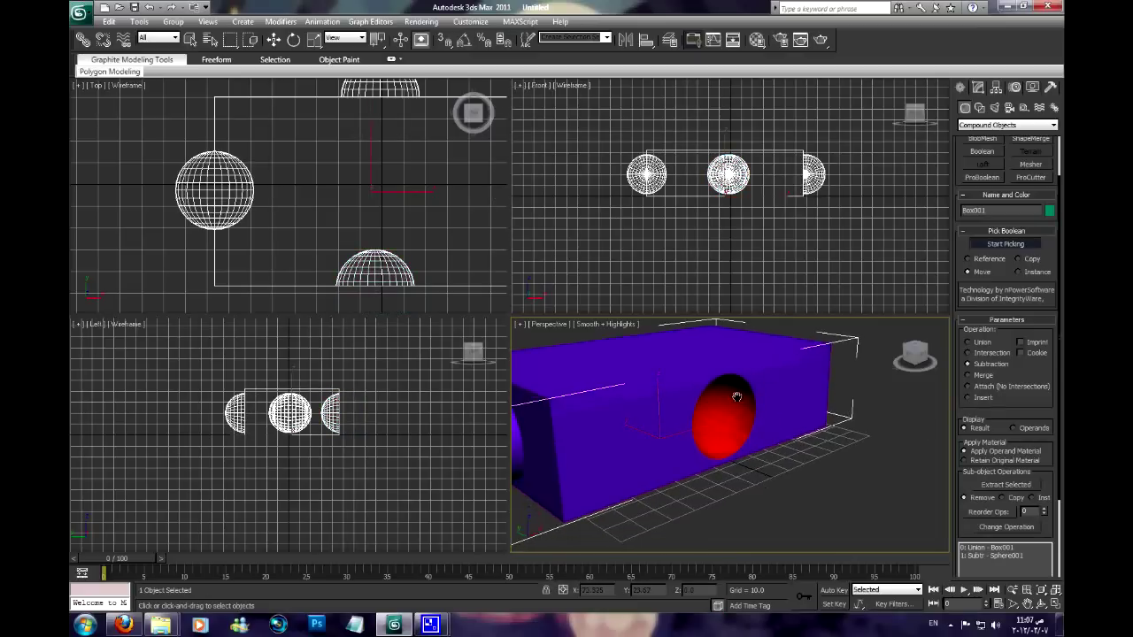
{"action": "scroll", "coordinate": [737, 397], "scroll_direction": "up", "scroll_amount": 3}
{"action": "mouse_move", "coordinate": [736, 396]}
{"action": "middle_mouse_down", "text": "alt"}
{"action": "mouse_move", "coordinate": [719, 386]}
{"action": "mouse_move", "coordinate": [667, 401]}
{"action": "mouse_move", "coordinate": [688, 441]}
{"action": "mouse_move", "coordinate": [825, 444]}
{"action": "mouse_move", "coordinate": [678, 437]}
{"action": "mouse_move", "coordinate": [755, 433]}
{"action": "middle_mouse_up", "text": "alt"}
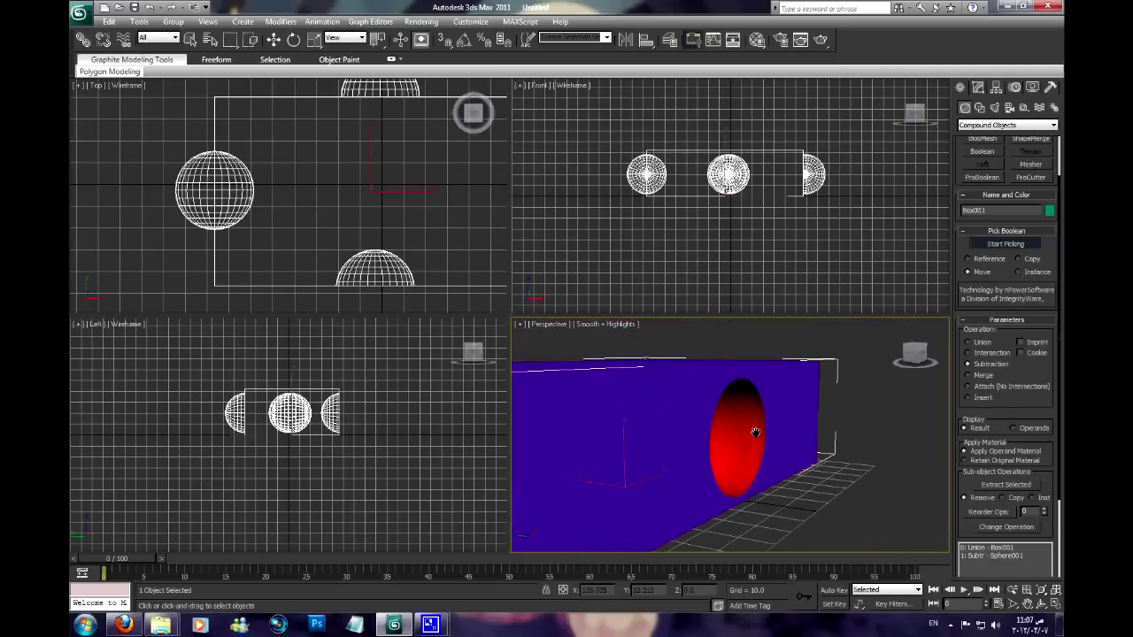
{"action": "key", "text": "ctrl+z"}
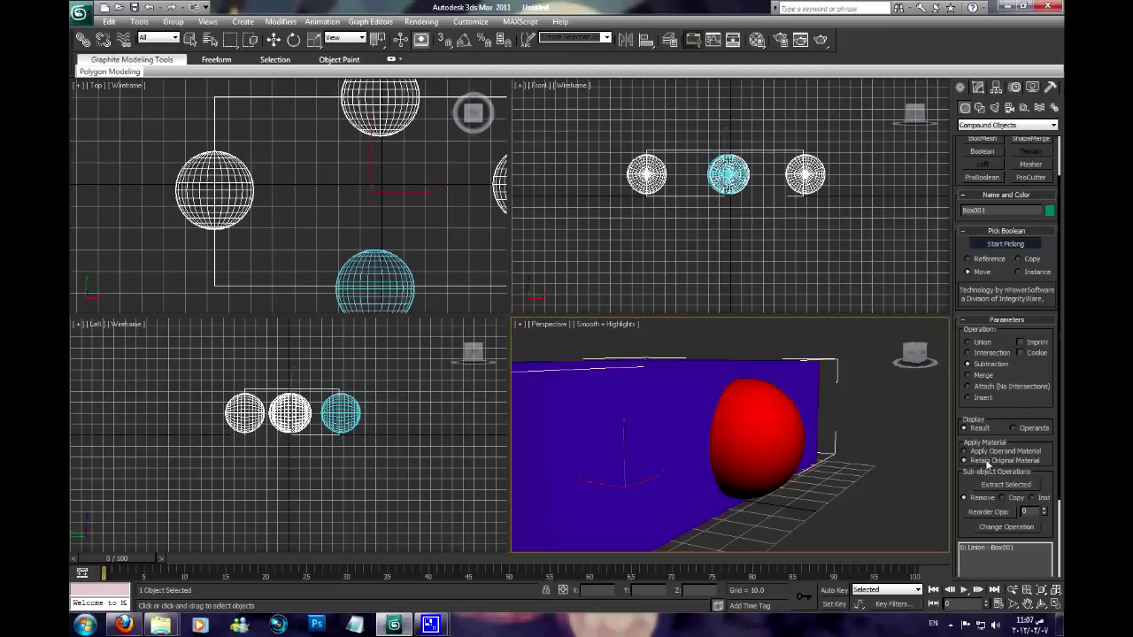
Repeat the red sphere subtraction and undo it, leaving the sphere whole.
{"action": "left_click", "coordinate": [778, 434]}
{"action": "mouse_move", "coordinate": [713, 414]}
{"action": "middle_mouse_down", "text": "alt"}
{"action": "mouse_move", "coordinate": [711, 352]}
{"action": "mouse_move", "coordinate": [754, 402]}
{"action": "mouse_move", "coordinate": [751, 419]}
{"action": "mouse_move", "coordinate": [632, 436]}
{"action": "mouse_move", "coordinate": [829, 433]}
{"action": "middle_mouse_up", "text": "alt"}
{"action": "key", "text": "ctrl+z"}
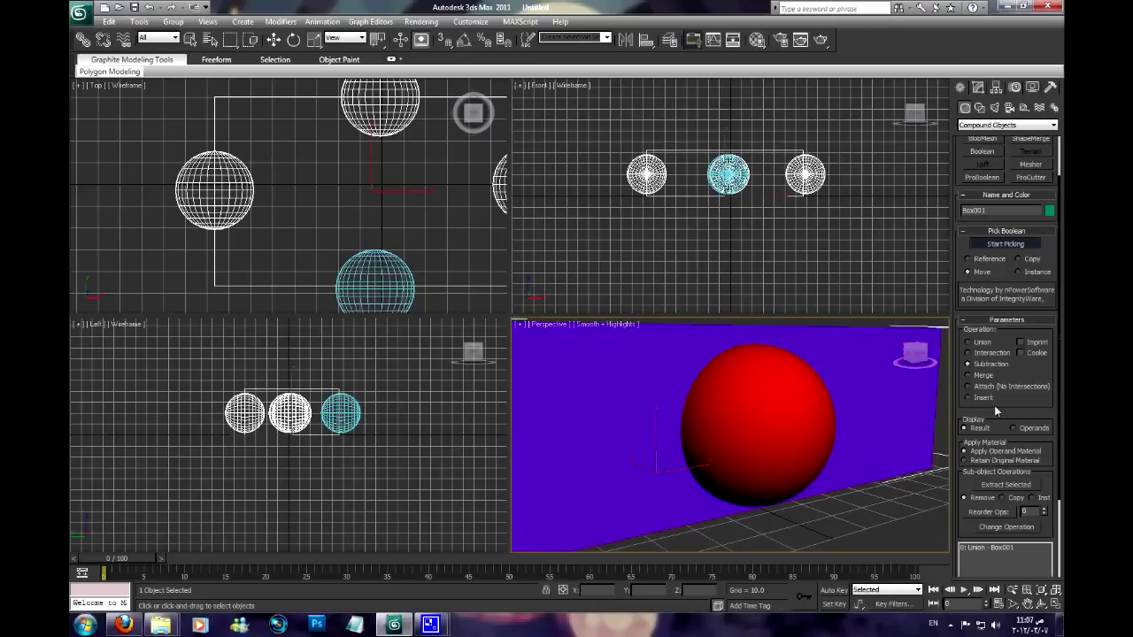
{"action": "scroll", "coordinate": [995, 415], "scroll_direction": "up", "scroll_amount": 1}
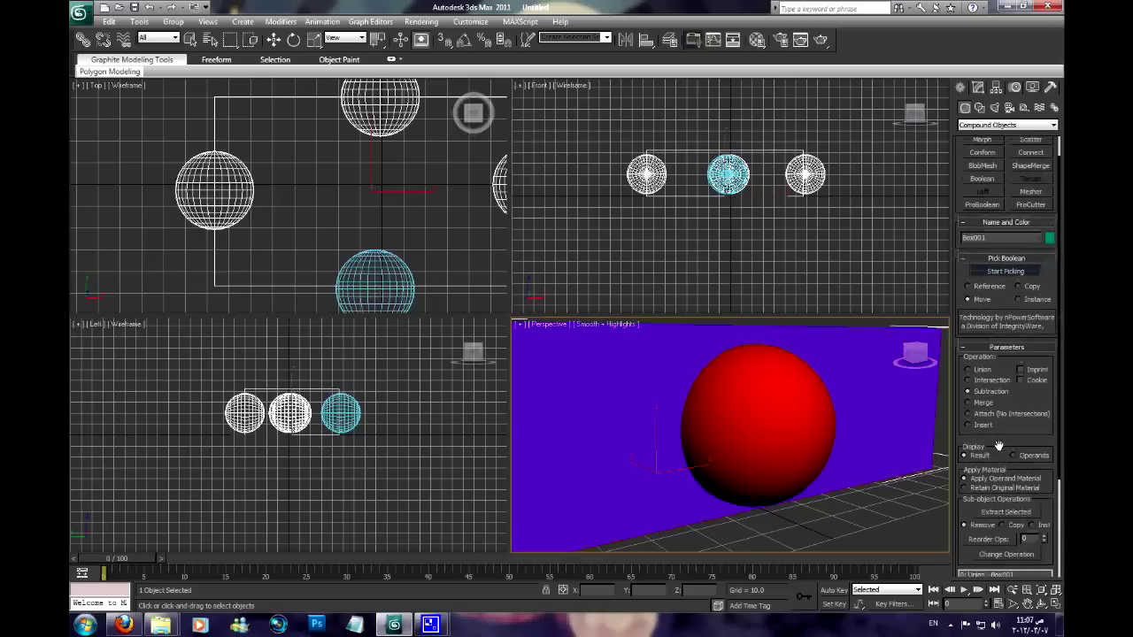
{"action": "scroll", "coordinate": [998, 483], "scroll_direction": "up", "scroll_amount": 2}
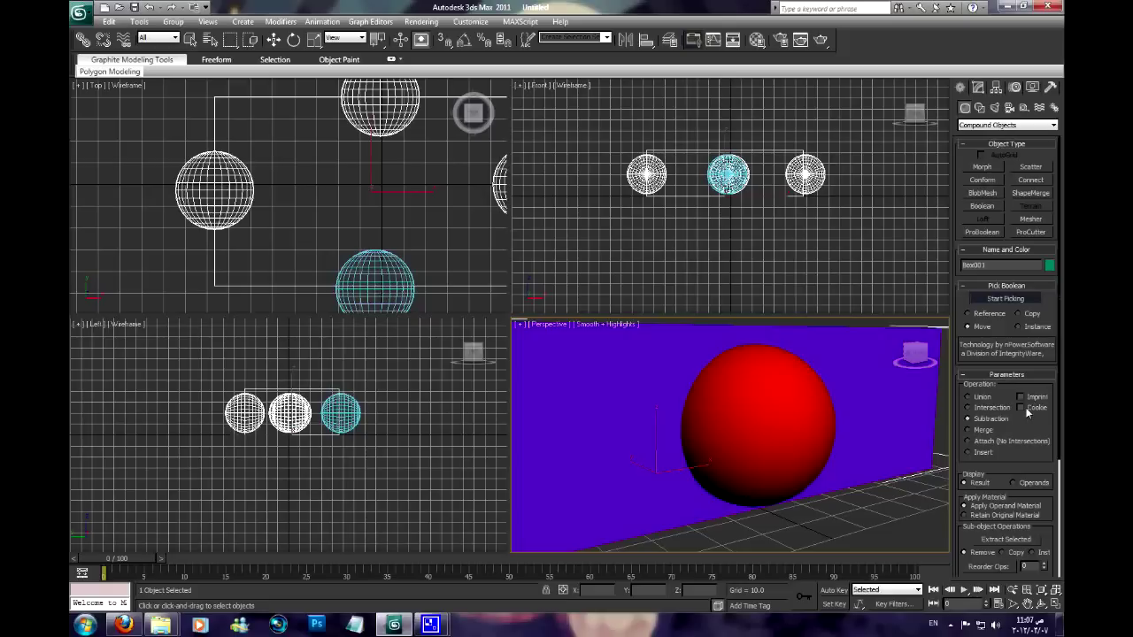
Cut the red sphere from the box as a Cookie subtraction, inspect the hole, and undo.
{"action": "left_click", "coordinate": [771, 455]}
{"action": "mouse_move", "coordinate": [772, 455]}
{"action": "middle_mouse_down", "text": "alt"}
{"action": "mouse_move", "coordinate": [666, 423]}
{"action": "mouse_move", "coordinate": [789, 421]}
{"action": "mouse_move", "coordinate": [762, 423]}
{"action": "middle_mouse_up", "text": "alt"}
{"action": "middle_click_drag", "start_coordinate": [766, 372], "coordinate": [690, 405], "text": "alt"}
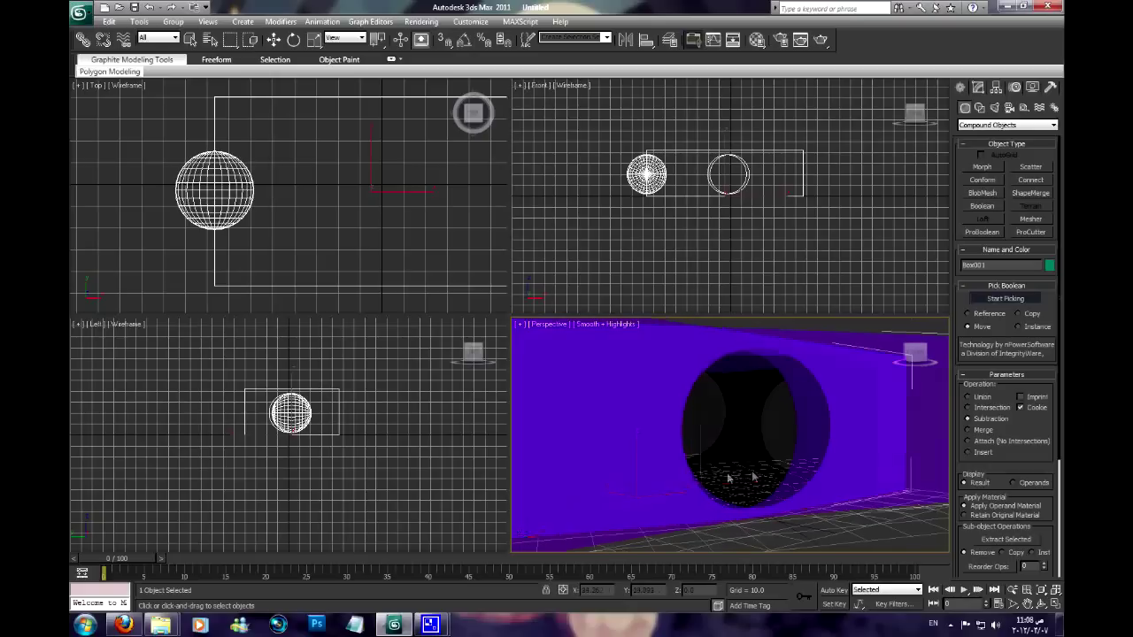
{"action": "middle_click_drag", "start_coordinate": [787, 422], "coordinate": [709, 388], "text": "alt"}
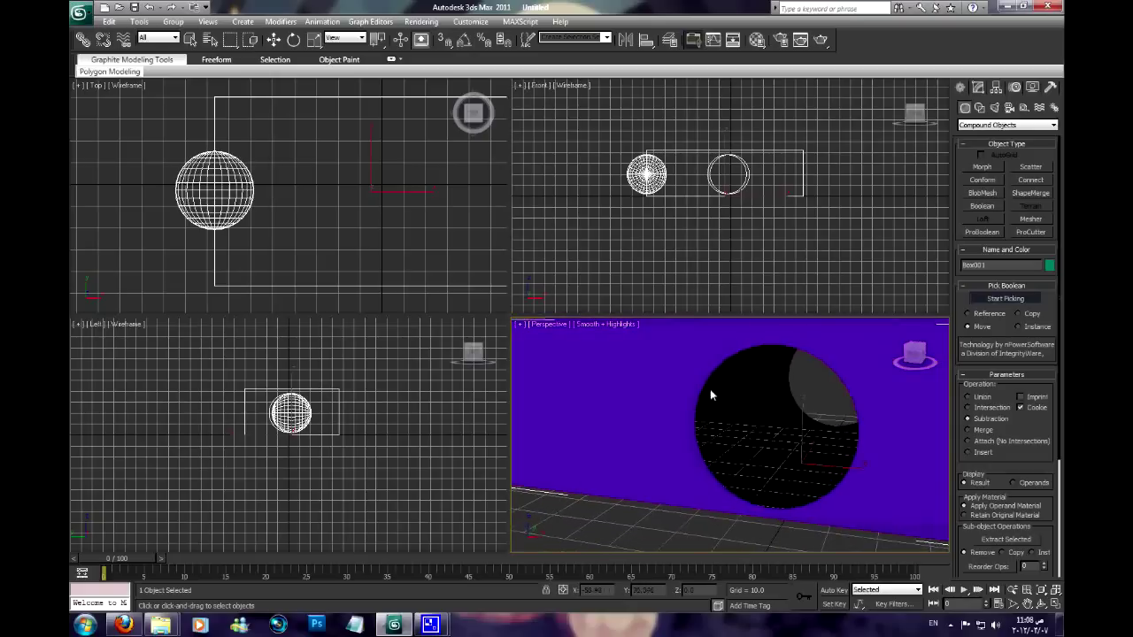
{"action": "left_click", "coordinate": [842, 433]}
Compare with Cookie off, then re-enable Cookie and subtract the red sphere again.
{"action": "left_click", "coordinate": [1020, 407]}
{"action": "middle_click_drag", "start_coordinate": [786, 414], "coordinate": [770, 398], "text": "alt"}
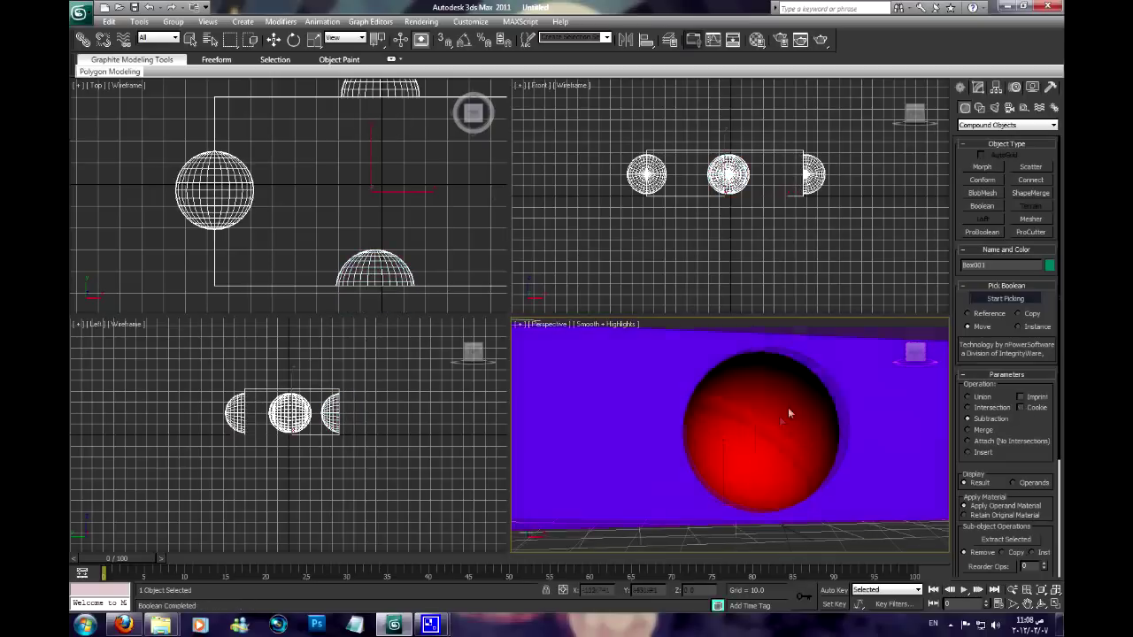
{"action": "mouse_move", "coordinate": [793, 475]}
{"action": "middle_mouse_down", "text": "alt"}
{"action": "mouse_move", "coordinate": [719, 513]}
{"action": "mouse_move", "coordinate": [731, 396]}
{"action": "middle_mouse_up", "text": "alt"}
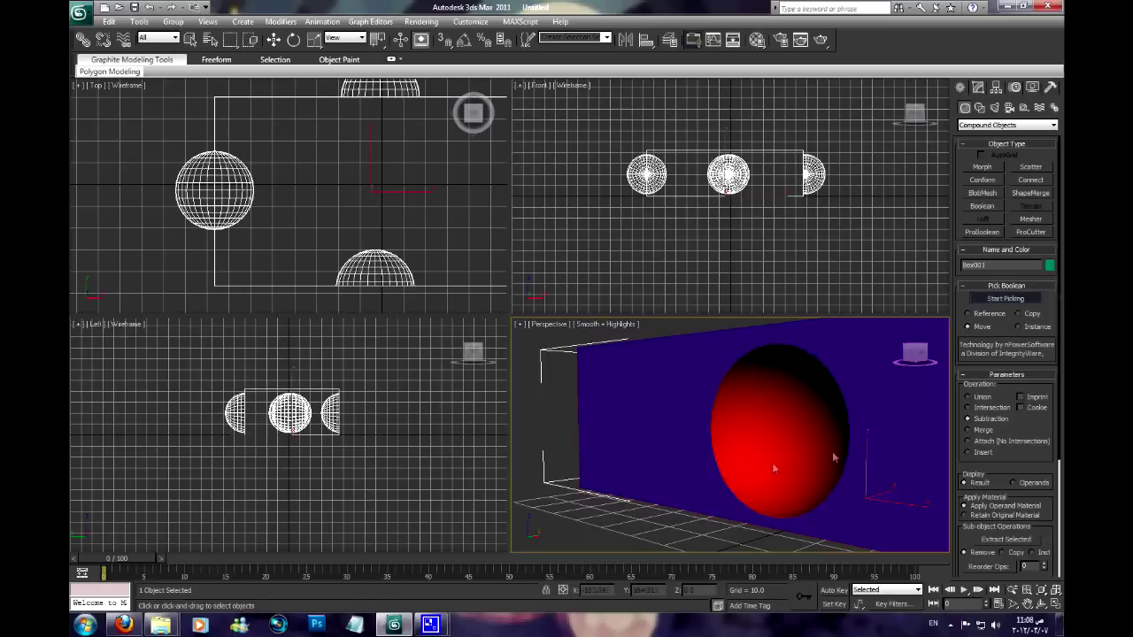
{"action": "left_click", "coordinate": [797, 422]}
{"action": "left_click", "coordinate": [1020, 407]}
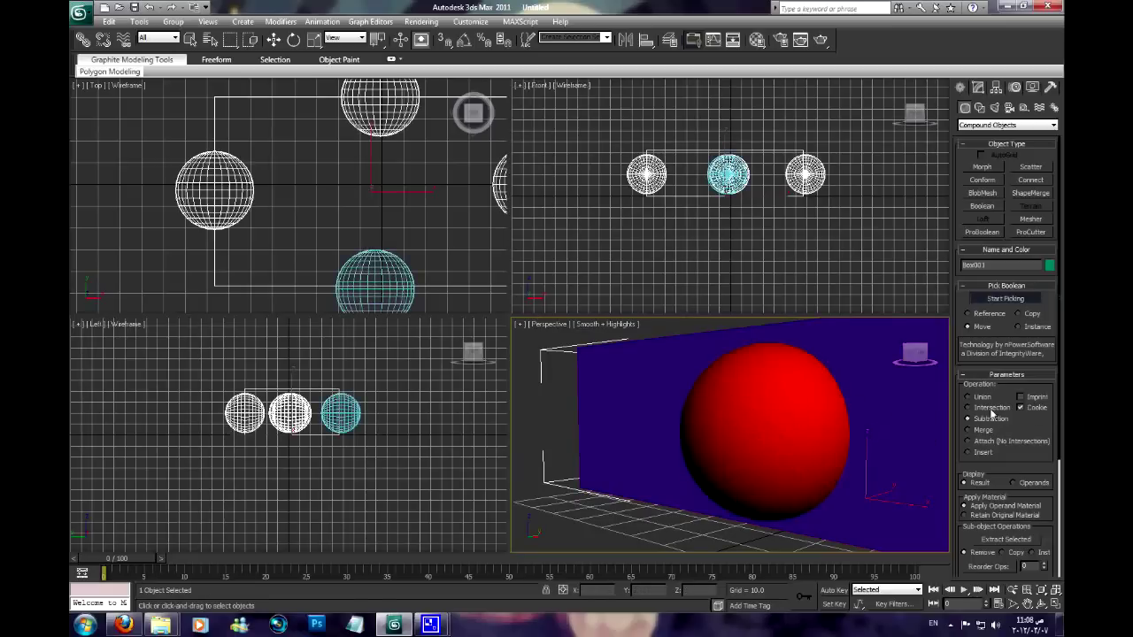
{"action": "left_click", "coordinate": [766, 408]}
{"action": "mouse_move", "coordinate": [804, 422]}
{"action": "middle_mouse_down", "text": "alt"}
{"action": "mouse_move", "coordinate": [839, 372]}
{"action": "mouse_move", "coordinate": [914, 440]}
{"action": "mouse_move", "coordinate": [734, 442]}
{"action": "mouse_move", "coordinate": [817, 430]}
{"action": "mouse_move", "coordinate": [729, 456]}
{"action": "middle_mouse_up", "text": "alt"}
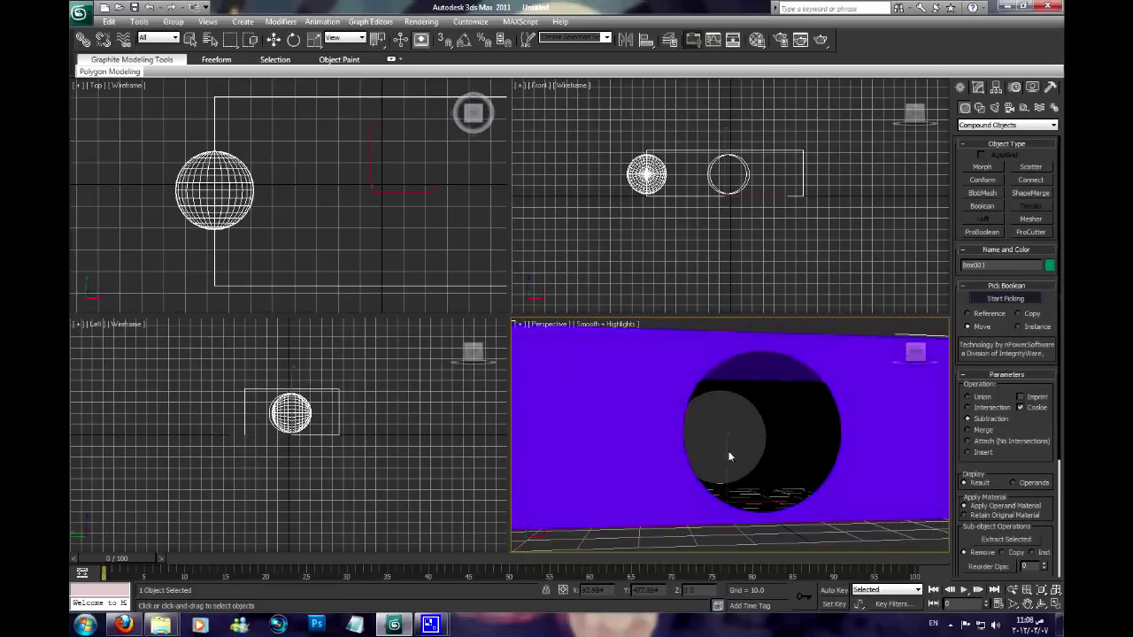
Undo the cut, enable Imprint, disable Cookie, and pick the red sphere.
{"action": "left_click", "coordinate": [1020, 407]}
{"action": "left_click", "coordinate": [1020, 396]}
{"action": "left_click", "coordinate": [1020, 407]}
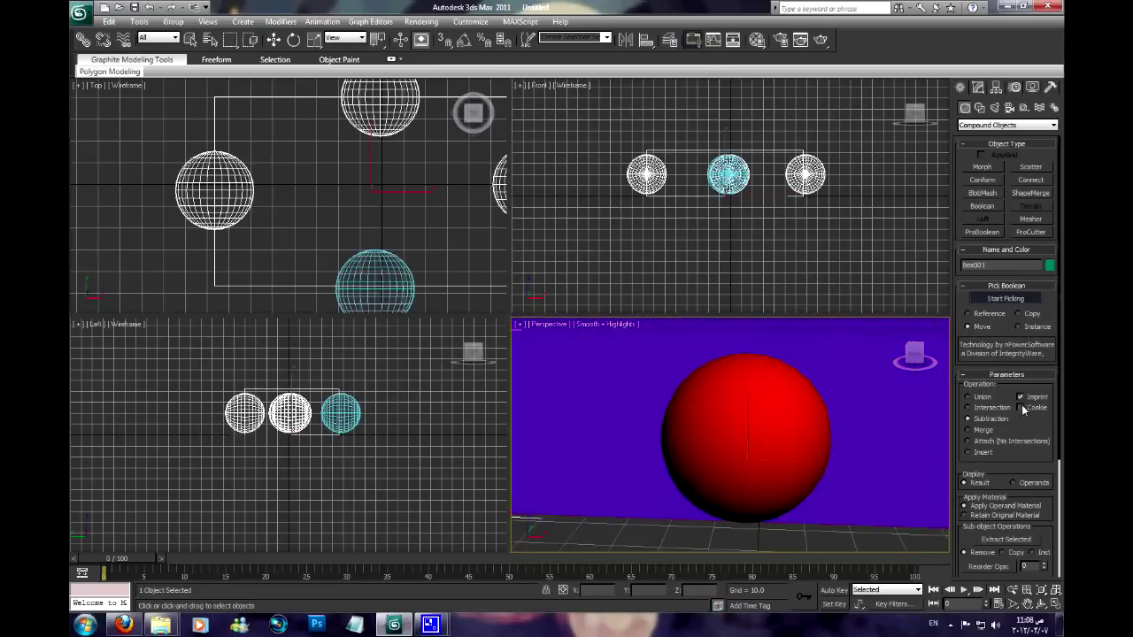
{"action": "left_click", "coordinate": [755, 439]}
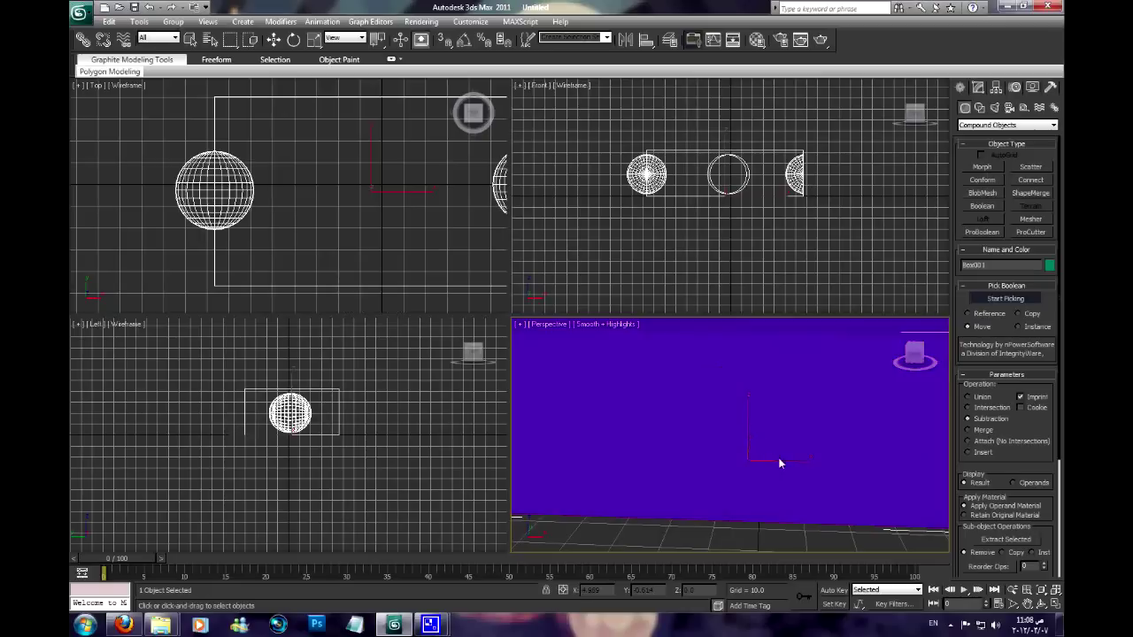
Turn on Edged Faces and orbit in to inspect the imprinted circle.
{"action": "key", "text": "F4"}
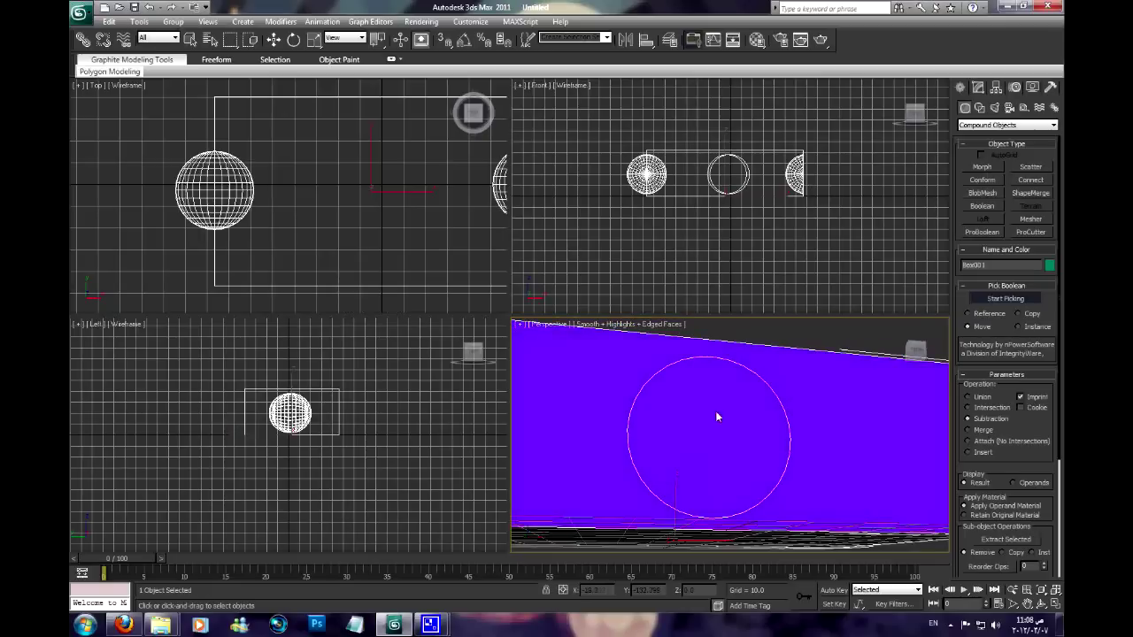
{"action": "middle_click_drag", "start_coordinate": [770, 453], "coordinate": [788, 462], "text": "alt"}
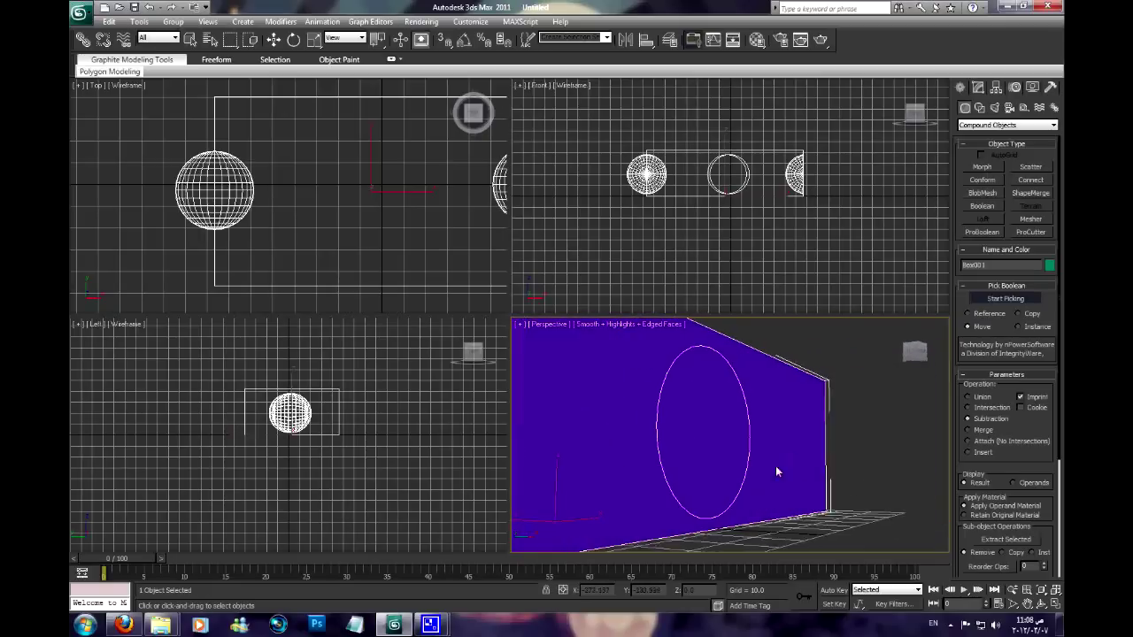
{"action": "middle_click_drag", "start_coordinate": [787, 460], "coordinate": [667, 481], "text": "alt"}
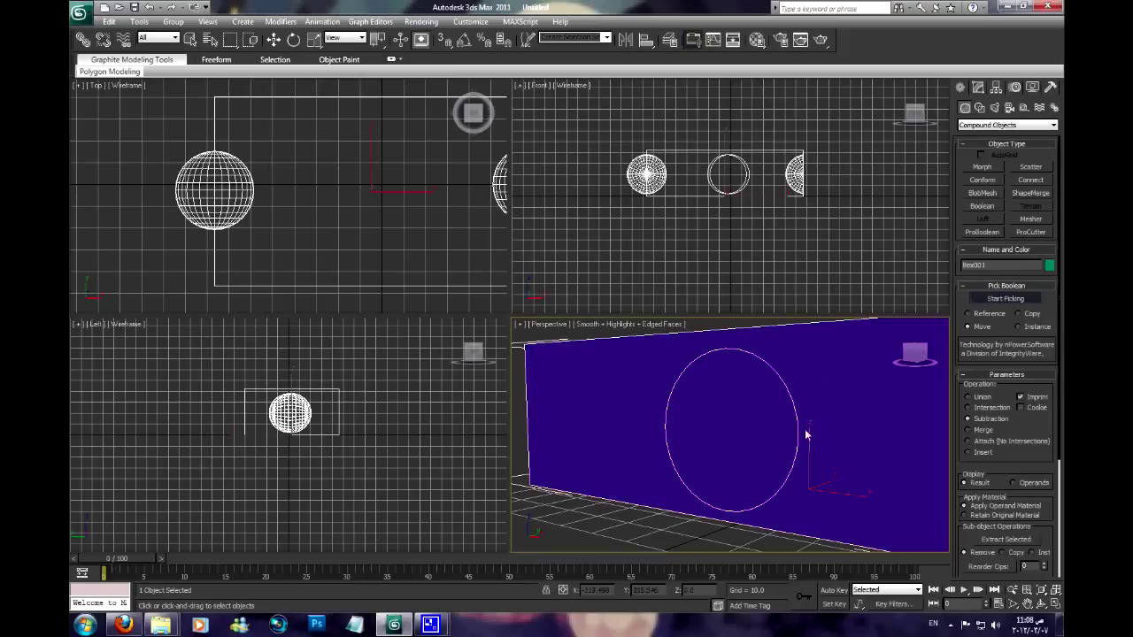
{"action": "mouse_move", "coordinate": [723, 475]}
{"action": "middle_mouse_down", "text": "alt"}
{"action": "mouse_move", "coordinate": [715, 468]}
{"action": "mouse_move", "coordinate": [822, 473]}
{"action": "mouse_move", "coordinate": [782, 471]}
{"action": "middle_mouse_up", "text": "alt"}
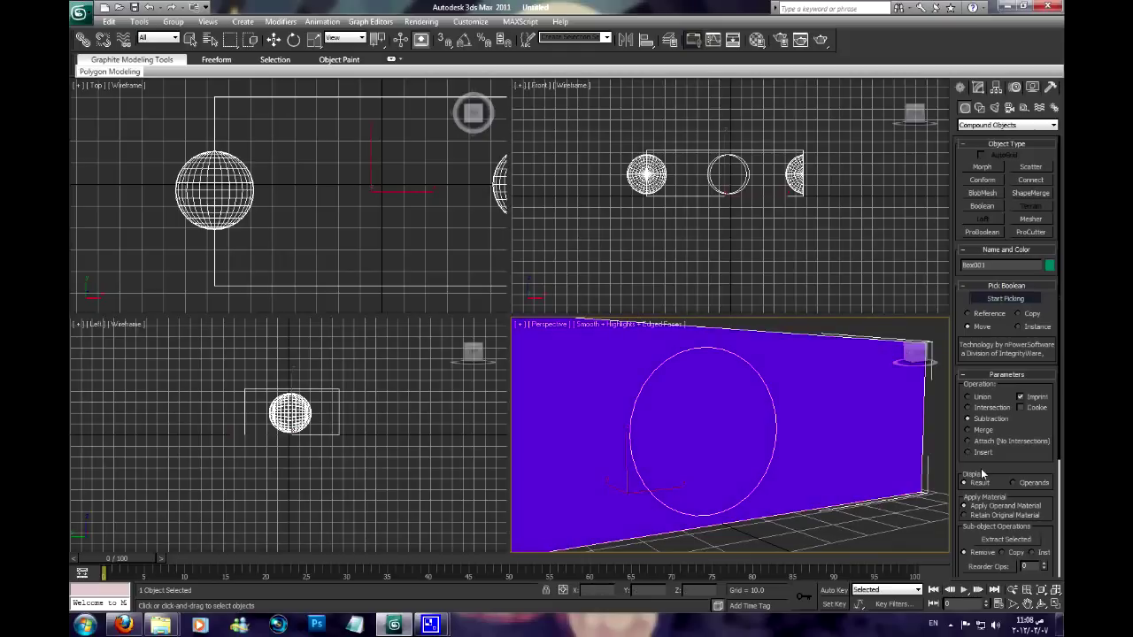
{"action": "scroll", "coordinate": [983, 466], "scroll_direction": "down", "scroll_amount": 3}
{"action": "scroll", "coordinate": [980, 383], "scroll_direction": "down", "scroll_amount": 2}
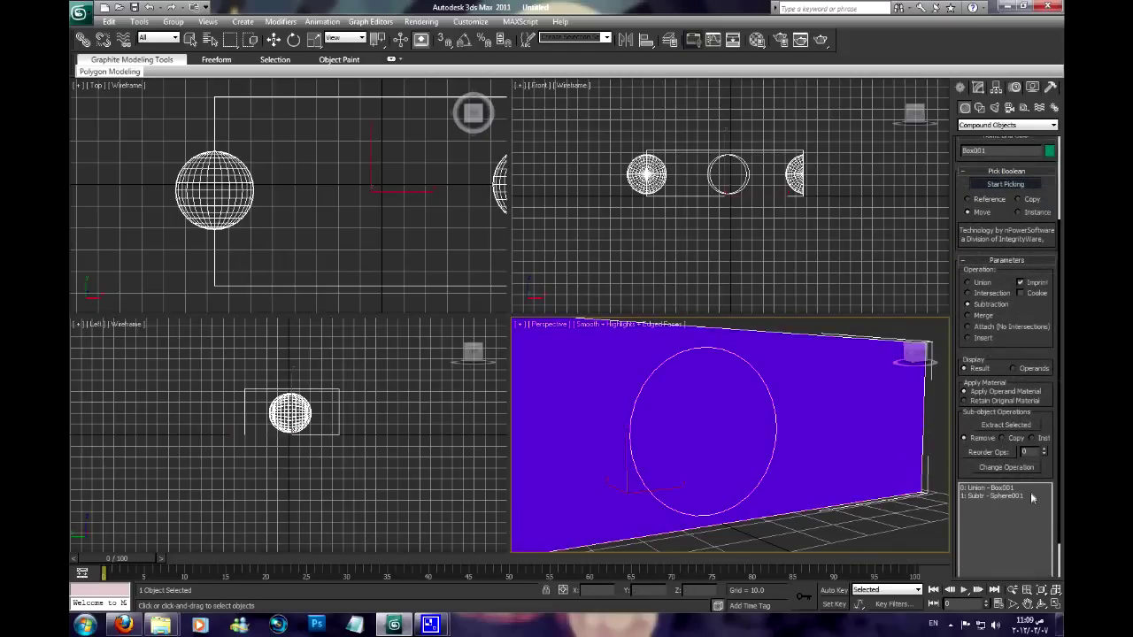
Select the subtracted sphere operand and orbit to see the whole box.
{"action": "scroll", "coordinate": [973, 487], "scroll_direction": "down", "scroll_amount": 2}
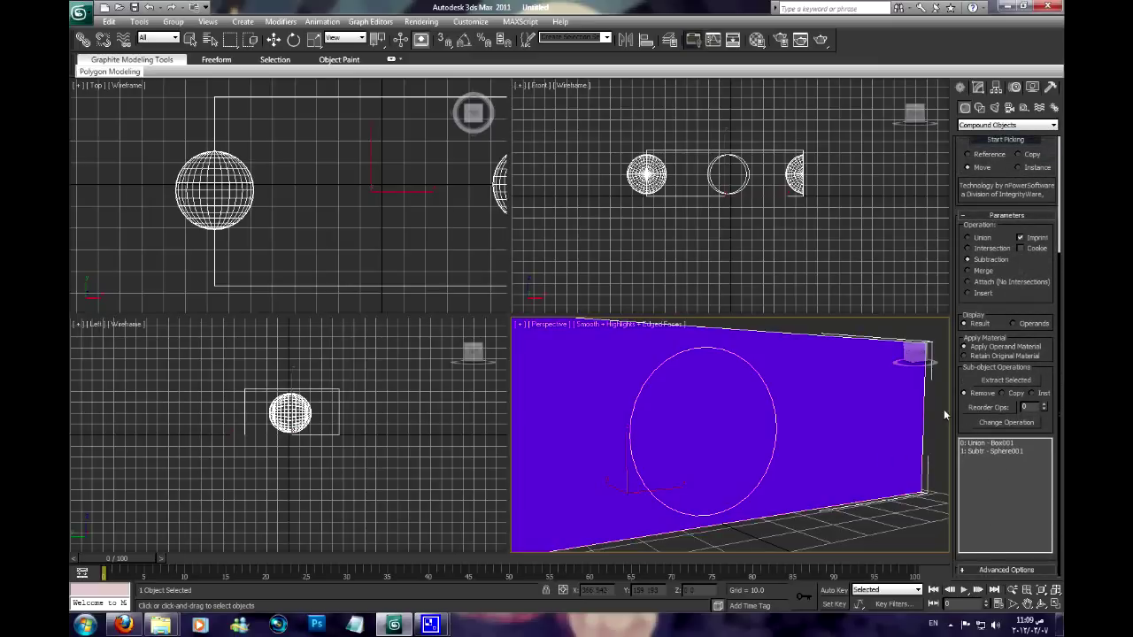
{"action": "left_click", "coordinate": [987, 452]}
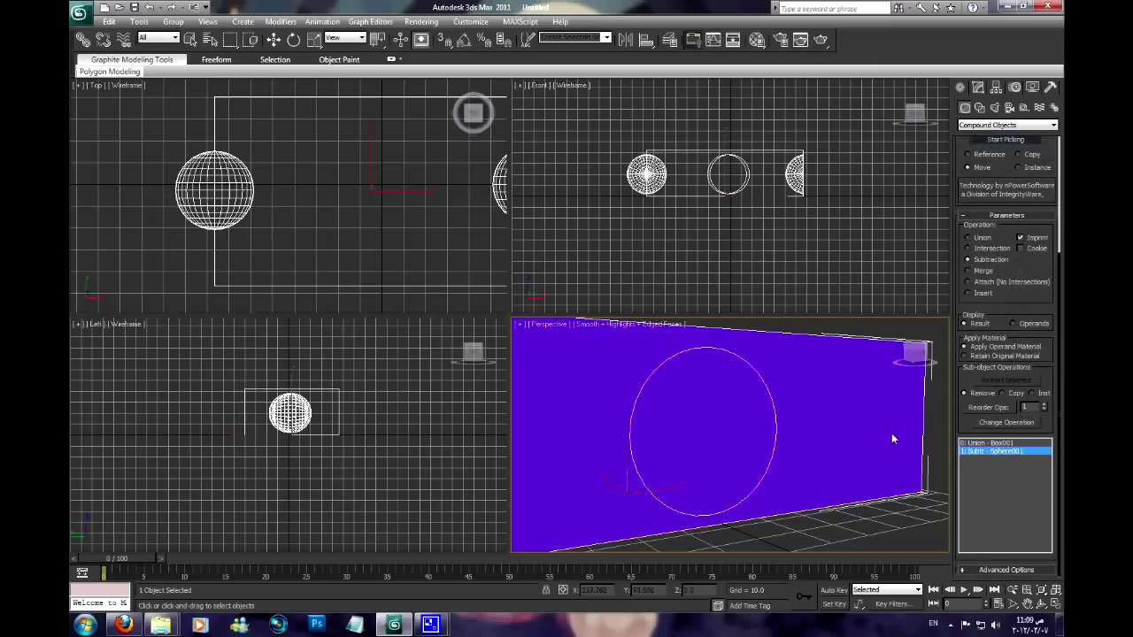
{"action": "scroll", "coordinate": [842, 439], "scroll_direction": "down", "scroll_amount": 3}
{"action": "mouse_move", "coordinate": [842, 439]}
{"action": "middle_mouse_down", "text": "alt"}
{"action": "mouse_move", "coordinate": [657, 439]}
{"action": "mouse_move", "coordinate": [797, 434]}
{"action": "middle_mouse_up", "text": "alt"}
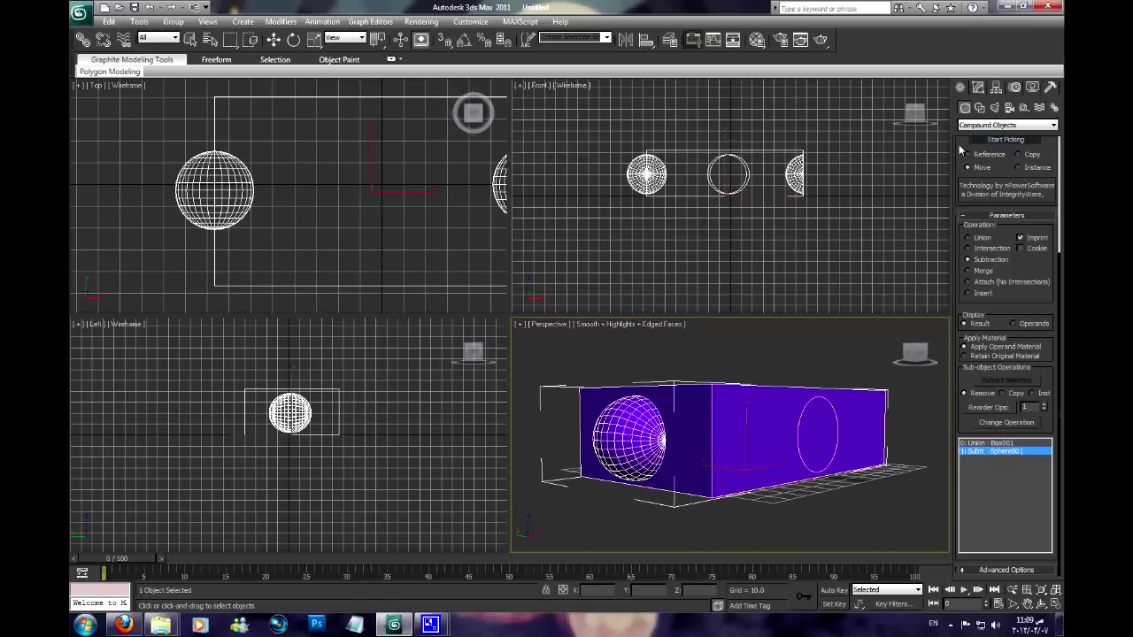
{"action": "left_click_drag", "start_coordinate": [960, 166], "coordinate": [964, 325]}
In the ProBoolean operands, trial-move the box operand along X, then cancel the move.
{"action": "key", "text": "w"}
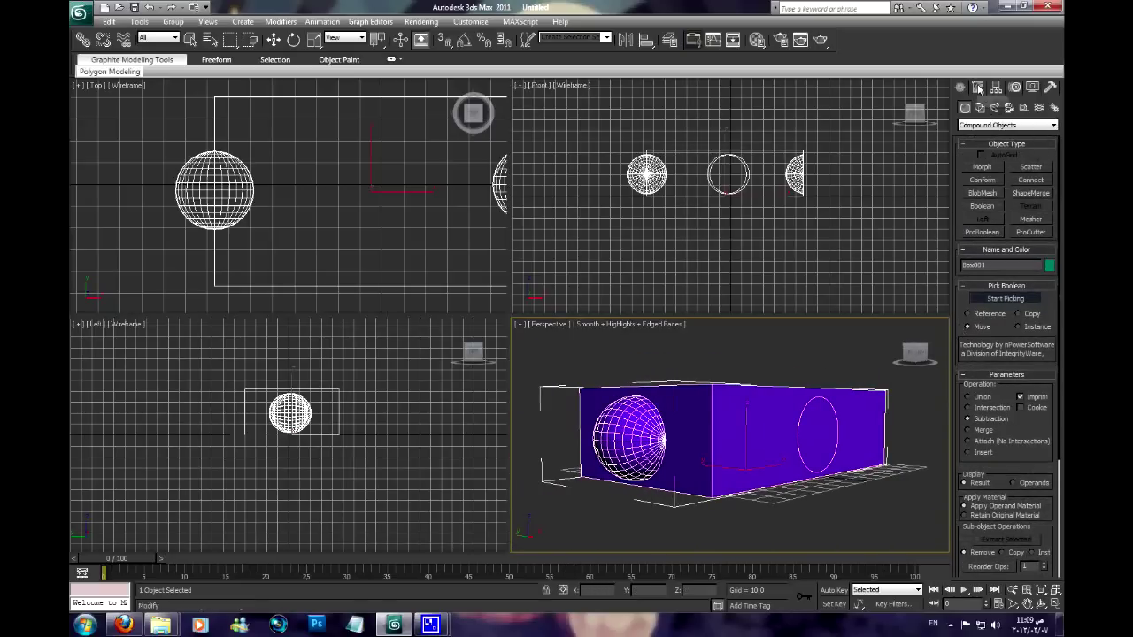
{"action": "left_click", "coordinate": [978, 87]}
{"action": "left_click", "coordinate": [966, 139]}
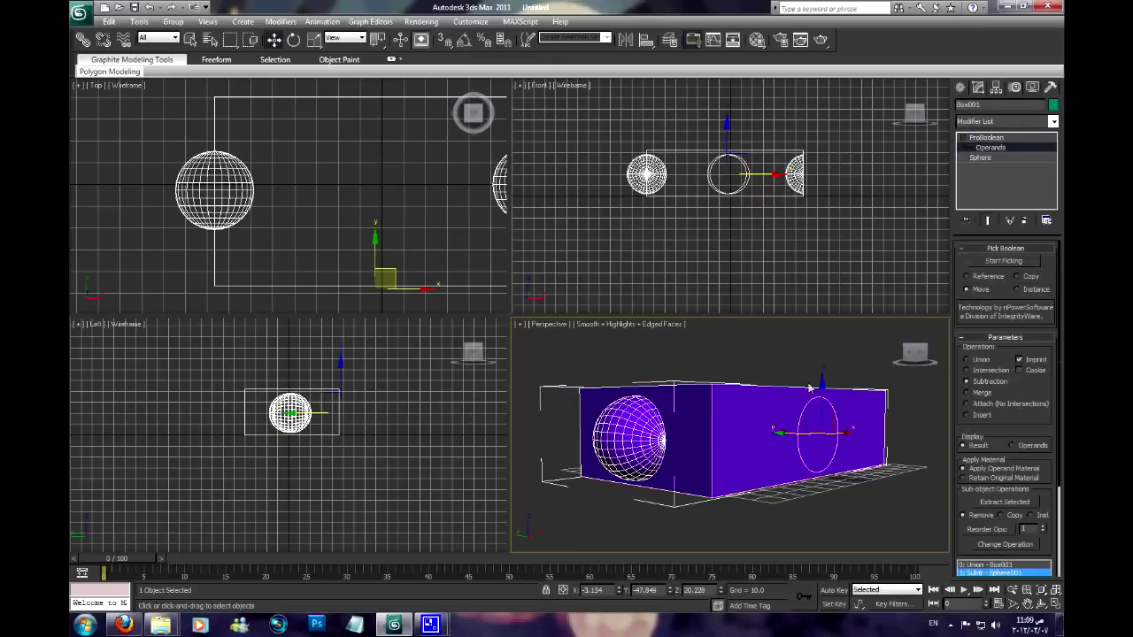
{"action": "scroll", "coordinate": [963, 545], "scroll_direction": "down", "scroll_amount": 3}
{"action": "left_click", "coordinate": [991, 489]}
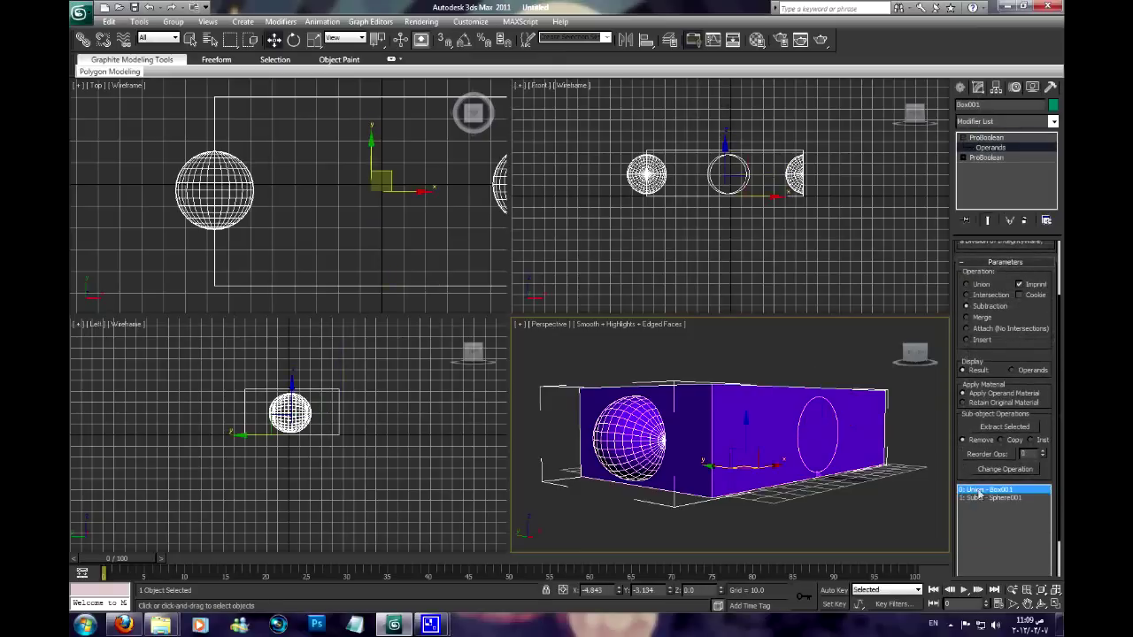
{"action": "left_click_drag", "start_coordinate": [726, 467], "coordinate": [906, 440]}
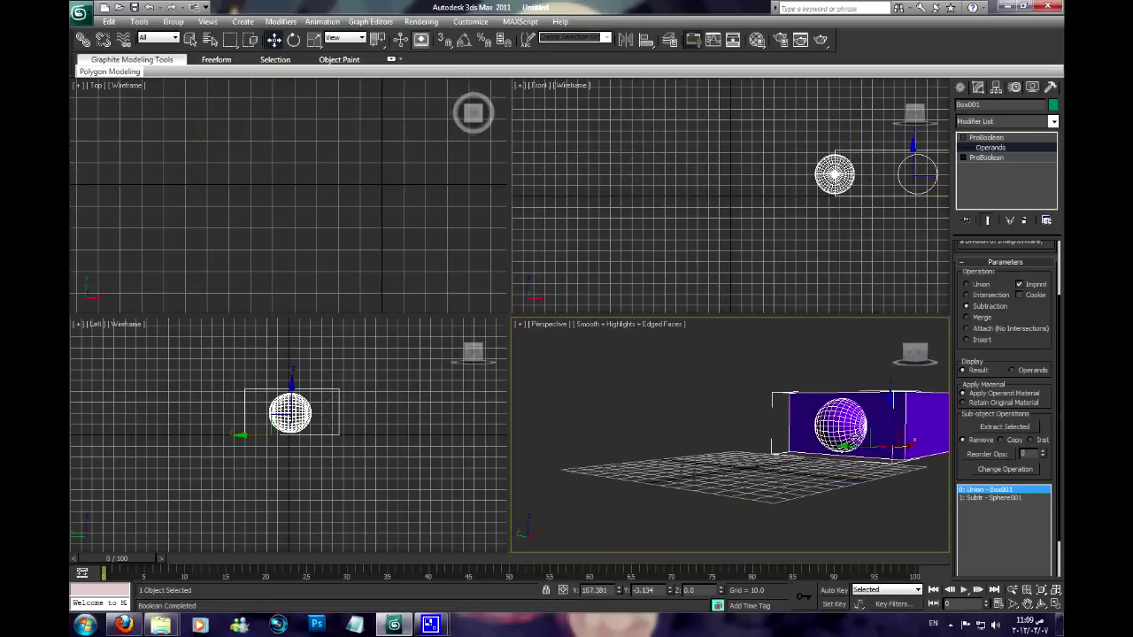
{"action": "right_click", "coordinate": [906, 440]}
Shift the subtracted sphere operand along X toward the box's right end.
{"action": "mouse_move", "coordinate": [826, 440]}
{"action": "middle_mouse_down", "text": "alt"}
{"action": "mouse_move", "coordinate": [628, 431]}
{"action": "mouse_move", "coordinate": [770, 433]}
{"action": "middle_mouse_up", "text": "alt"}
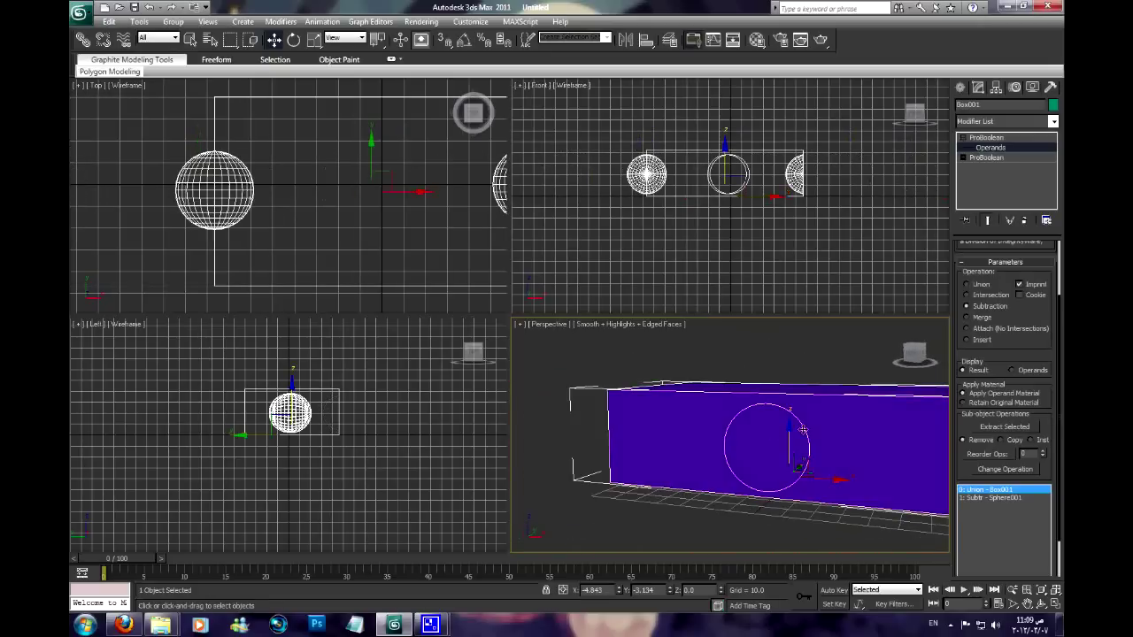
{"action": "scroll", "coordinate": [756, 420], "scroll_direction": "down", "scroll_amount": 2}
{"action": "scroll", "coordinate": [763, 411], "scroll_direction": "down", "scroll_amount": 2}
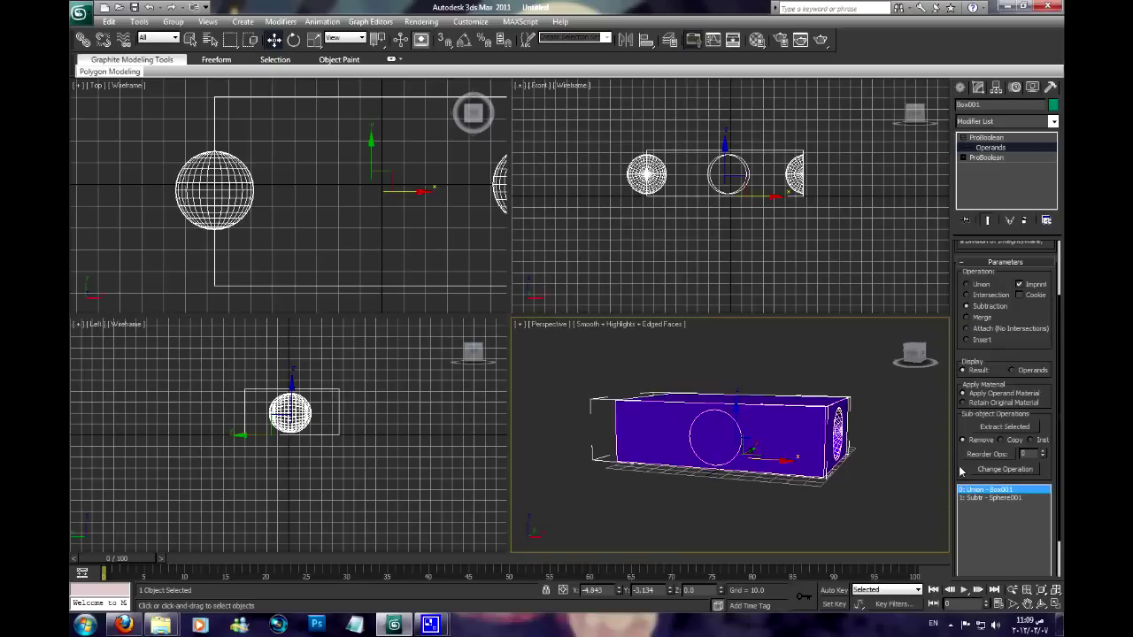
{"action": "left_click", "coordinate": [991, 498]}
{"action": "left_click_drag", "start_coordinate": [750, 440], "coordinate": [776, 437]}
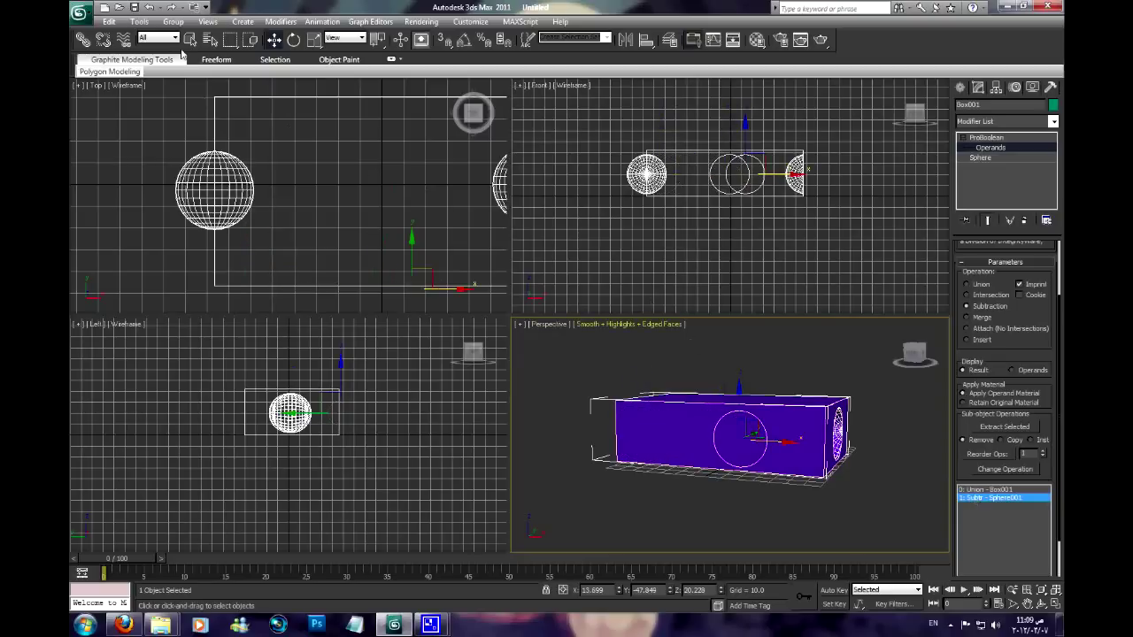
{"action": "left_click", "coordinate": [80, 12]}
Reset 3ds Max to an empty scene without saving changes.
{"action": "left_click", "coordinate": [79, 12]}
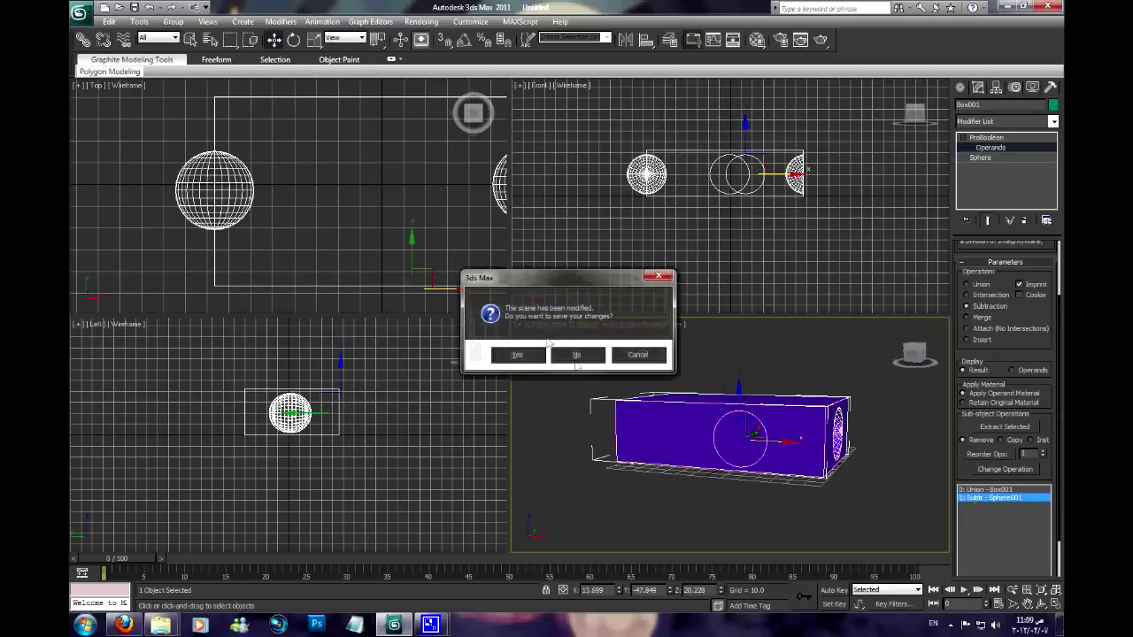
{"action": "left_click", "coordinate": [581, 351]}
{"action": "left_click", "coordinate": [532, 336]}
Create a box and a small sphere, moving the sphere to the box's end in Top view.
{"action": "left_click", "coordinate": [982, 166]}
{"action": "left_click_drag", "start_coordinate": [758, 398], "coordinate": [700, 485]}
{"action": "left_click", "coordinate": [698, 447]}
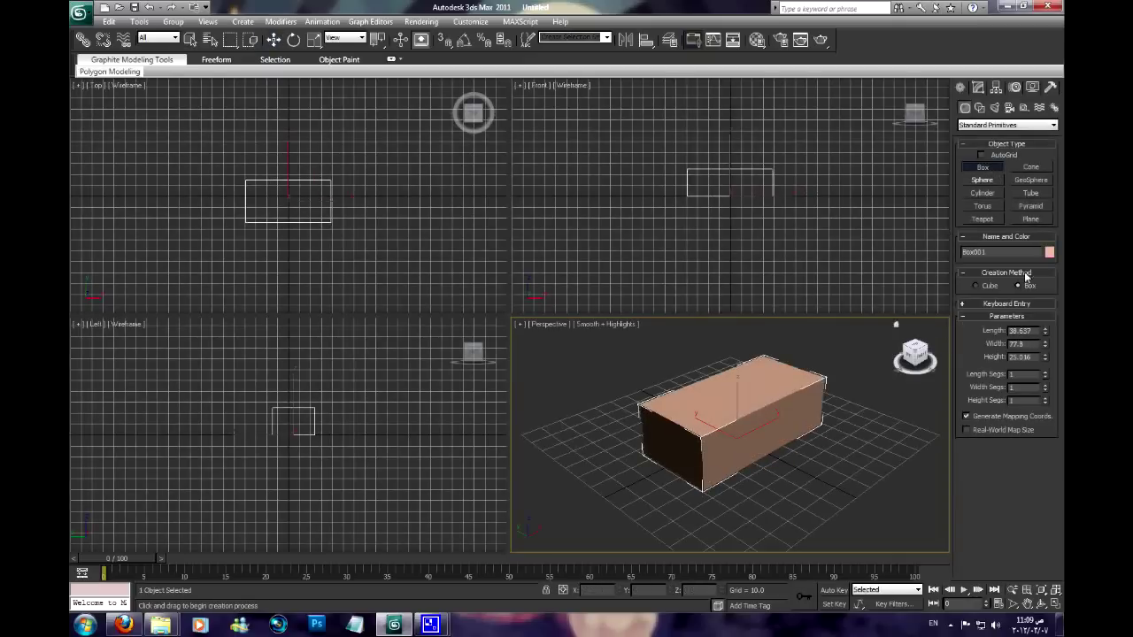
{"action": "left_click", "coordinate": [982, 180]}
{"action": "left_click_drag", "start_coordinate": [732, 183], "coordinate": [738, 188]}
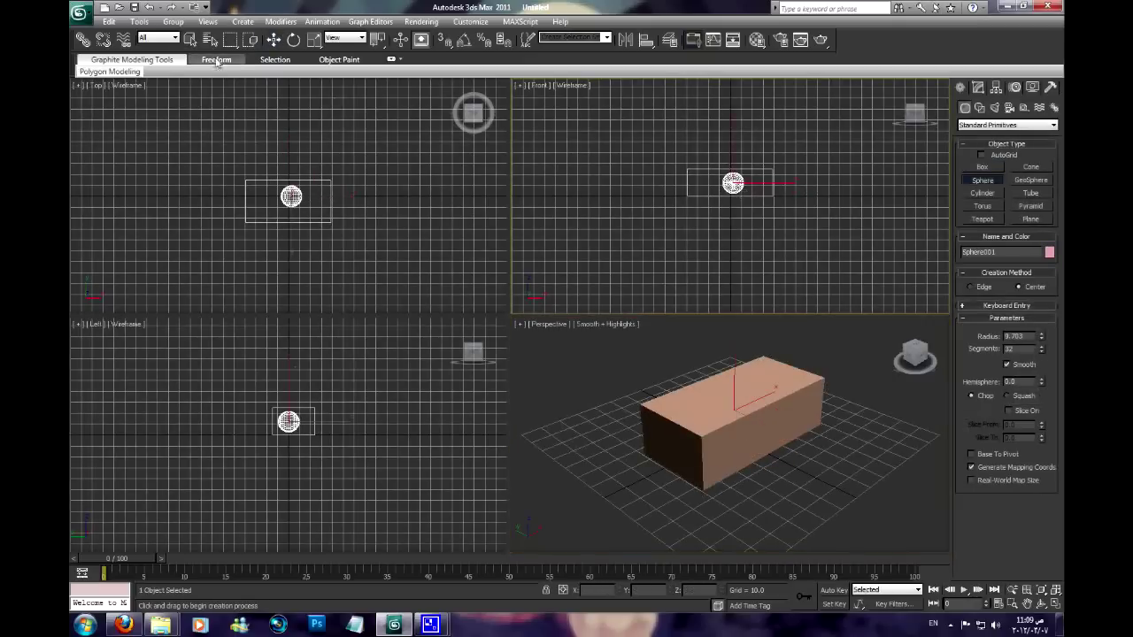
{"action": "left_click", "coordinate": [273, 39]}
{"action": "left_click", "coordinate": [308, 215]}
{"action": "left_click", "coordinate": [292, 197]}
{"action": "mouse_move", "coordinate": [305, 174]}
{"action": "left_mouse_down"}
{"action": "mouse_move", "coordinate": [346, 178]}
{"action": "mouse_move", "coordinate": [260, 178]}
{"action": "left_mouse_up"}
Select the box and start a Compound Objects ProBoolean on it.
{"action": "mouse_move", "coordinate": [799, 429]}
{"action": "middle_mouse_down", "text": "alt"}
{"action": "mouse_move", "coordinate": [555, 413]}
{"action": "mouse_move", "coordinate": [711, 440]}
{"action": "middle_mouse_up", "text": "alt"}
{"action": "left_click", "coordinate": [710, 440]}
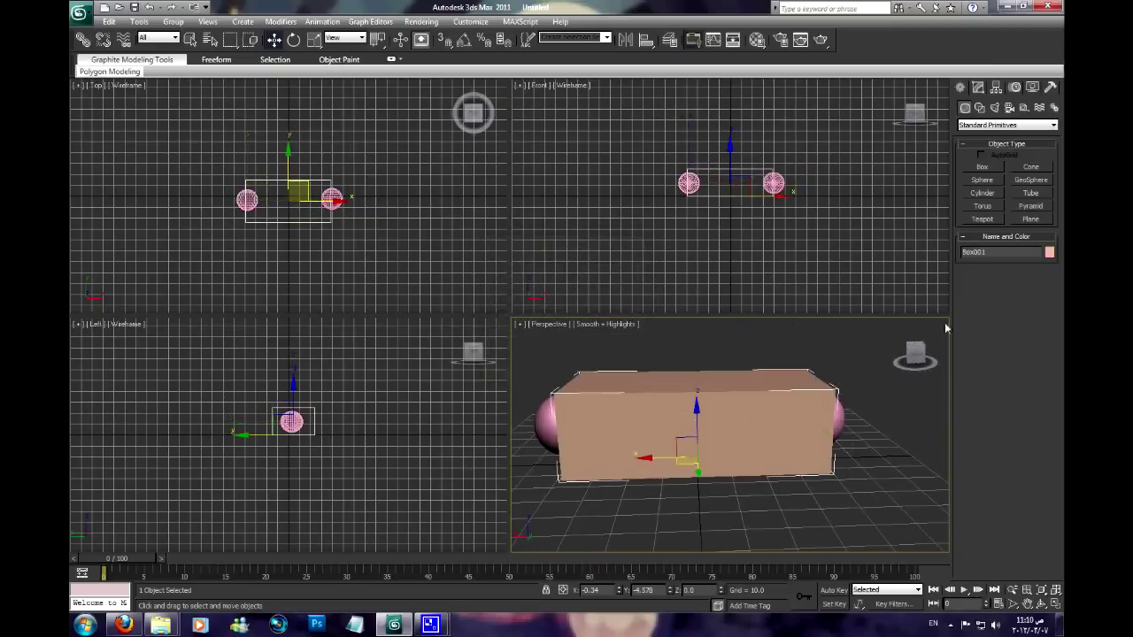
{"action": "left_click", "coordinate": [982, 126]}
{"action": "left_click", "coordinate": [984, 148]}
{"action": "left_click", "coordinate": [981, 205]}
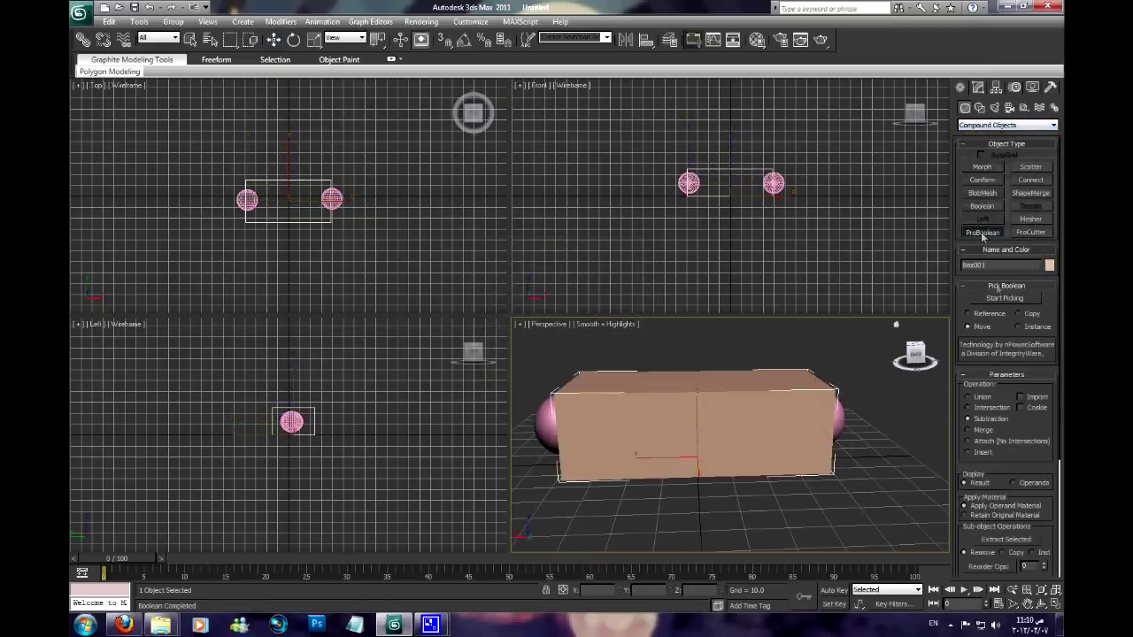
Pick a sphere as a Subtraction operand, then switch the operation to Union.
{"action": "left_click", "coordinate": [1005, 299]}
{"action": "middle_click_drag", "start_coordinate": [708, 416], "coordinate": [775, 400], "text": "alt"}
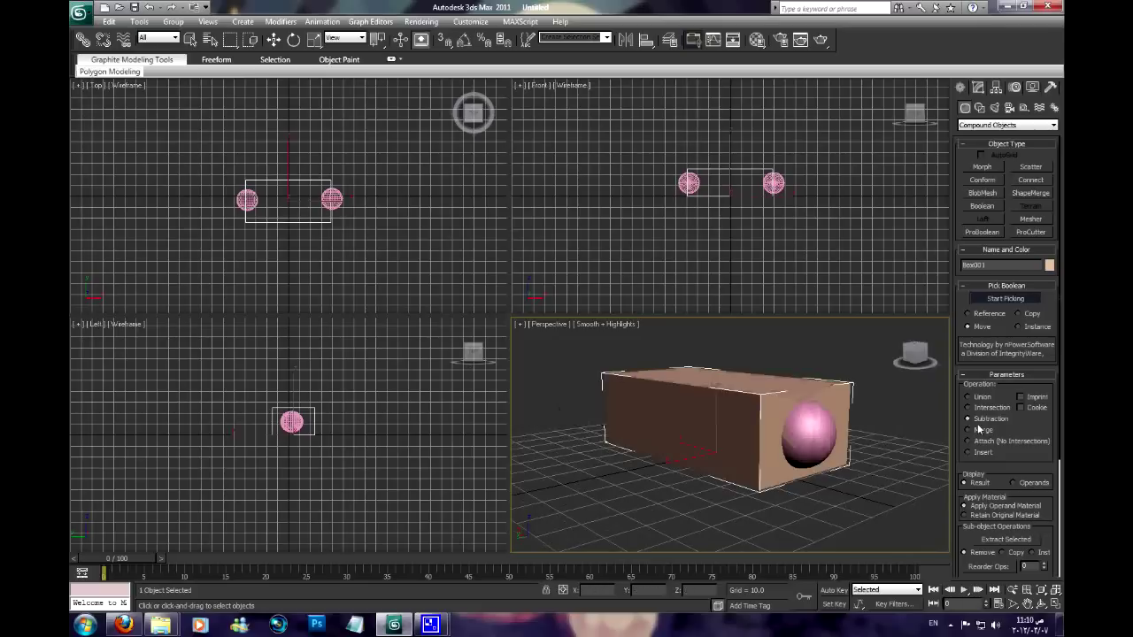
{"action": "left_click", "coordinate": [810, 434]}
{"action": "mouse_move", "coordinate": [809, 433]}
{"action": "middle_mouse_down", "text": "alt"}
{"action": "mouse_move", "coordinate": [723, 399]}
{"action": "mouse_move", "coordinate": [814, 395]}
{"action": "mouse_move", "coordinate": [728, 422]}
{"action": "mouse_move", "coordinate": [759, 399]}
{"action": "mouse_move", "coordinate": [721, 404]}
{"action": "middle_mouse_up", "text": "alt"}
{"action": "left_click", "coordinate": [983, 397]}
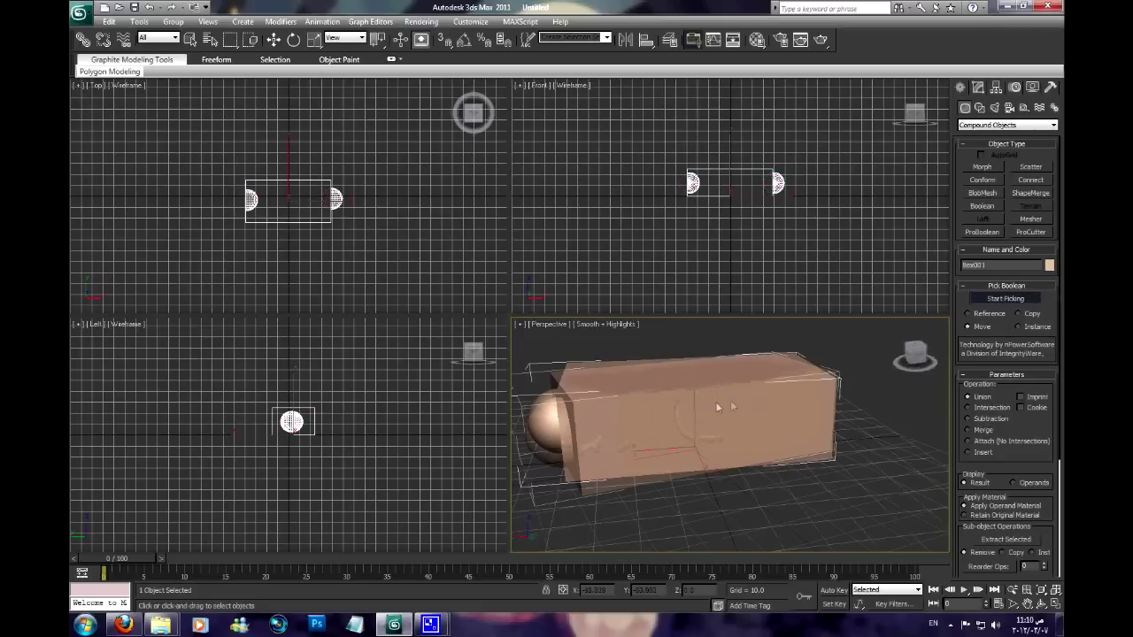
At the ProBoolean Operands level, move the unioned sphere and box operands to inspect them.
{"action": "left_click", "coordinate": [978, 88]}
{"action": "left_click", "coordinate": [963, 138]}
{"action": "left_click", "coordinate": [987, 148]}
{"action": "middle_click_drag", "start_coordinate": [725, 416], "coordinate": [673, 410], "text": "alt"}
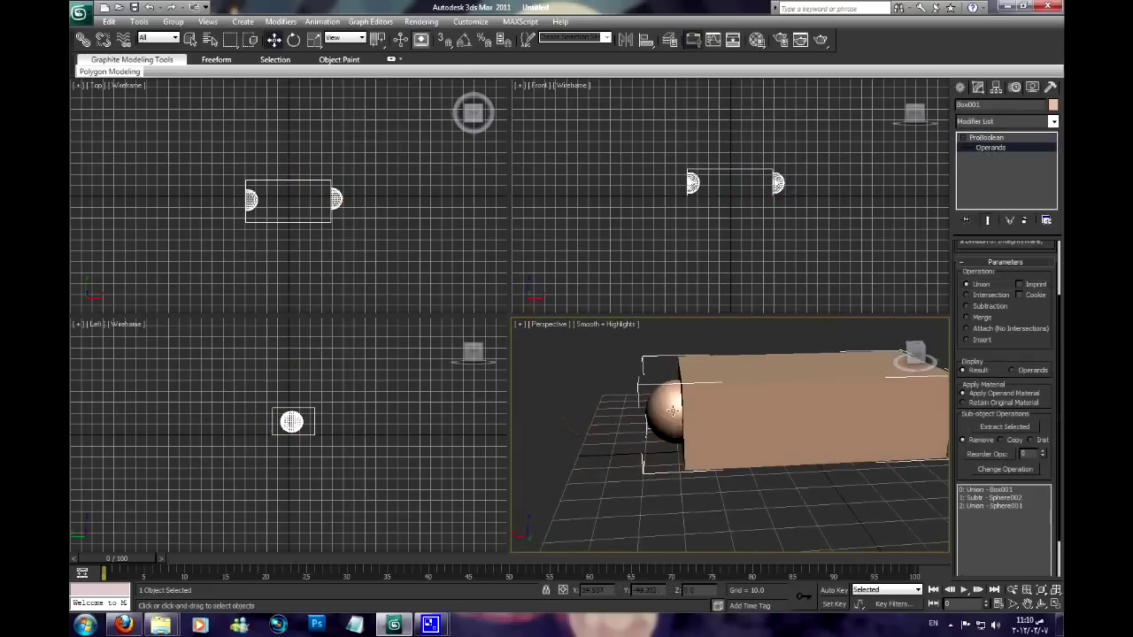
{"action": "left_click", "coordinate": [672, 409]}
{"action": "left_click_drag", "start_coordinate": [642, 415], "coordinate": [684, 422]}
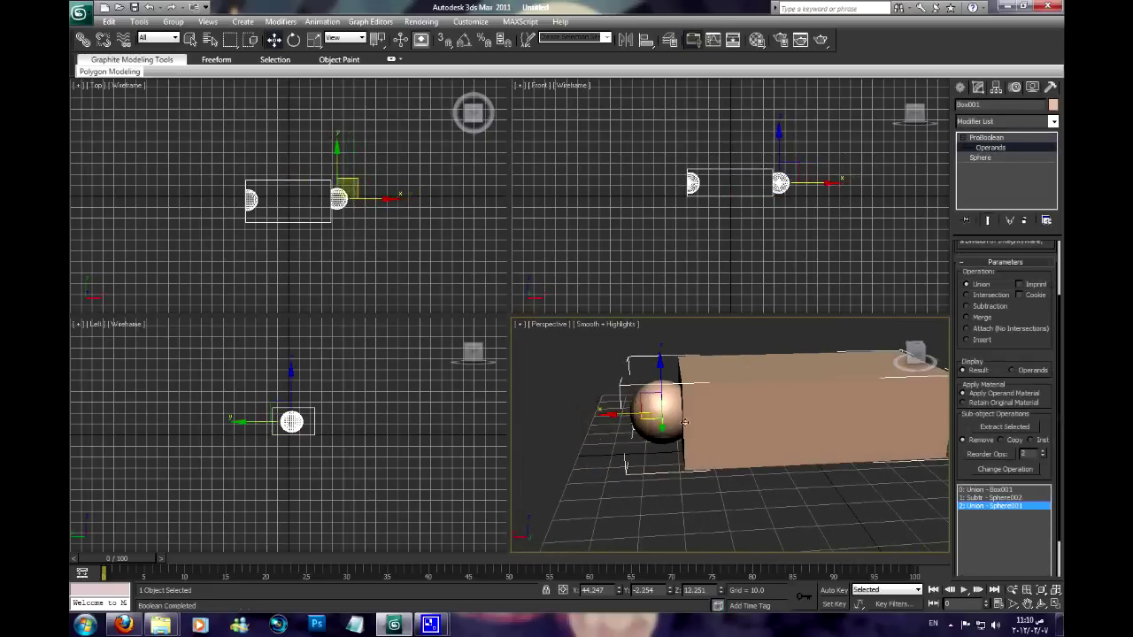
{"action": "middle_click_drag", "start_coordinate": [821, 410], "coordinate": [841, 442], "text": "alt"}
{"action": "left_click", "coordinate": [846, 449]}
{"action": "left_click_drag", "start_coordinate": [846, 449], "coordinate": [857, 438]}
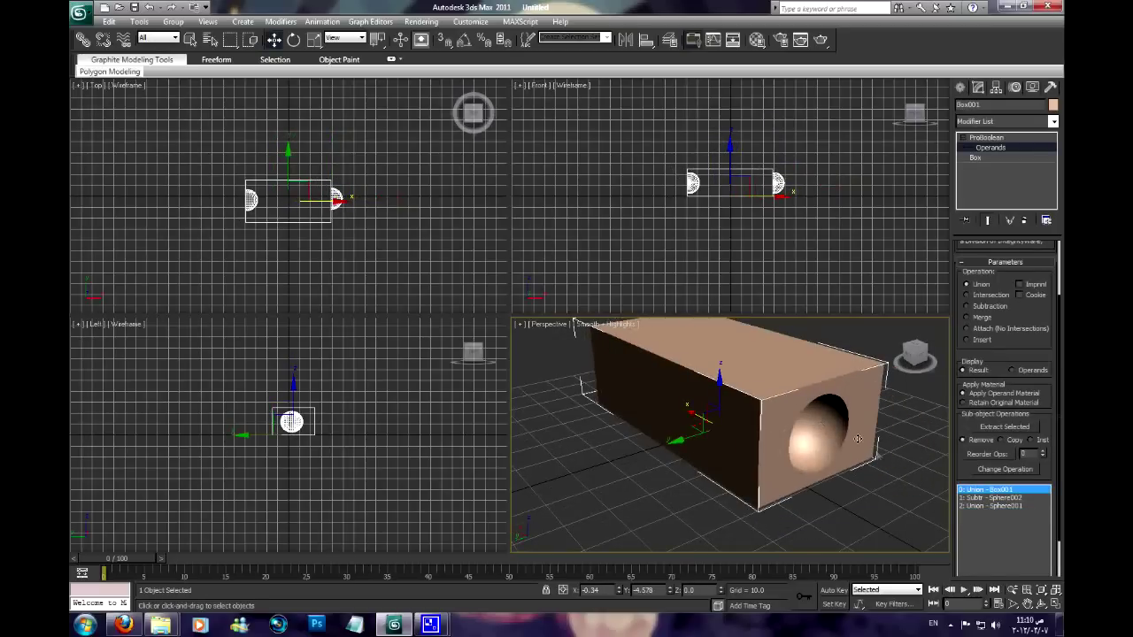
Toggle Display between Operands and Result, selecting the sphere and box operands.
{"action": "scroll", "coordinate": [973, 442], "scroll_direction": "down", "scroll_amount": 2}
{"action": "scroll", "coordinate": [974, 443], "scroll_direction": "up", "scroll_amount": 1}
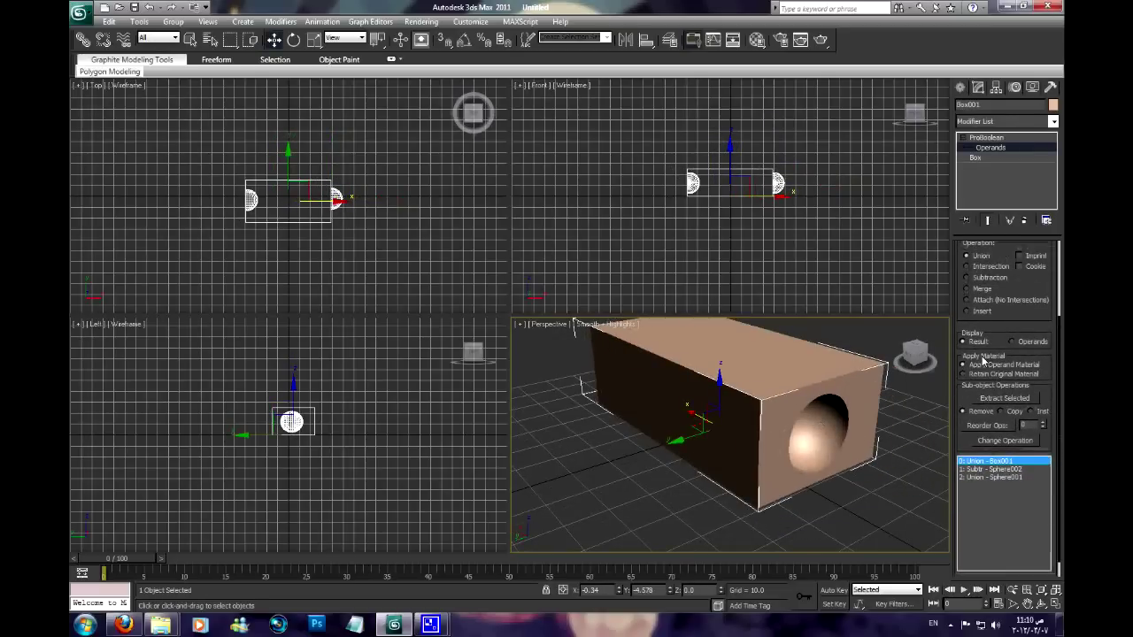
{"action": "left_click", "coordinate": [1011, 342]}
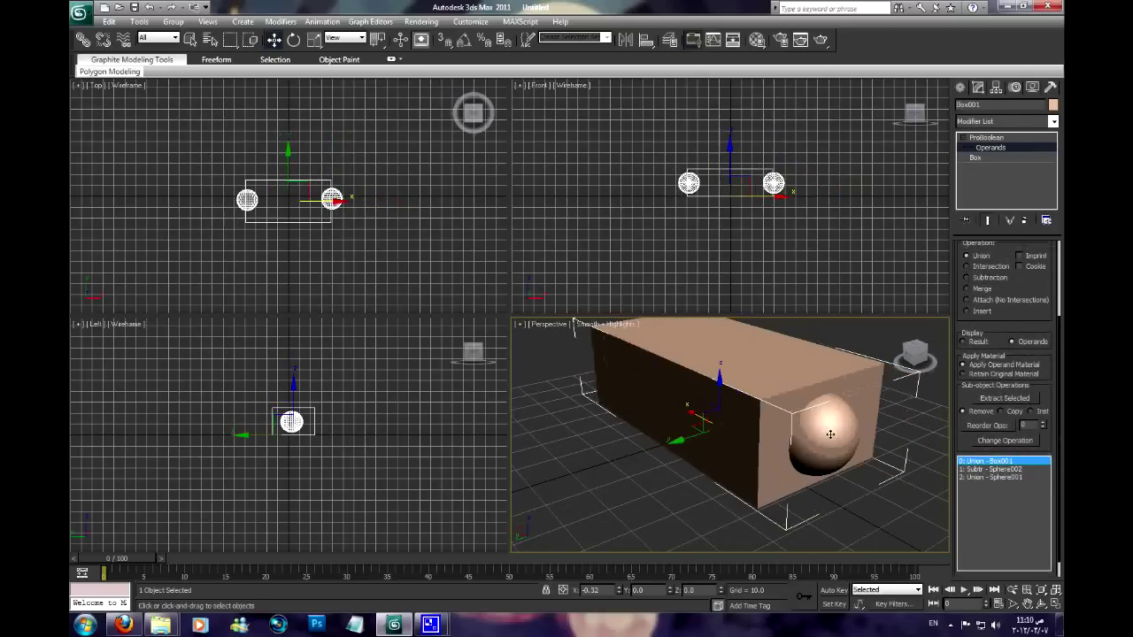
{"action": "left_click", "coordinate": [828, 433]}
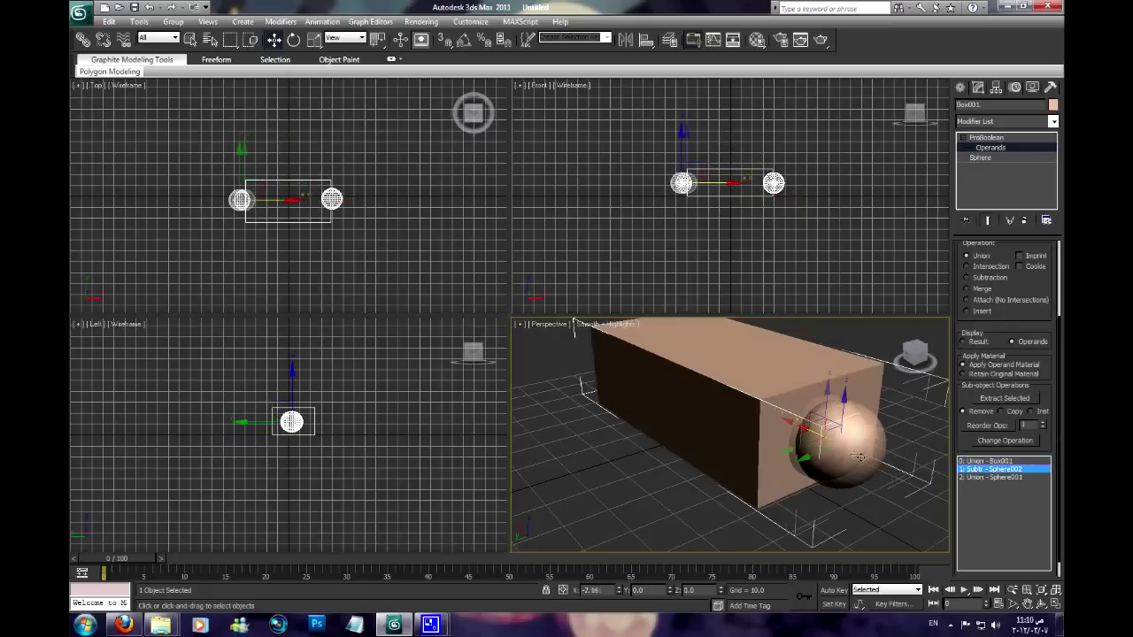
{"action": "left_click", "coordinate": [1006, 462]}
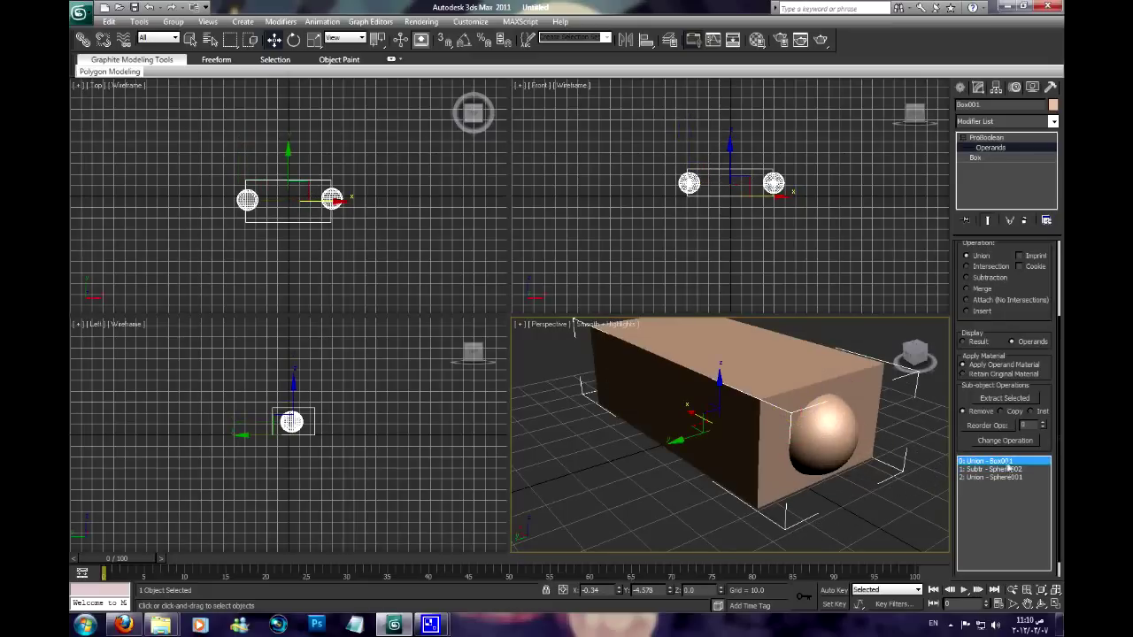
{"action": "left_click", "coordinate": [970, 343]}
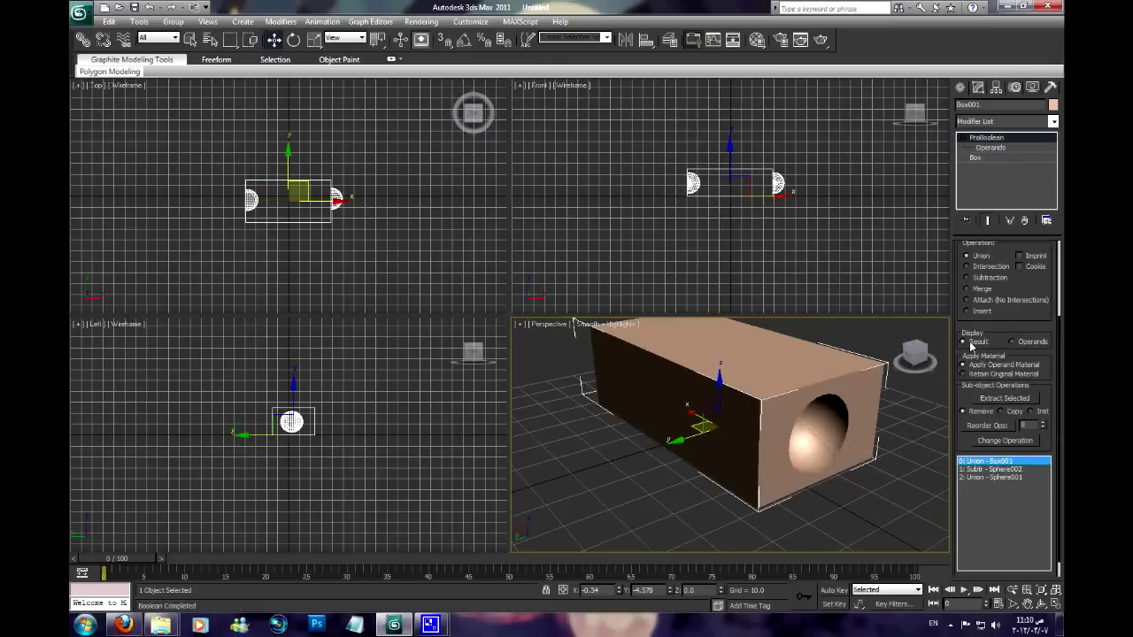
Move Sphere001 to position 1 in the operand order and try changing it to subtraction.
{"action": "left_click", "coordinate": [988, 470]}
{"action": "left_click", "coordinate": [1000, 479]}
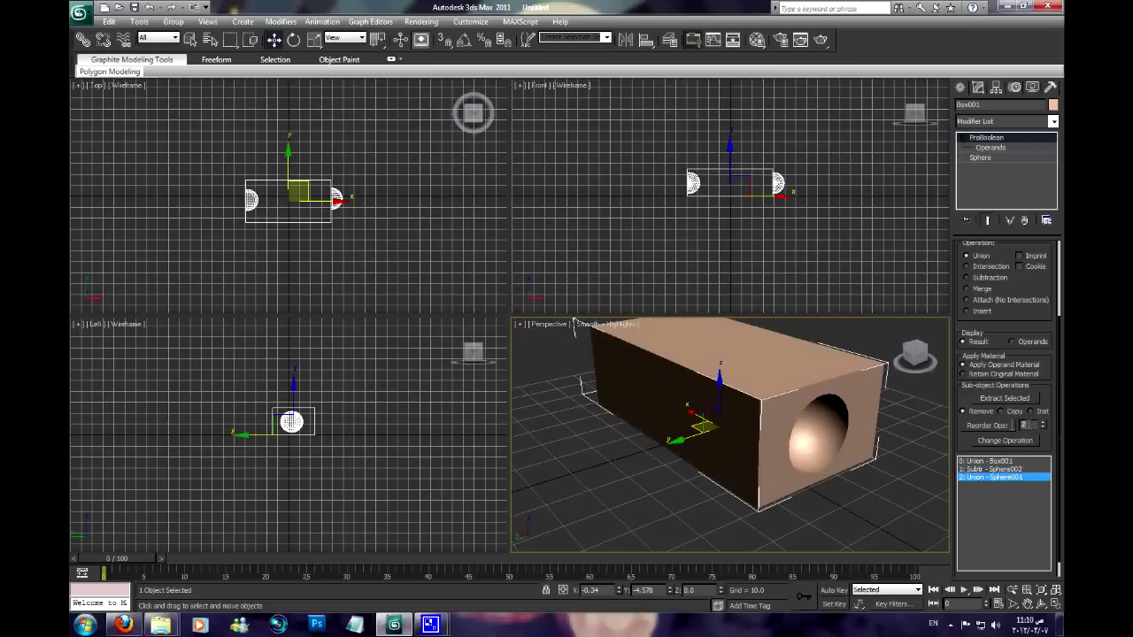
{"action": "type", "text": "1"}
{"action": "left_click", "coordinate": [993, 428]}
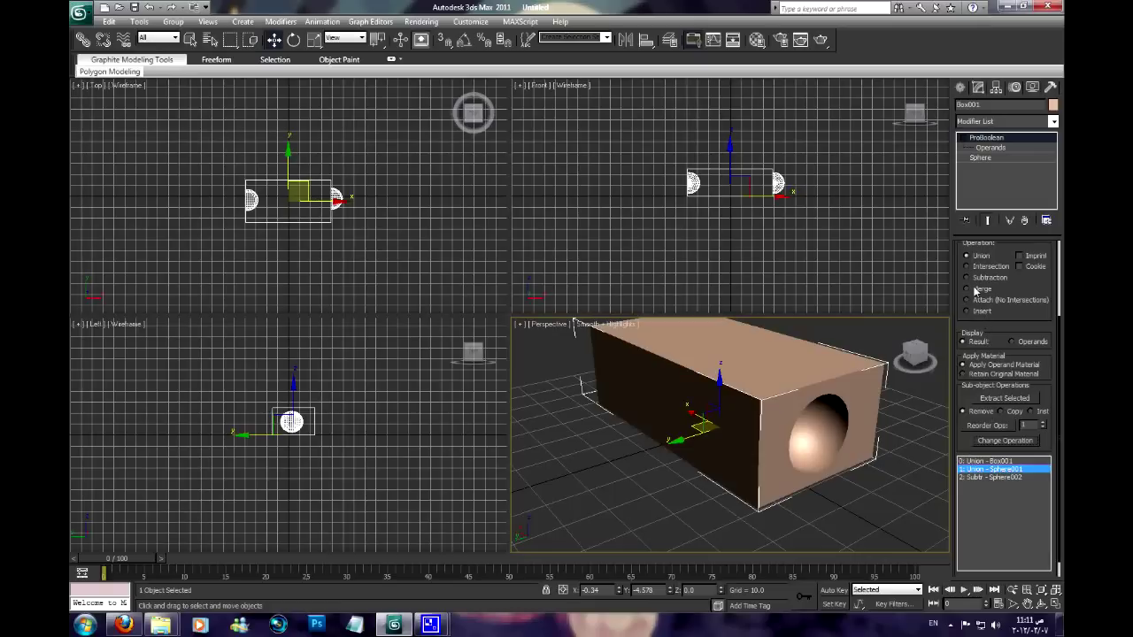
{"action": "left_click", "coordinate": [1001, 441]}
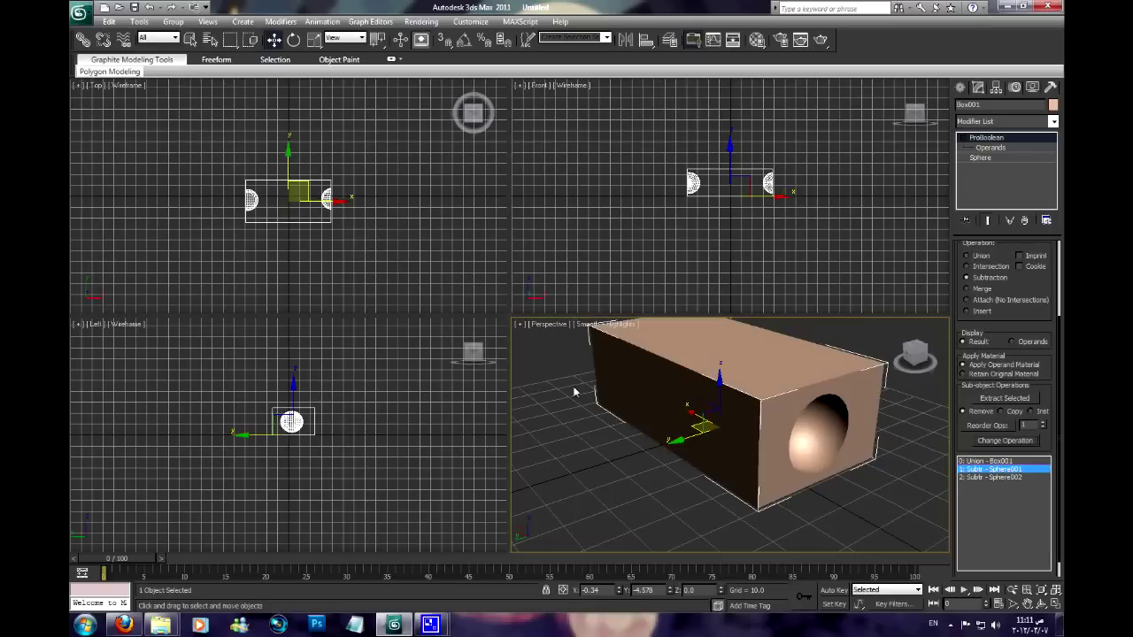
{"action": "middle_click_drag", "start_coordinate": [584, 386], "coordinate": [717, 389], "text": "alt"}
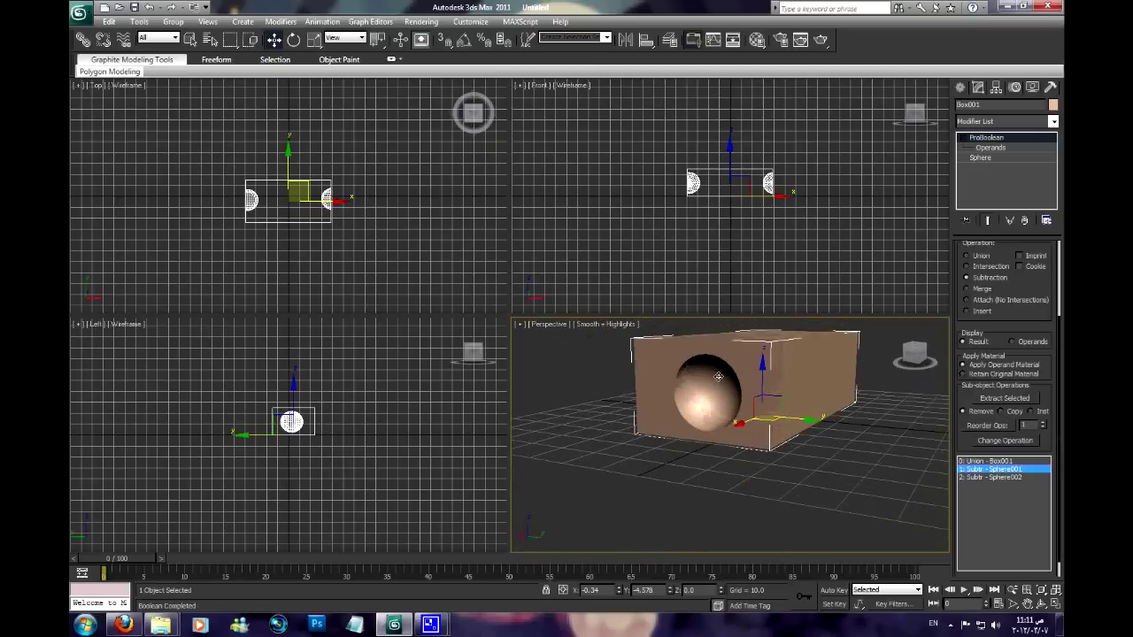
Undo, then set Sphere001 to Subtraction so both spheres hollow the box's ends.
{"action": "key", "text": "ctrl+z"}
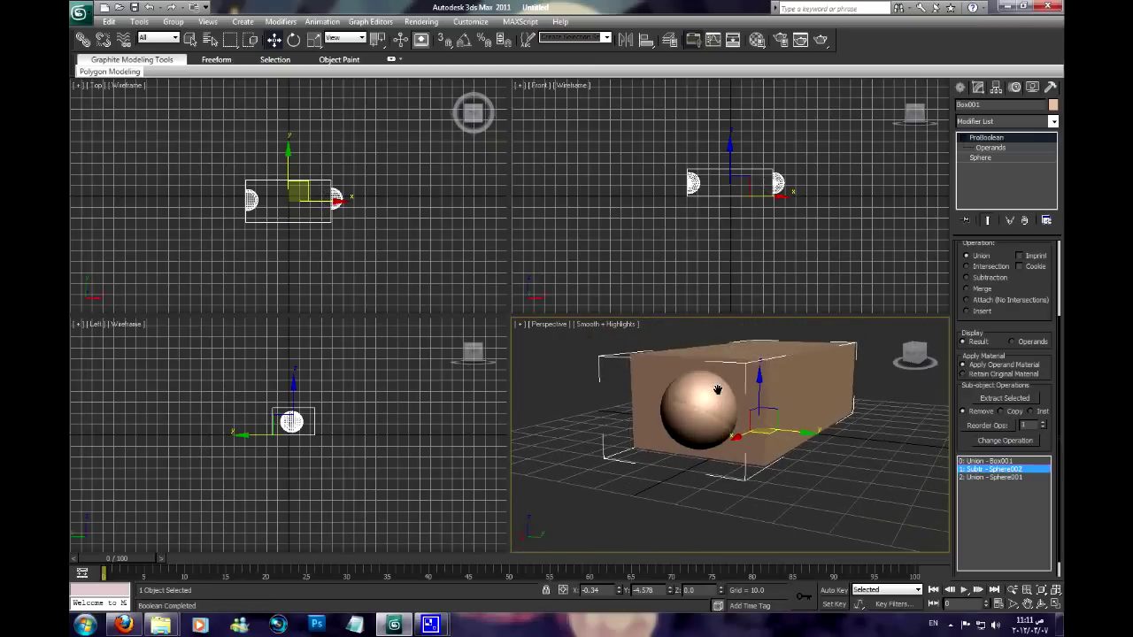
{"action": "left_click", "coordinate": [987, 477]}
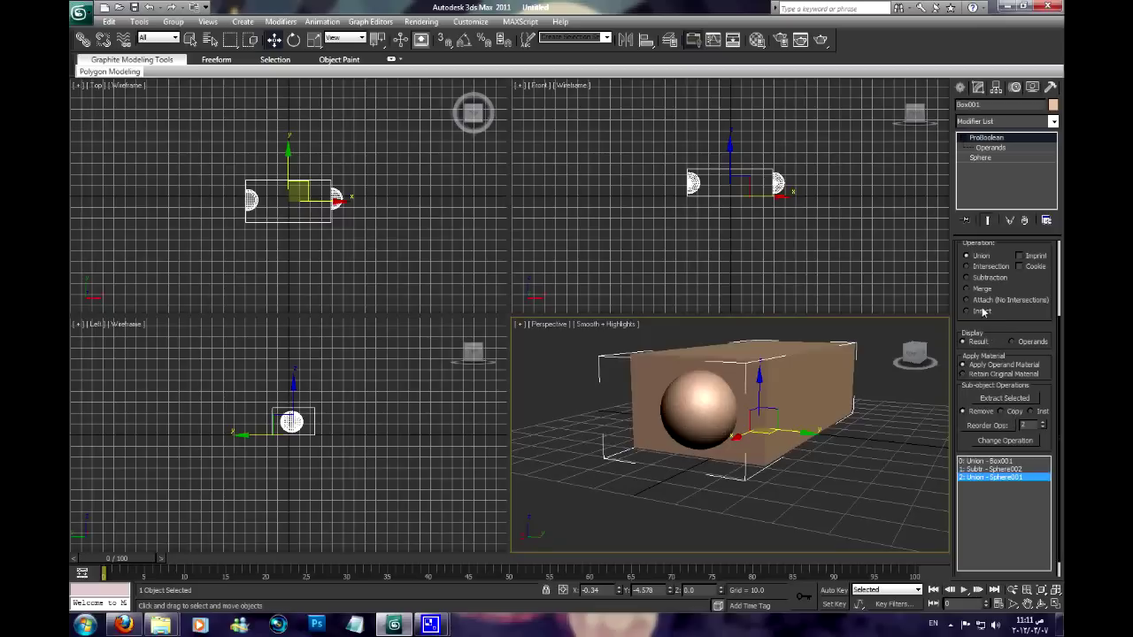
{"action": "left_click", "coordinate": [979, 280]}
{"action": "left_click", "coordinate": [996, 445]}
{"action": "middle_click_drag", "start_coordinate": [779, 416], "coordinate": [718, 389], "text": "alt"}
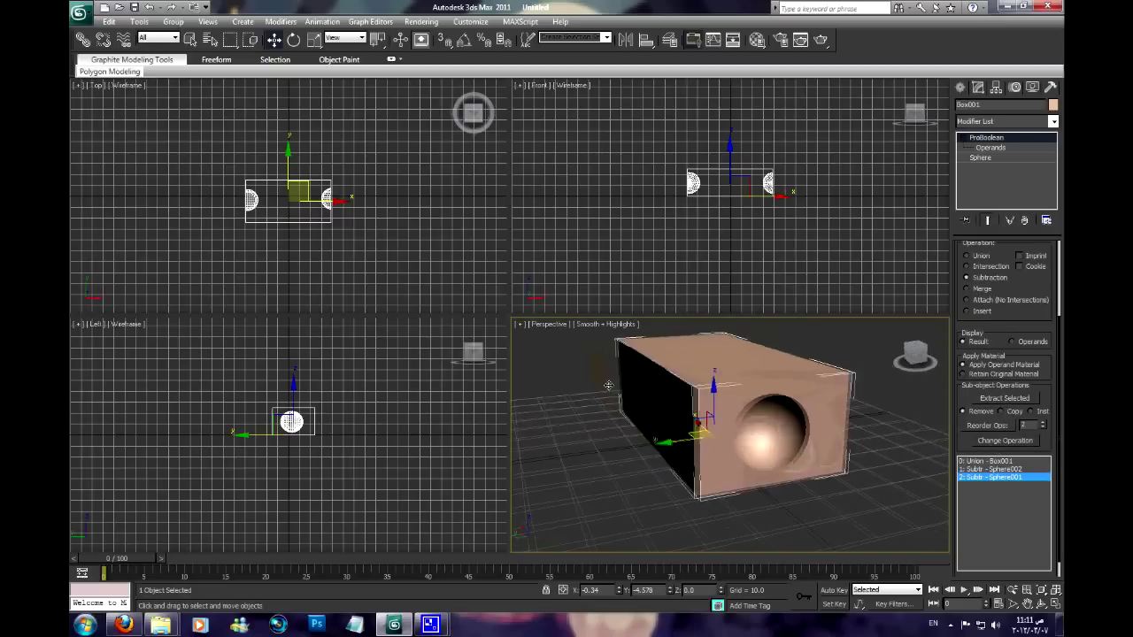
{"action": "scroll", "coordinate": [969, 416], "scroll_direction": "down", "scroll_amount": 1}
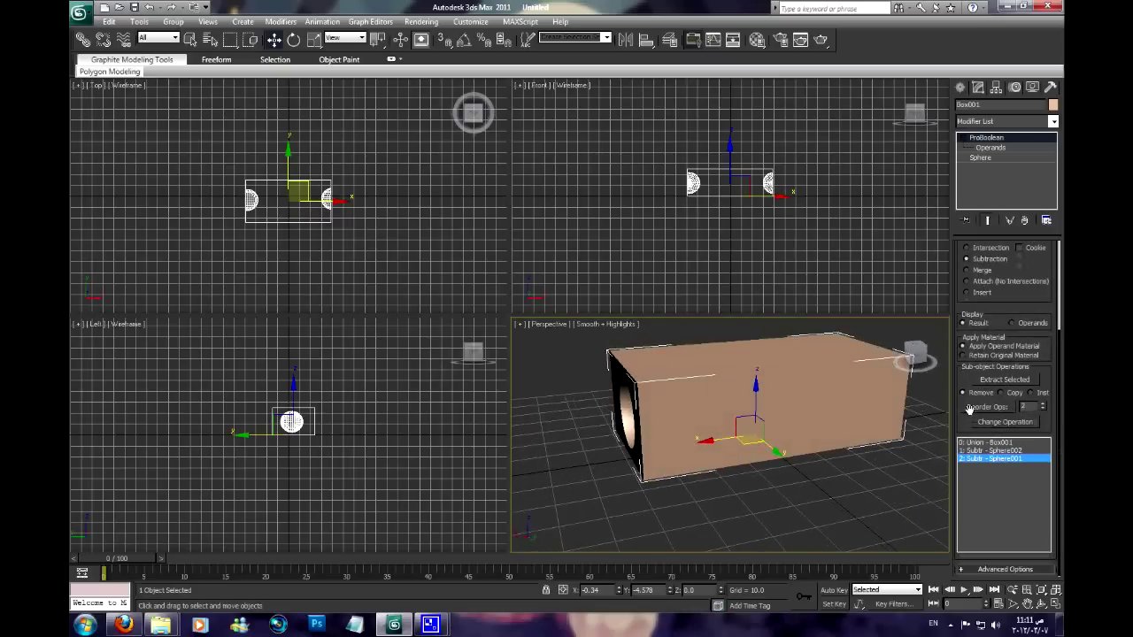
{"action": "key", "text": "shift+z"}
{"action": "key", "text": "shift+z"}
{"action": "key", "text": "shift+z"}
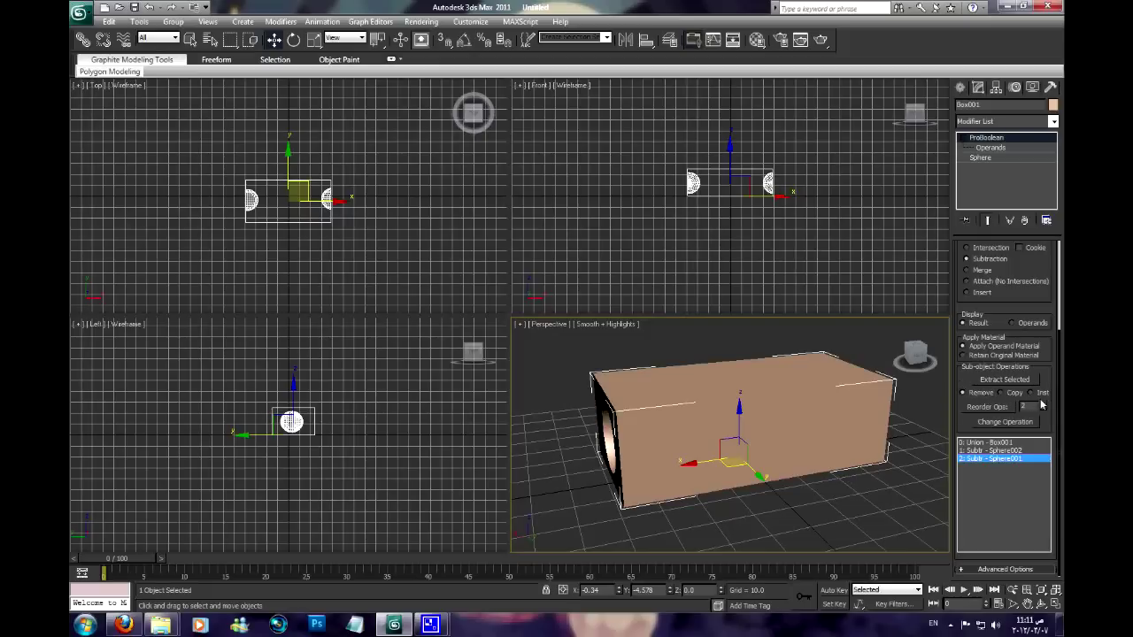
{"action": "left_click", "coordinate": [994, 382]}
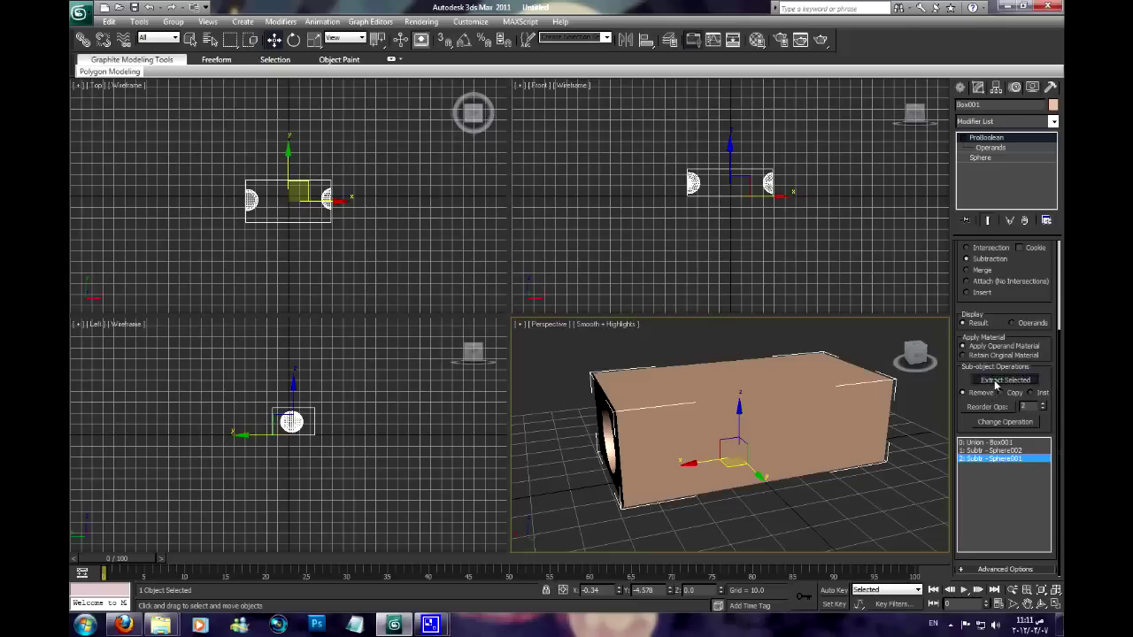
Move the extracted sphere out along X, then undo the move.
{"action": "middle_click_drag", "start_coordinate": [753, 425], "coordinate": [685, 416], "text": "alt"}
{"action": "left_click", "coordinate": [686, 416]}
{"action": "left_click_drag", "start_coordinate": [686, 416], "coordinate": [571, 421]}
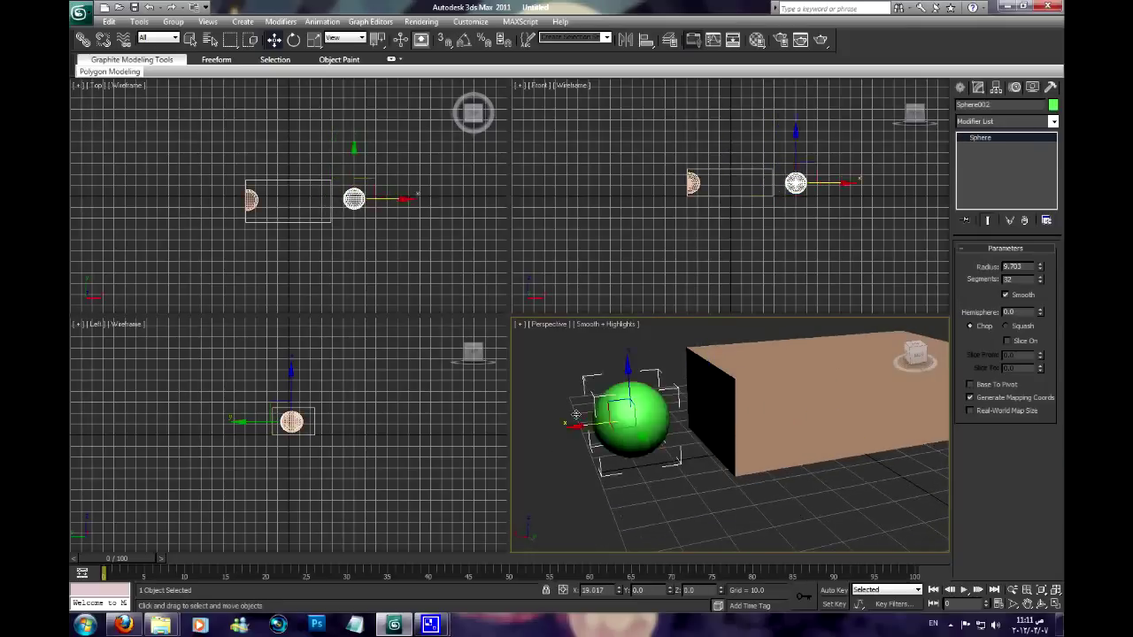
{"action": "mouse_move", "coordinate": [728, 407]}
{"action": "middle_mouse_down", "text": "alt"}
{"action": "mouse_move", "coordinate": [790, 400]}
{"action": "mouse_move", "coordinate": [821, 423]}
{"action": "mouse_move", "coordinate": [748, 422]}
{"action": "mouse_move", "coordinate": [1009, 400]}
{"action": "middle_mouse_up", "text": "alt"}
{"action": "key", "text": "ctrl+z"}
{"action": "key", "text": "ctrl+z"}
{"action": "key", "text": "ctrl+z"}
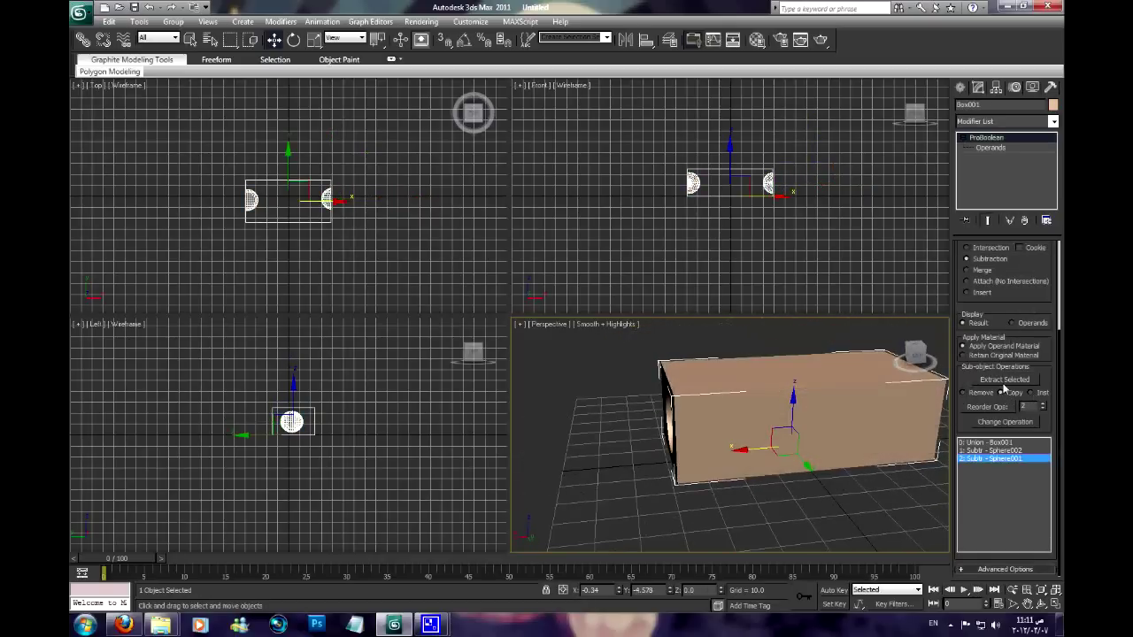
Extract a Copy of the sphere operand and move it out of the box, keeping the hole.
{"action": "left_click", "coordinate": [1004, 379]}
{"action": "left_click", "coordinate": [645, 409]}
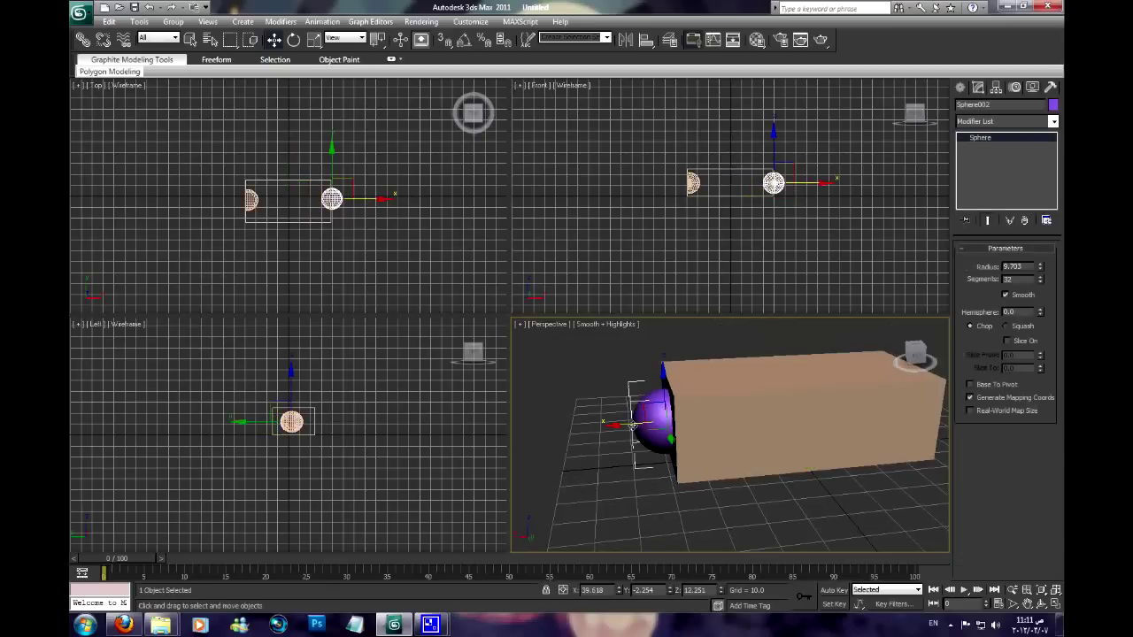
{"action": "left_click_drag", "start_coordinate": [646, 409], "coordinate": [557, 421]}
{"action": "middle_click_drag", "start_coordinate": [557, 420], "coordinate": [814, 389], "text": "alt"}
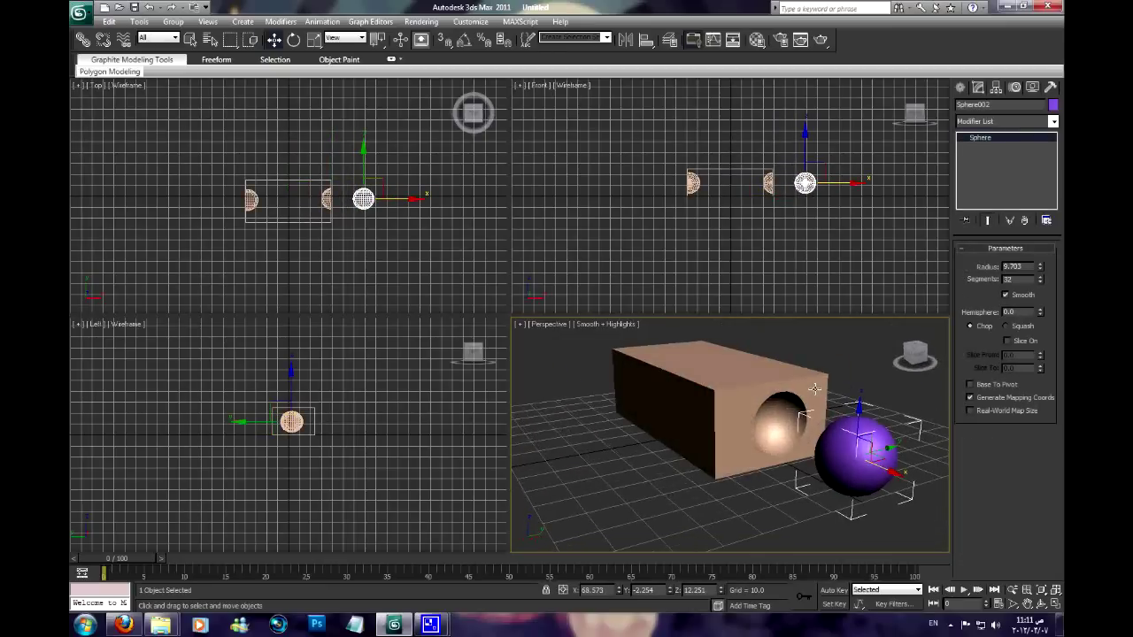
{"action": "left_click", "coordinate": [798, 383]}
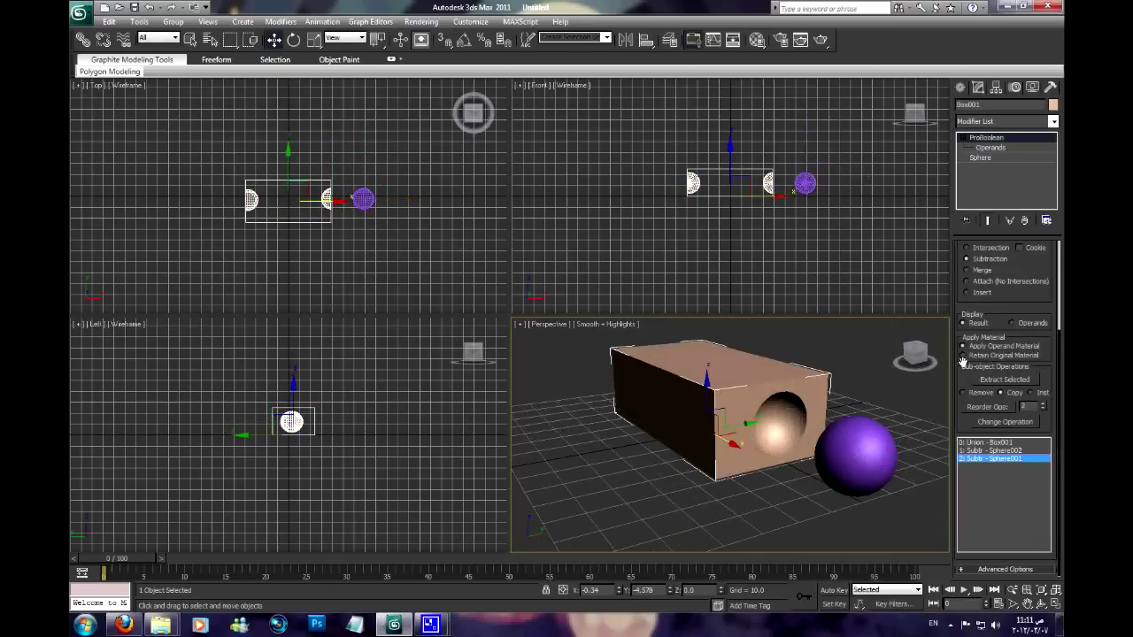
Expand Advanced Options, then delete the box and the extracted sphere.
{"action": "left_click", "coordinate": [962, 570]}
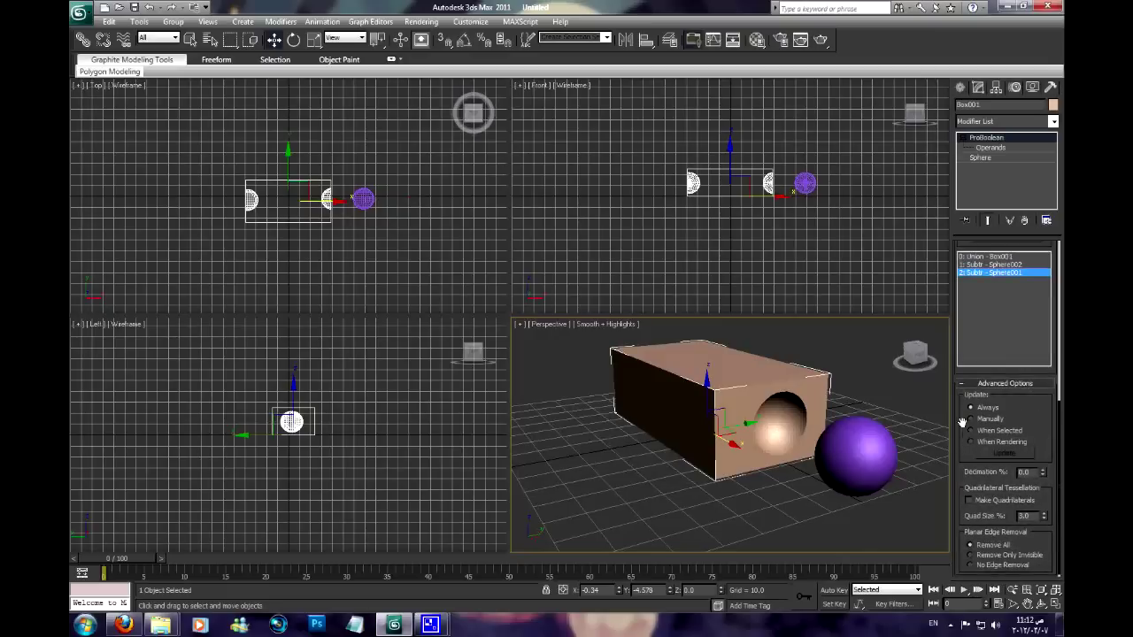
{"action": "scroll", "coordinate": [963, 407], "scroll_direction": "down", "scroll_amount": 1}
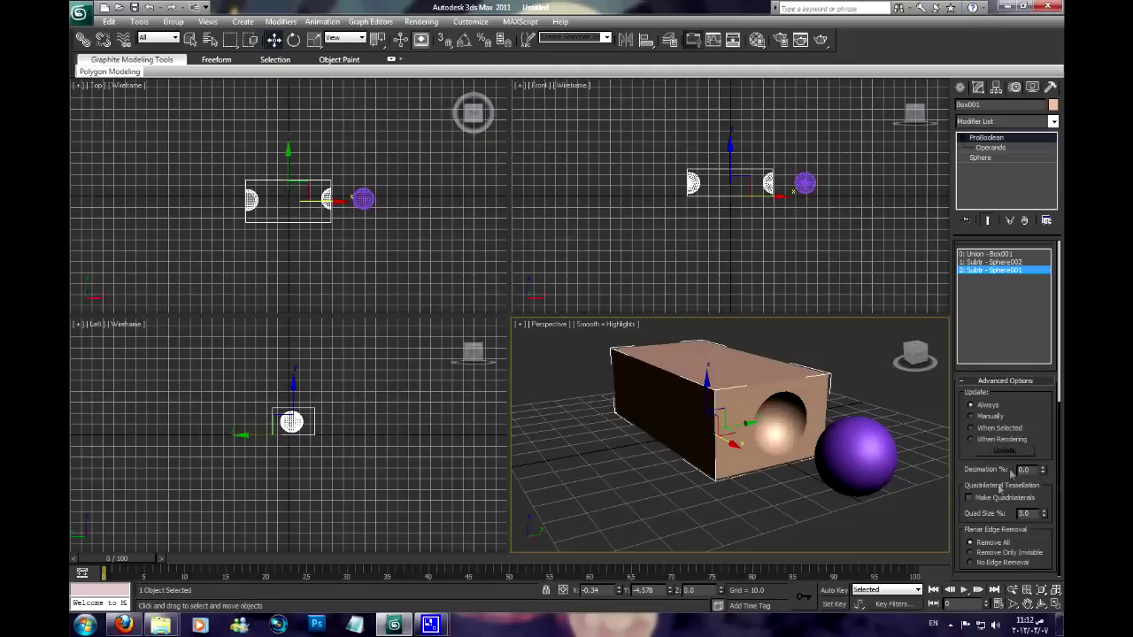
{"action": "scroll", "coordinate": [768, 439], "scroll_direction": "up", "scroll_amount": 2}
{"action": "scroll", "coordinate": [769, 440], "scroll_direction": "down", "scroll_amount": 2}
{"action": "left_click", "coordinate": [769, 440], "text": "ctrl"}
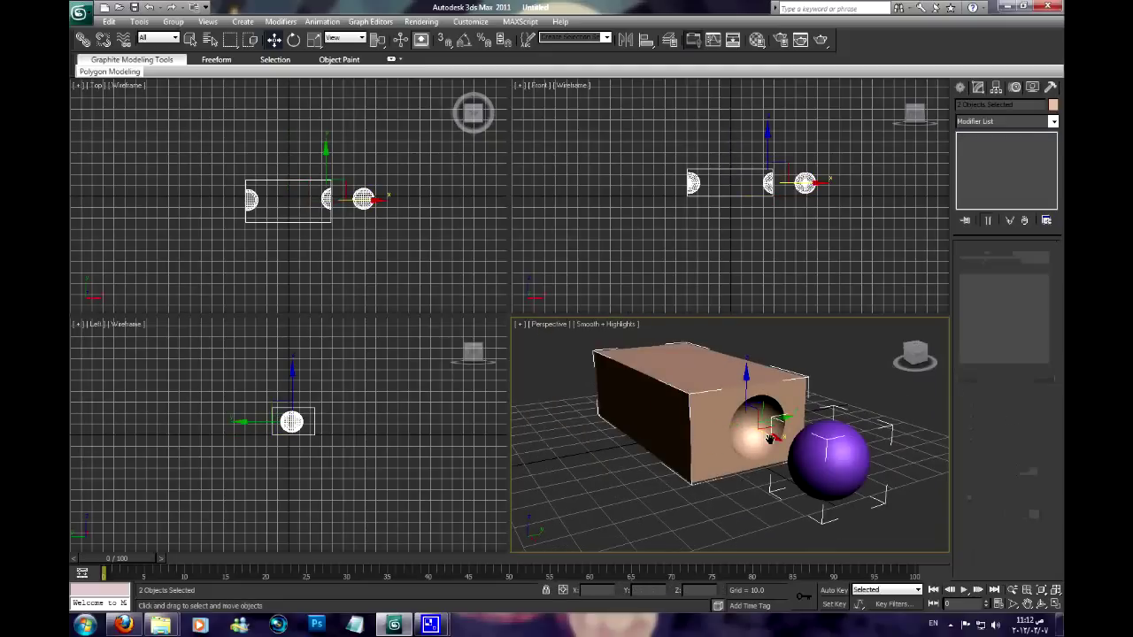
{"action": "key", "text": "Delete"}
Create a large green sphere and move the small cyan sphere to overlap it.
{"action": "left_click", "coordinate": [960, 87]}
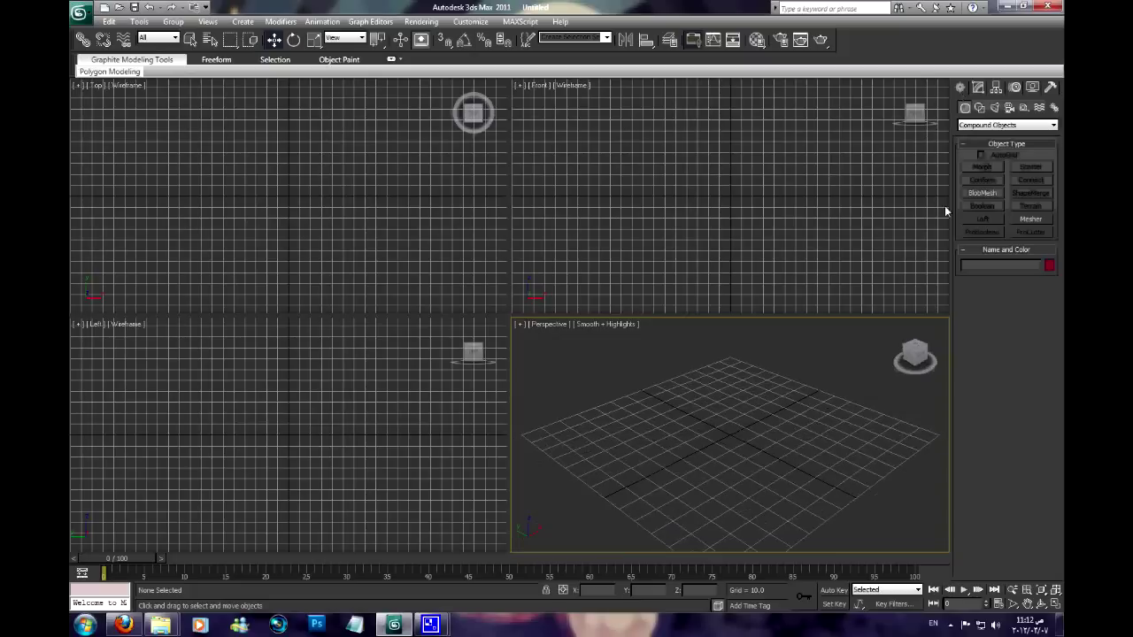
{"action": "left_click", "coordinate": [1006, 125]}
{"action": "left_click", "coordinate": [991, 133]}
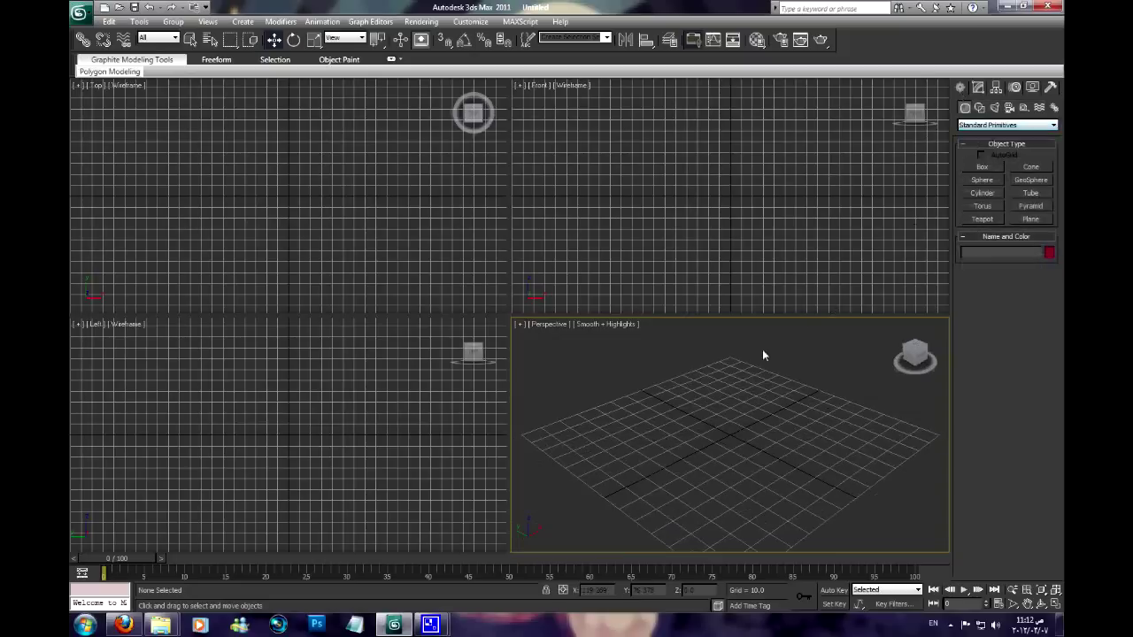
{"action": "left_click", "coordinate": [984, 181]}
{"action": "left_click_drag", "start_coordinate": [693, 422], "coordinate": [777, 522]}
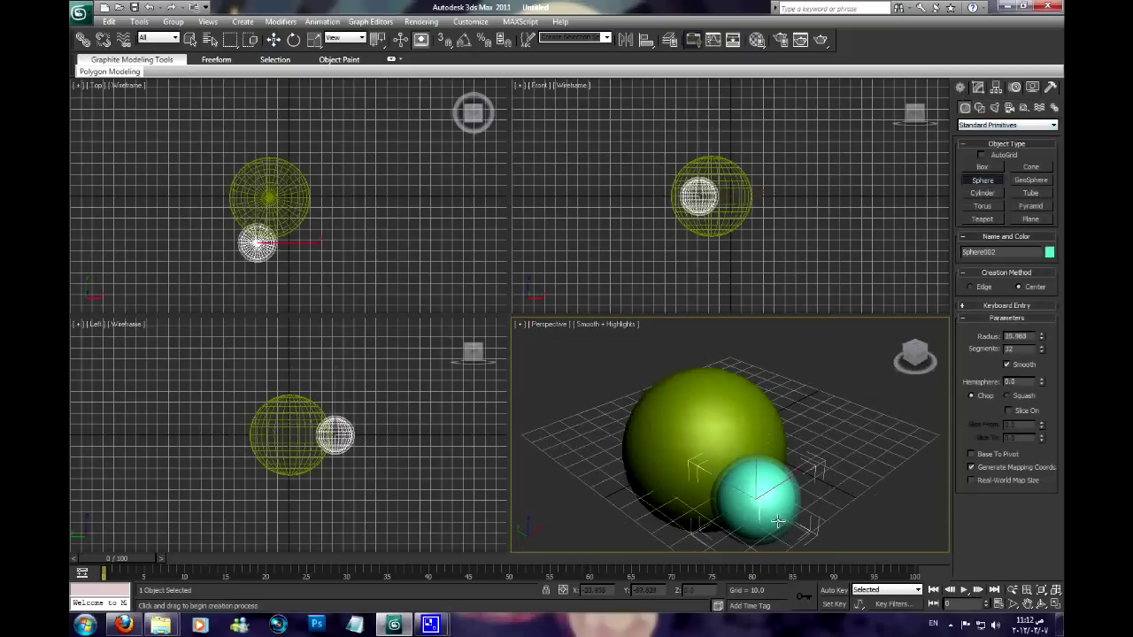
{"action": "left_click", "coordinate": [274, 40]}
{"action": "left_click", "coordinate": [257, 242]}
{"action": "left_click_drag", "start_coordinate": [256, 241], "coordinate": [268, 233]}
Turn the large green sphere into a Compound Objects ProBoolean.
{"action": "middle_click_drag", "start_coordinate": [726, 363], "coordinate": [717, 384], "text": "alt"}
{"action": "left_click", "coordinate": [718, 384]}
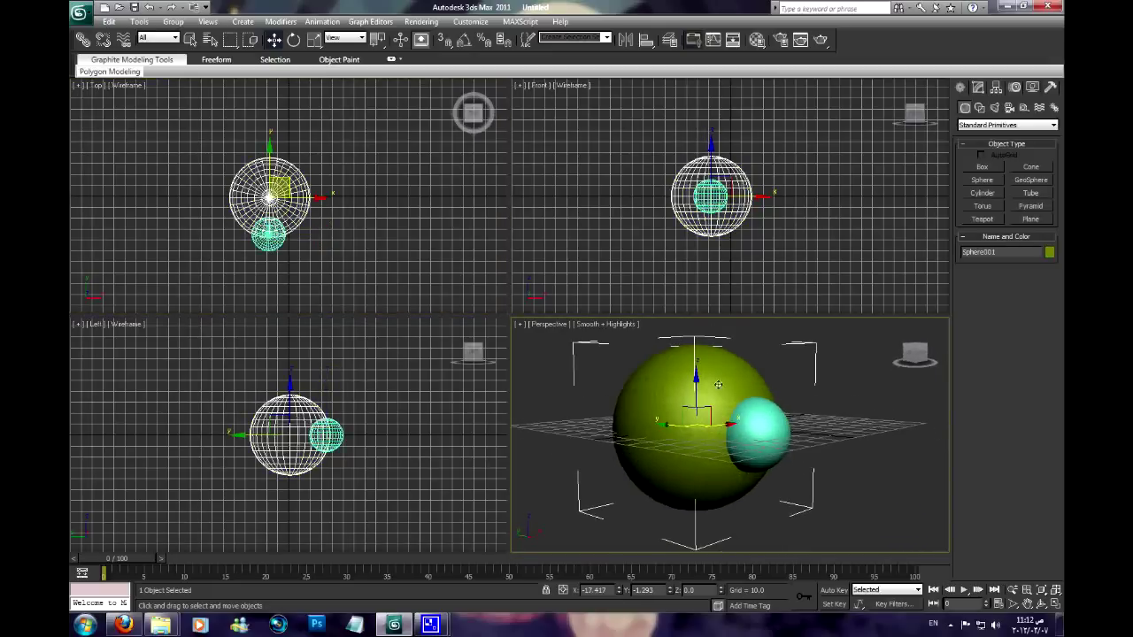
{"action": "left_click", "coordinate": [1018, 127]}
{"action": "left_click", "coordinate": [991, 156]}
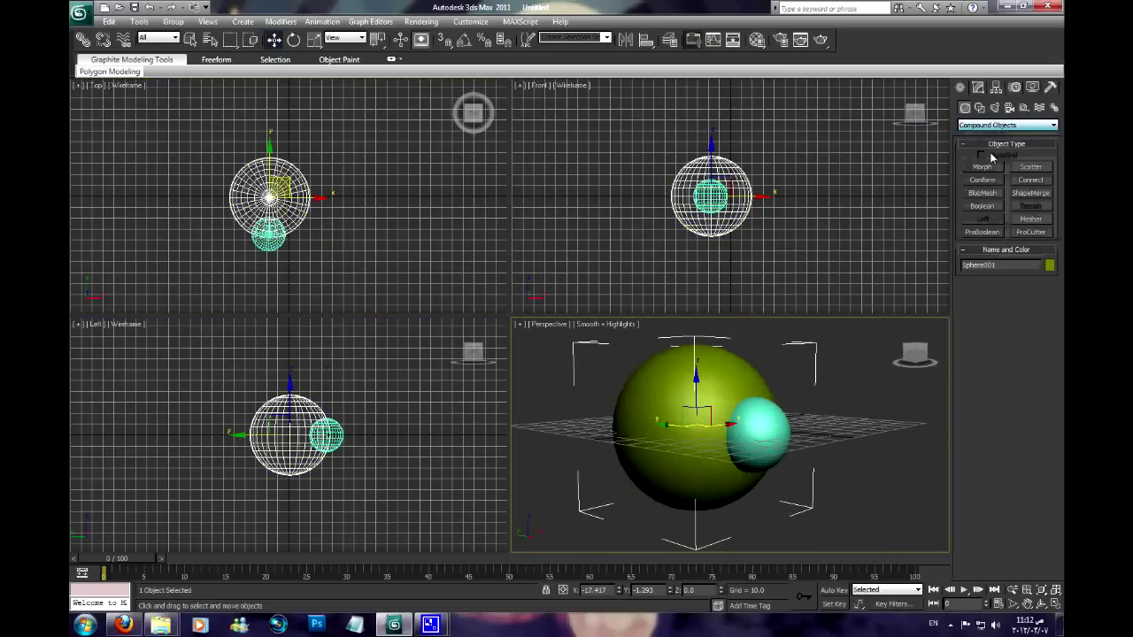
{"action": "left_click", "coordinate": [970, 232]}
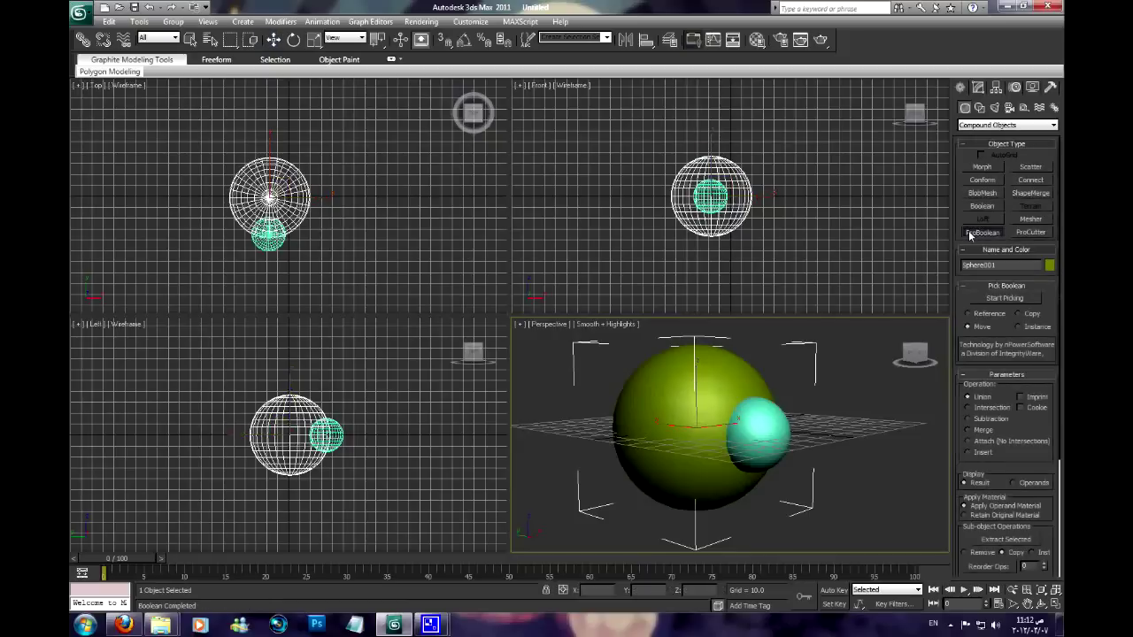
Subtract the cyan sphere from the green sphere, leaving a round hollow.
{"action": "left_click", "coordinate": [1003, 299]}
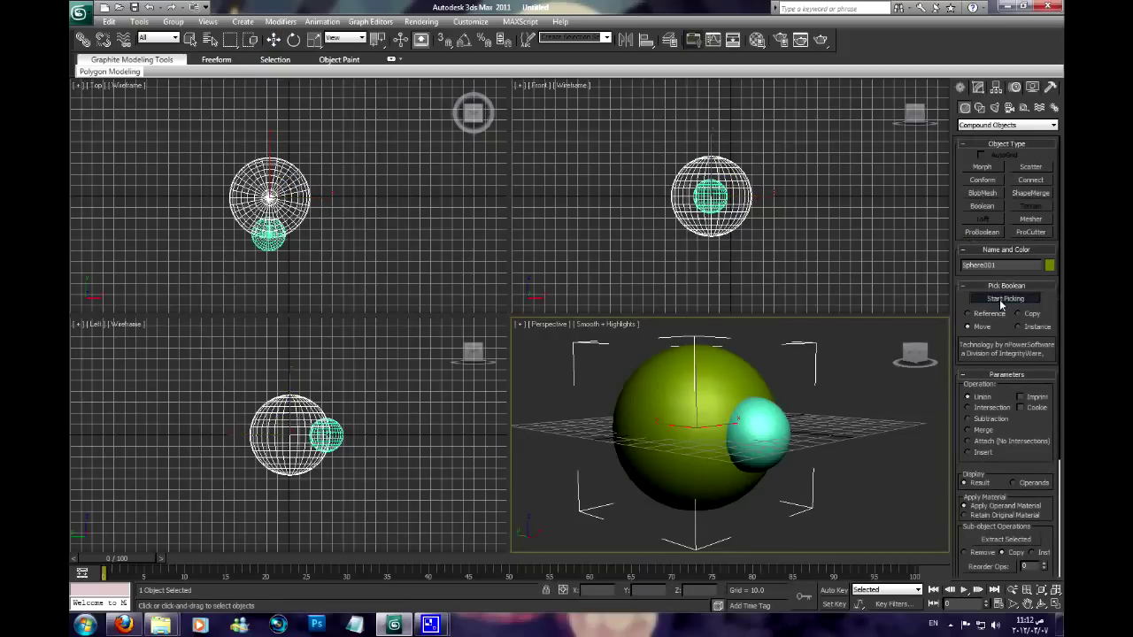
{"action": "left_click", "coordinate": [998, 419]}
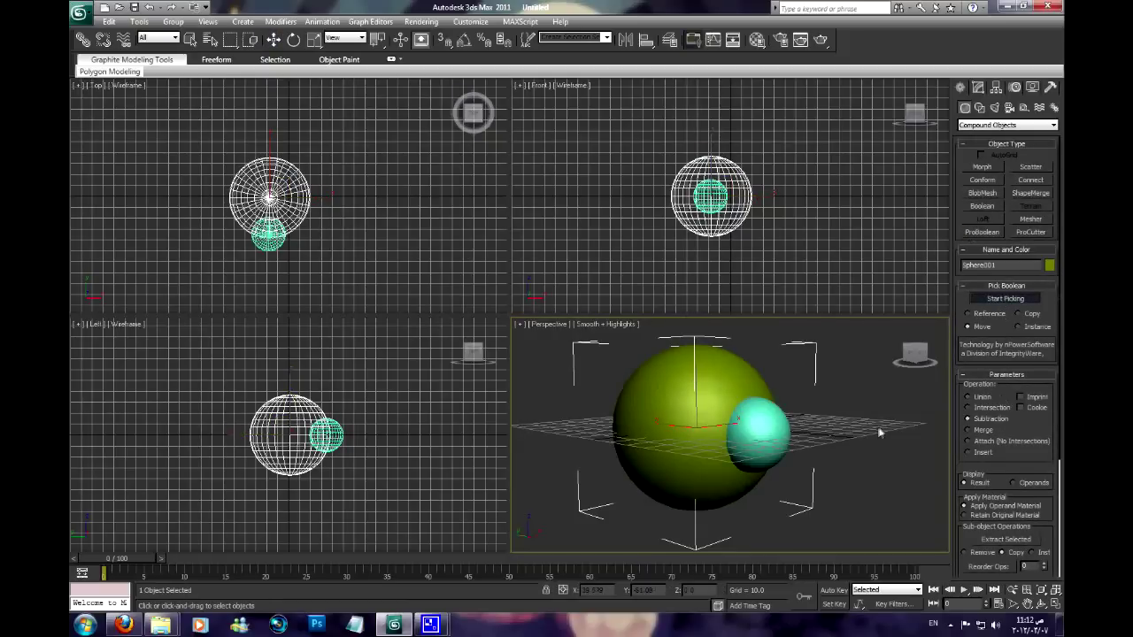
{"action": "left_click", "coordinate": [759, 433]}
{"action": "mouse_move", "coordinate": [759, 434]}
{"action": "middle_mouse_down", "text": "alt"}
{"action": "mouse_move", "coordinate": [736, 381]}
{"action": "mouse_move", "coordinate": [778, 378]}
{"action": "middle_mouse_up", "text": "alt"}
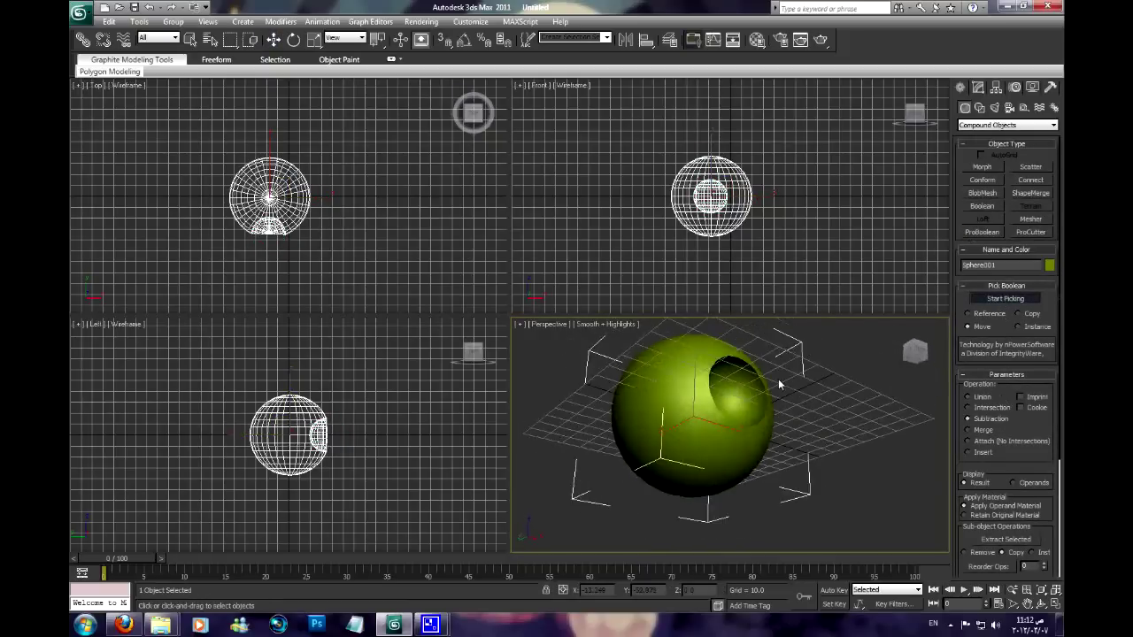
{"action": "scroll", "coordinate": [972, 457], "scroll_direction": "down", "scroll_amount": 5}
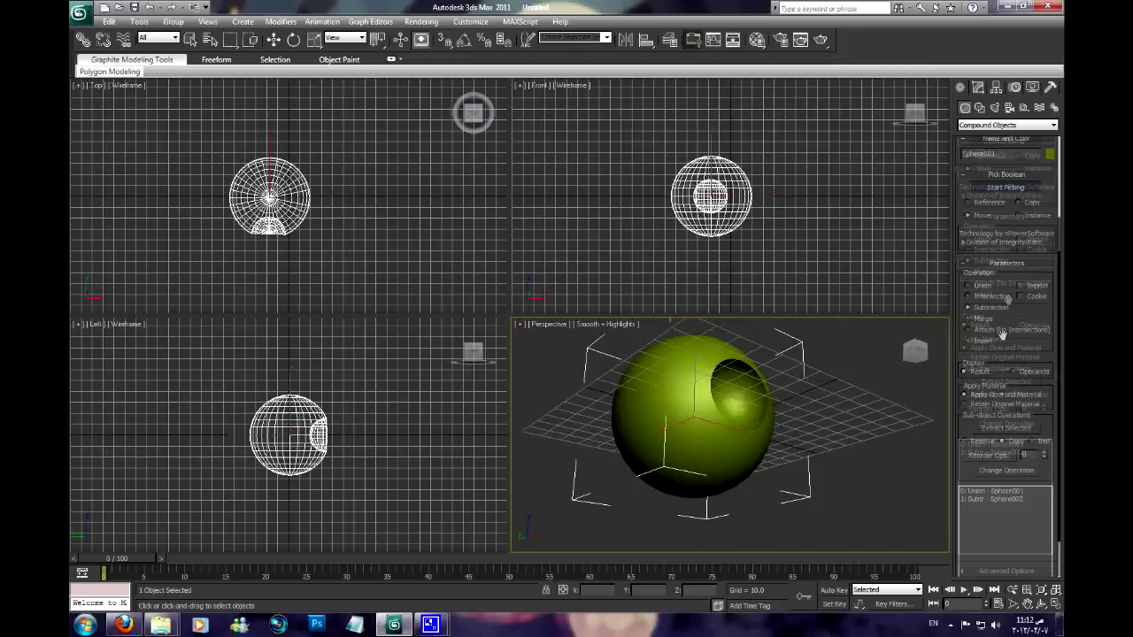
In Advanced Options, raise Decimation % to about 9 then 30, checking edges with F4.
{"action": "left_click", "coordinate": [964, 570]}
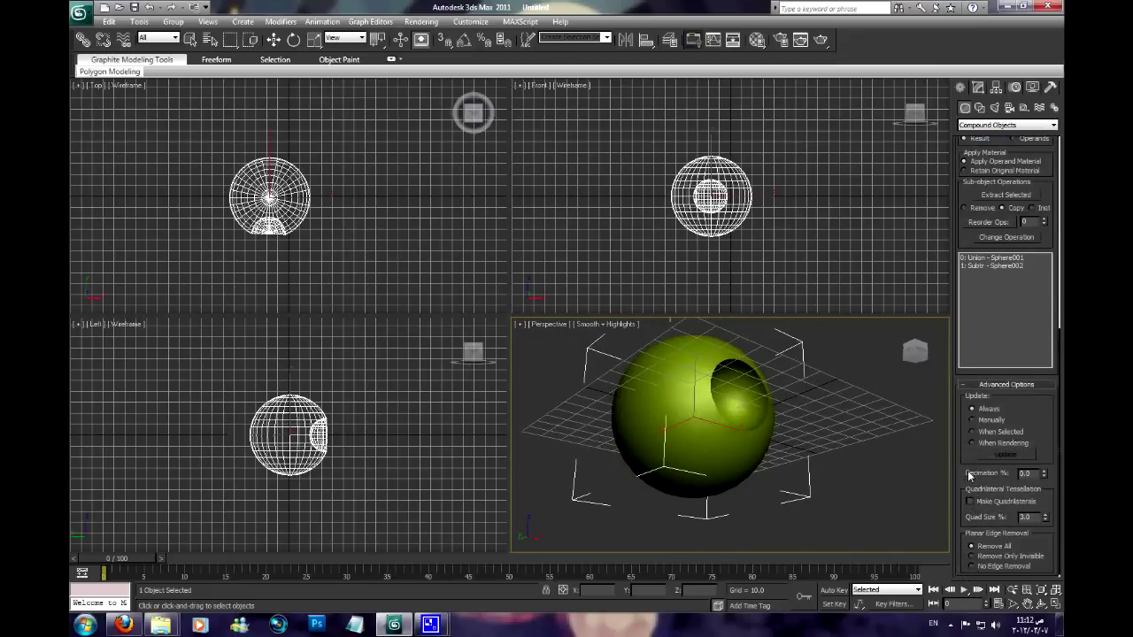
{"action": "scroll", "coordinate": [791, 430], "scroll_direction": "up", "scroll_amount": 3}
{"action": "mouse_move", "coordinate": [791, 430]}
{"action": "middle_mouse_down"}
{"action": "mouse_move", "coordinate": [804, 431]}
{"action": "mouse_move", "coordinate": [753, 443]}
{"action": "middle_mouse_up"}
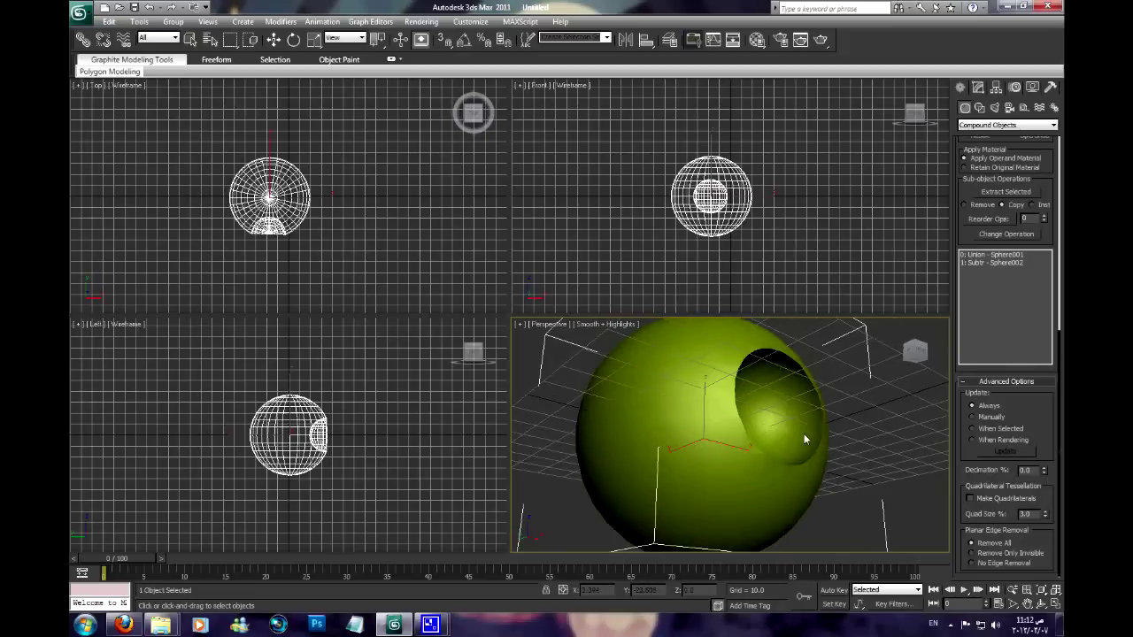
{"action": "left_click_drag", "start_coordinate": [1044, 474], "coordinate": [1041, 466]}
{"action": "key", "text": "F4"}
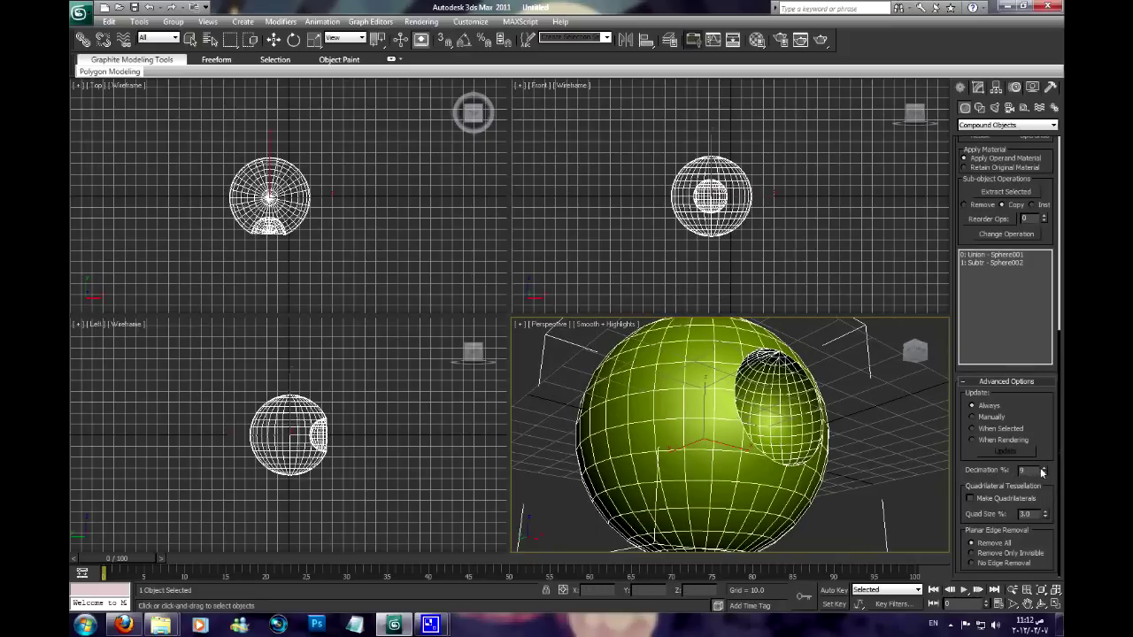
{"action": "left_click_drag", "start_coordinate": [1045, 472], "coordinate": [1045, 458]}
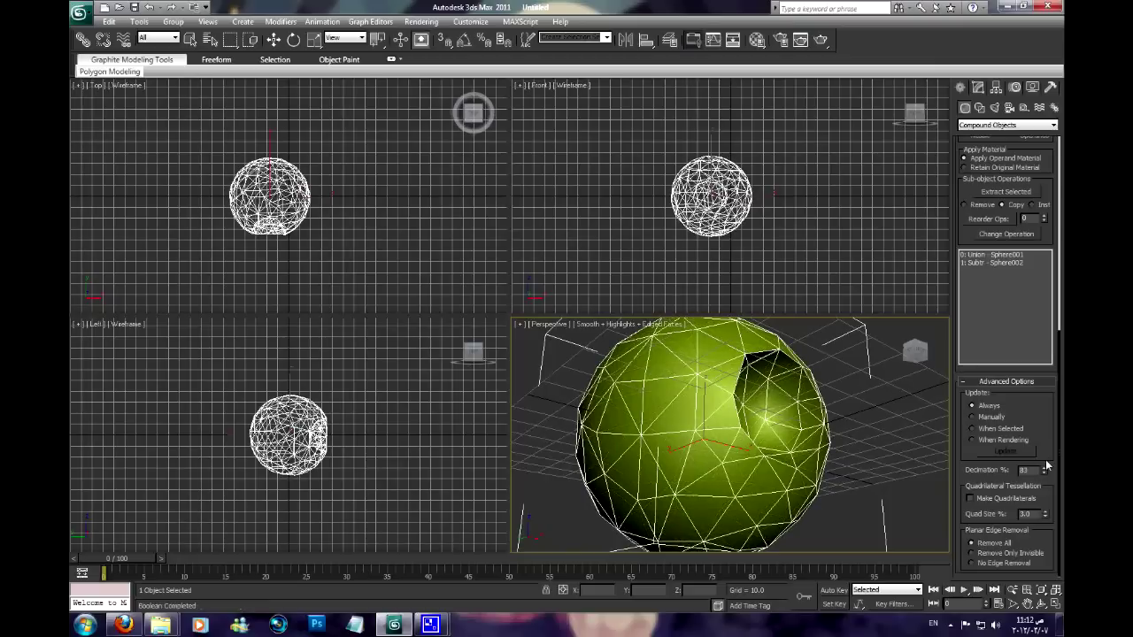
{"action": "key", "text": "F4"}
Push Decimation % to 99 and 100, then settle it at 88 percent.
{"action": "mouse_move", "coordinate": [788, 455]}
{"action": "middle_mouse_down", "text": "alt"}
{"action": "mouse_move", "coordinate": [715, 455]}
{"action": "mouse_move", "coordinate": [933, 469]}
{"action": "middle_mouse_up", "text": "alt"}
{"action": "mouse_move", "coordinate": [1044, 474]}
{"action": "left_mouse_down"}
{"action": "mouse_move", "coordinate": [1042, 457]}
{"action": "mouse_move", "coordinate": [1045, 471]}
{"action": "left_mouse_up"}
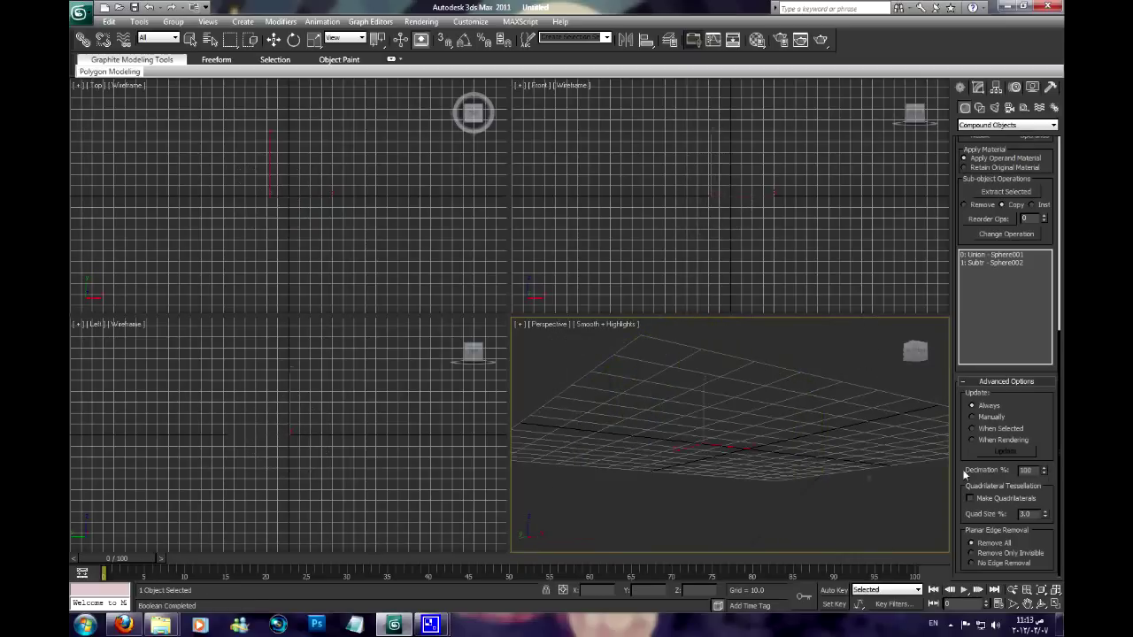
{"action": "middle_click_drag", "start_coordinate": [760, 472], "coordinate": [833, 509], "text": "alt"}
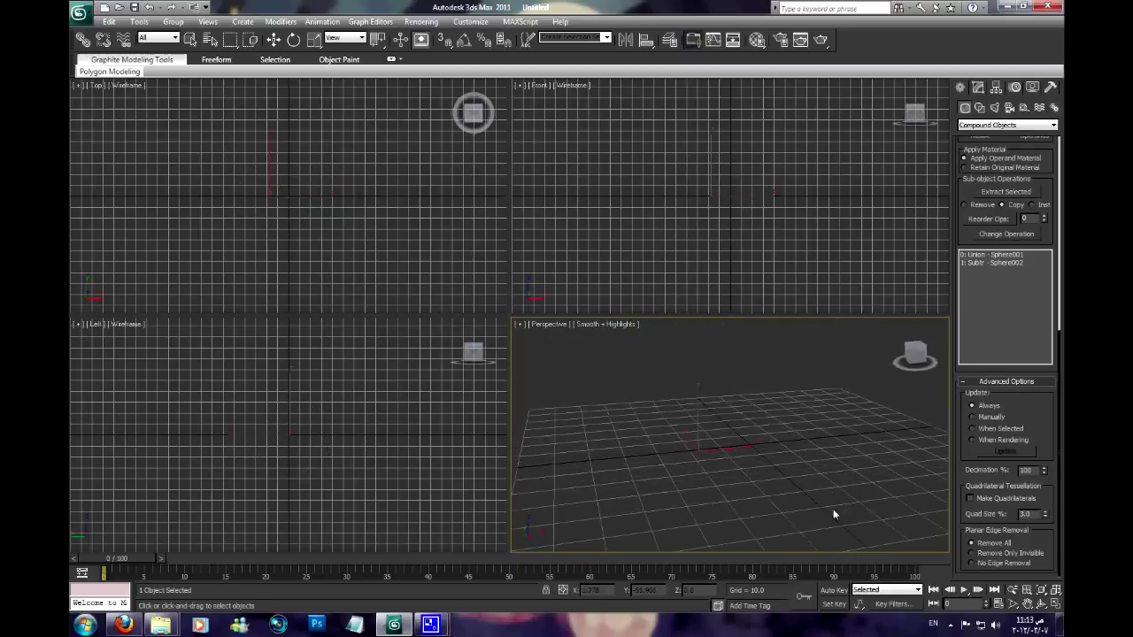
{"action": "left_click", "coordinate": [1044, 474]}
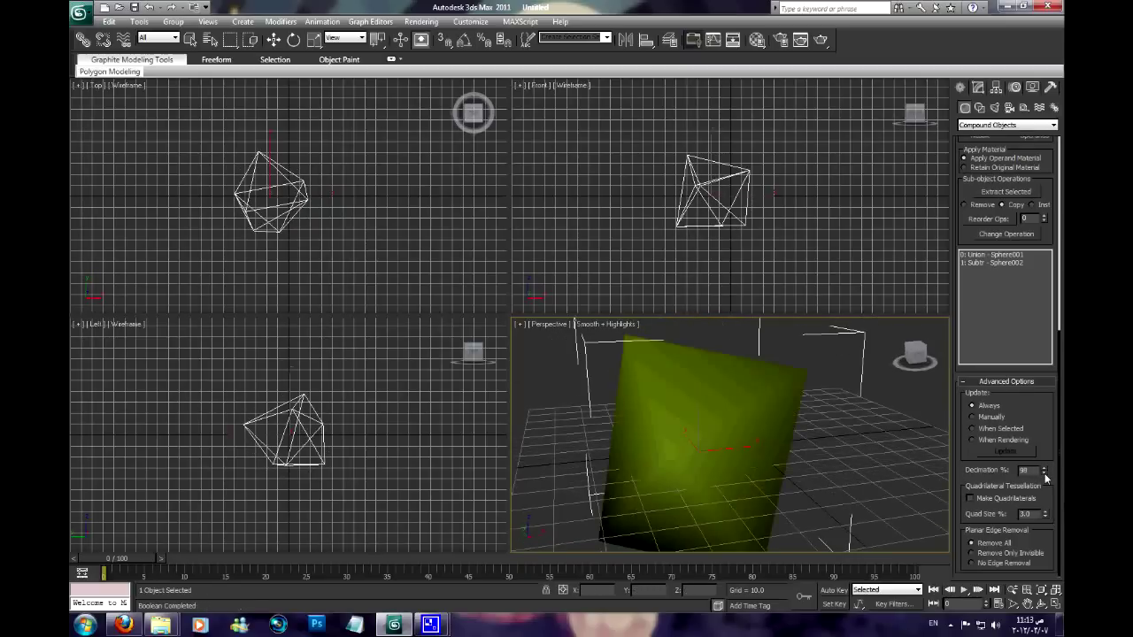
{"action": "left_click_drag", "start_coordinate": [1044, 473], "coordinate": [967, 473]}
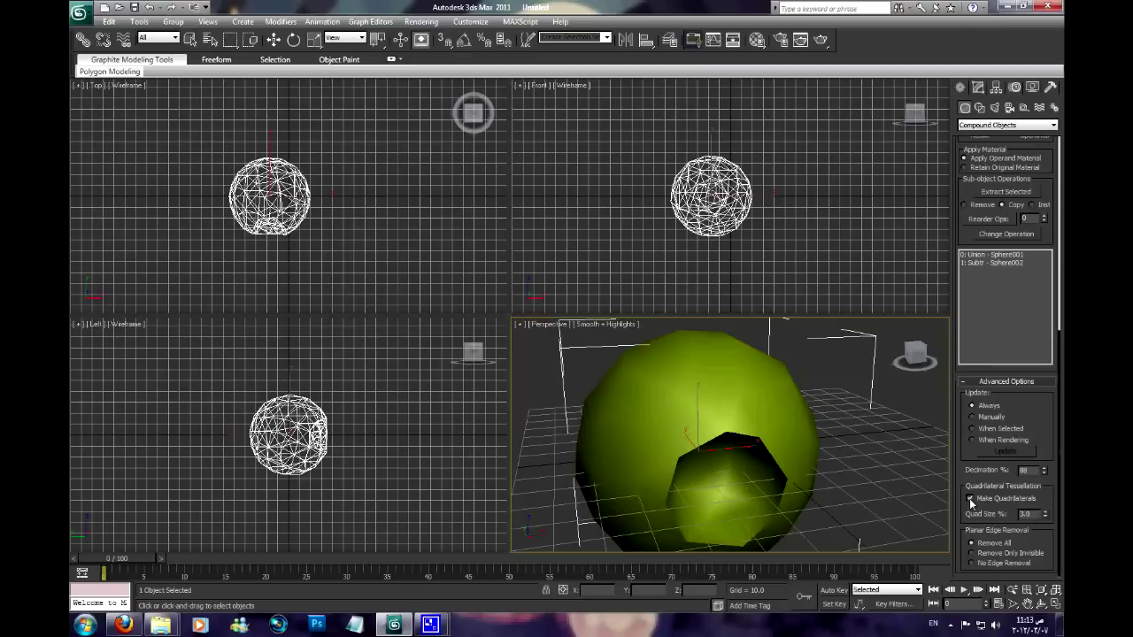
Switch the ProBoolean mesh to quadrilaterals, reset decimation to 0, and show edged faces.
{"action": "left_click", "coordinate": [970, 499]}
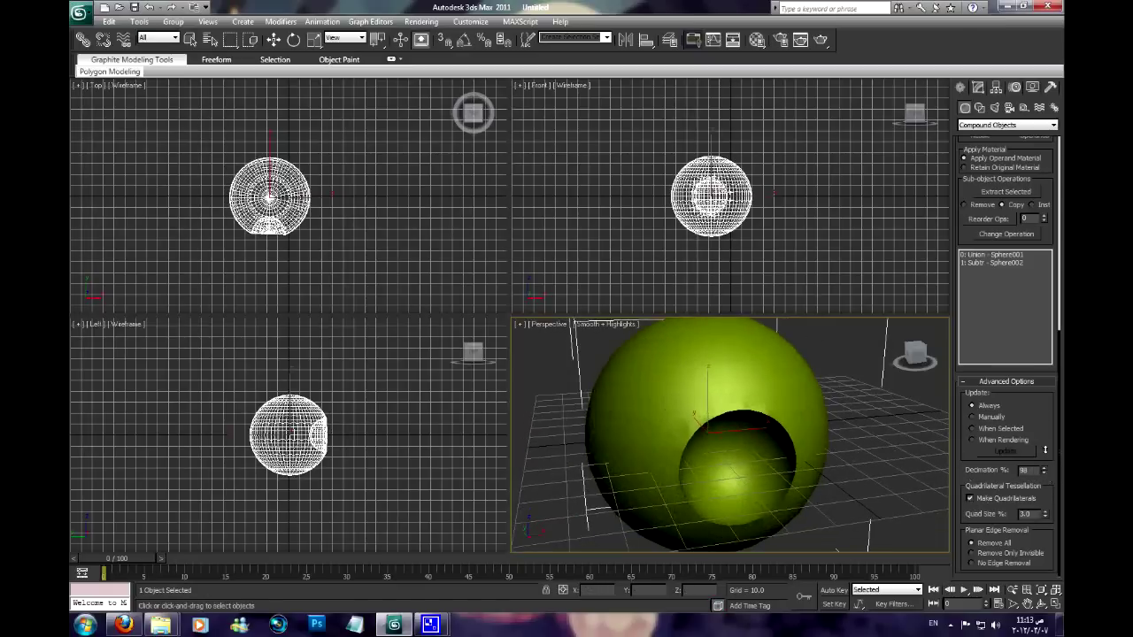
{"action": "right_click", "coordinate": [1043, 471]}
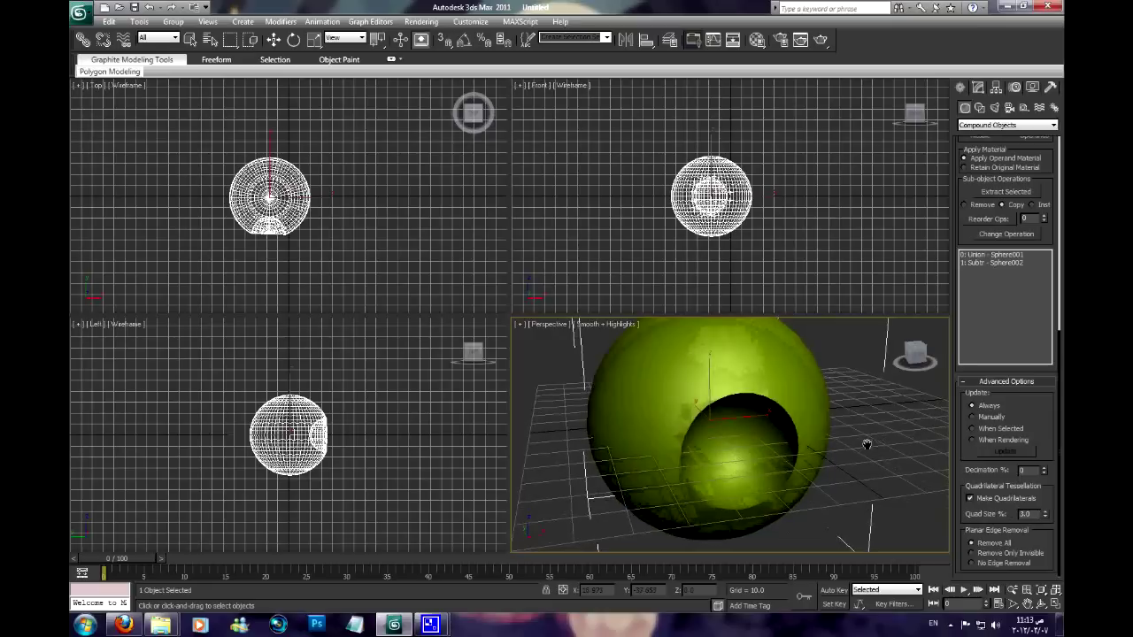
{"action": "key", "text": "F4"}
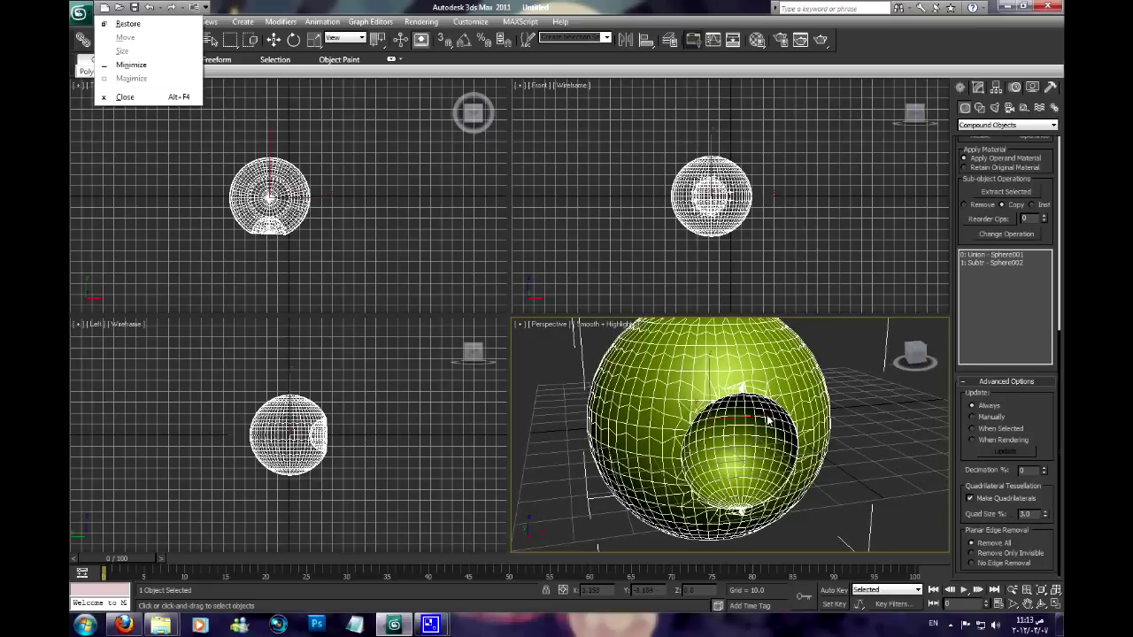
{"action": "middle_click_drag", "start_coordinate": [786, 440], "coordinate": [794, 400], "text": "alt"}
{"action": "scroll", "coordinate": [789, 416], "scroll_direction": "up", "scroll_amount": 2}
{"action": "scroll", "coordinate": [784, 437], "scroll_direction": "up", "scroll_amount": 3}
{"action": "scroll", "coordinate": [791, 435], "scroll_direction": "up", "scroll_amount": 3}
{"action": "scroll", "coordinate": [748, 443], "scroll_direction": "down", "scroll_amount": 4}
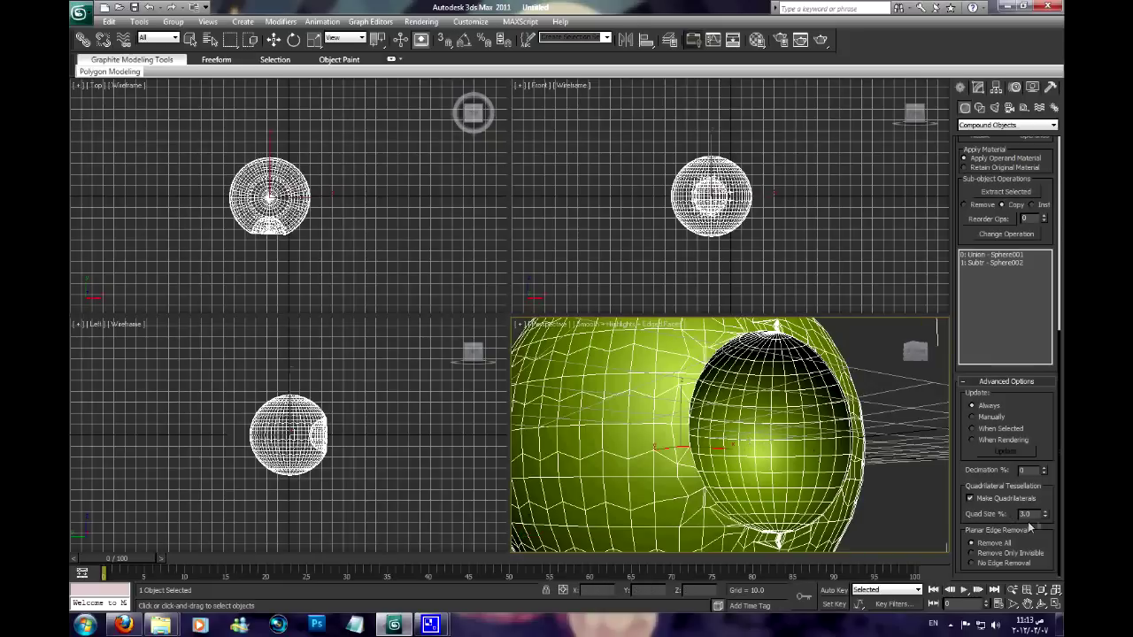
Try quad sizes 5.5 and 10.0, then settle on a quad size of 3.8.
{"action": "left_click_drag", "start_coordinate": [1047, 514], "coordinate": [1046, 496]}
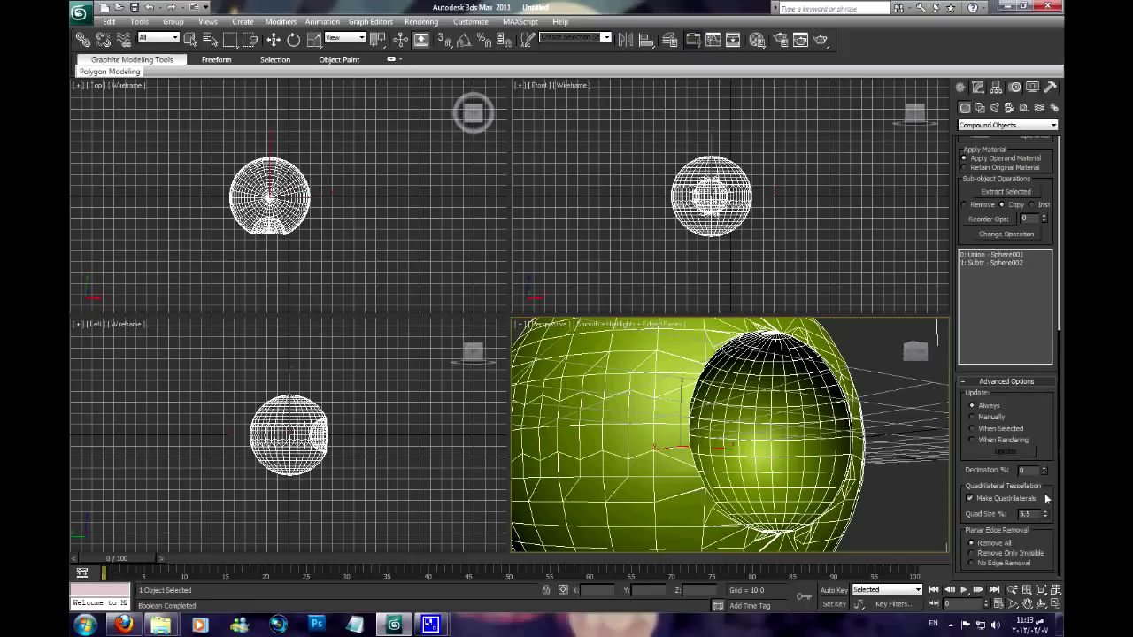
{"action": "left_click_drag", "start_coordinate": [1047, 516], "coordinate": [1047, 487]}
{"action": "mouse_move", "coordinate": [778, 442]}
{"action": "middle_mouse_down", "text": "alt"}
{"action": "mouse_move", "coordinate": [808, 456]}
{"action": "mouse_move", "coordinate": [797, 495]}
{"action": "middle_mouse_up", "text": "alt"}
{"action": "scroll", "coordinate": [880, 467], "scroll_direction": "up", "scroll_amount": 4}
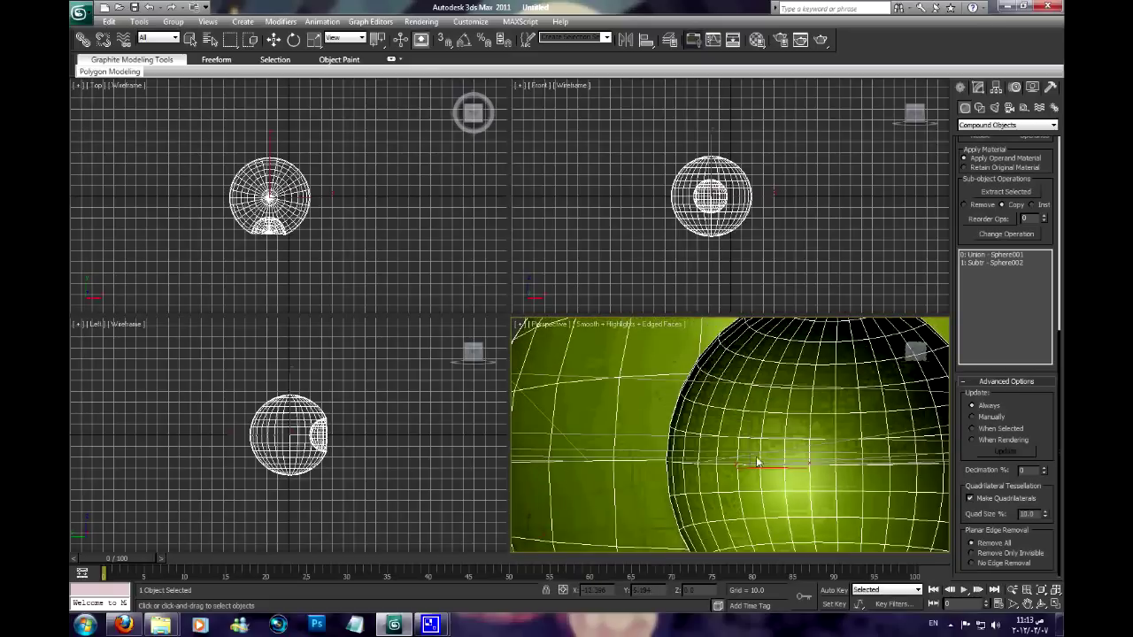
{"action": "left_click_drag", "start_coordinate": [1046, 517], "coordinate": [1048, 530]}
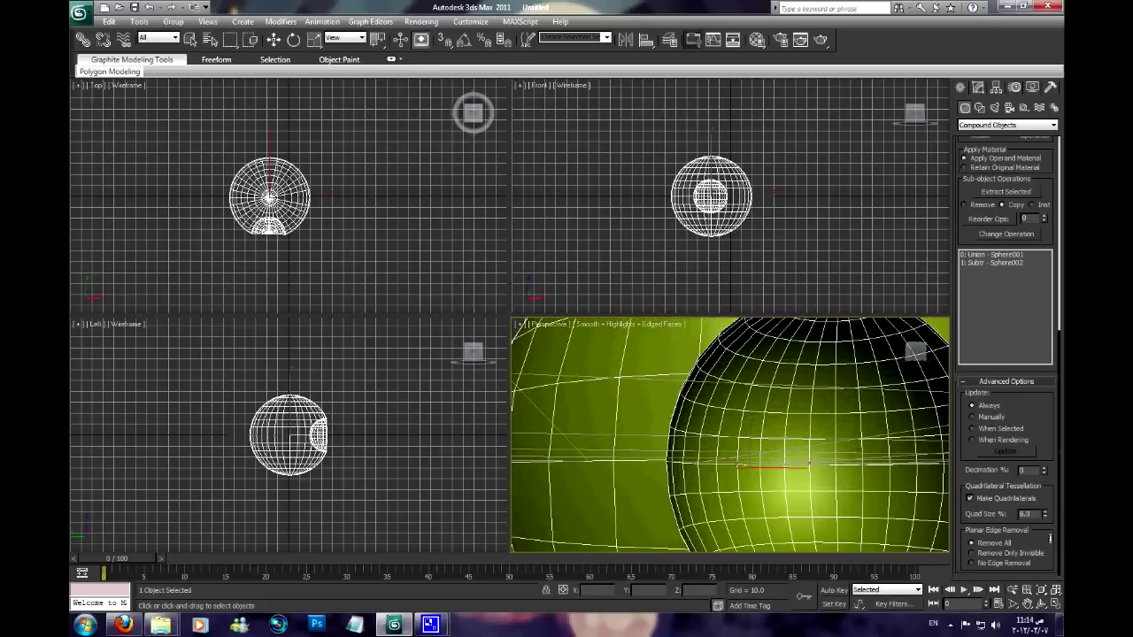
Orbit and zoom around the sphere to inspect the quad mesh around its hole.
{"action": "mouse_move", "coordinate": [784, 425]}
{"action": "middle_mouse_down", "text": "alt"}
{"action": "mouse_move", "coordinate": [773, 427]}
{"action": "mouse_move", "coordinate": [805, 442]}
{"action": "middle_mouse_up", "text": "alt"}
{"action": "scroll", "coordinate": [774, 428], "scroll_direction": "up", "scroll_amount": 3}
{"action": "scroll", "coordinate": [805, 443], "scroll_direction": "down", "scroll_amount": 3}
{"action": "scroll", "coordinate": [762, 437], "scroll_direction": "down", "scroll_amount": 2}
{"action": "scroll", "coordinate": [692, 421], "scroll_direction": "down", "scroll_amount": 2}
{"action": "scroll", "coordinate": [691, 422], "scroll_direction": "up", "scroll_amount": 3}
{"action": "middle_click_drag", "start_coordinate": [691, 421], "coordinate": [741, 400], "text": "alt"}
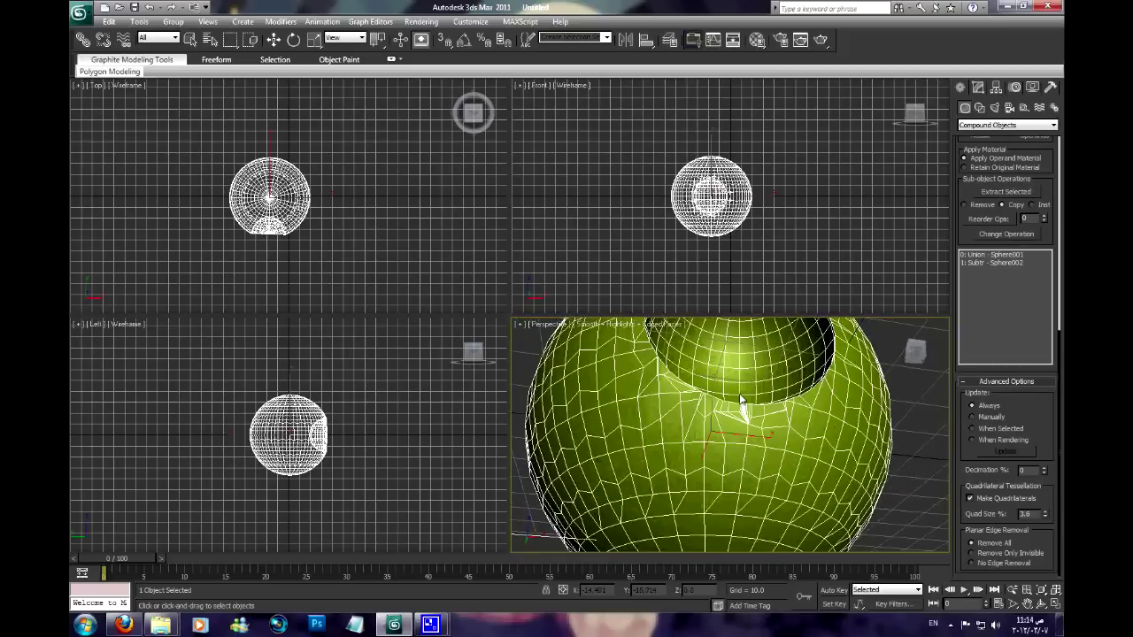
{"action": "scroll", "coordinate": [741, 400], "scroll_direction": "down", "scroll_amount": 3}
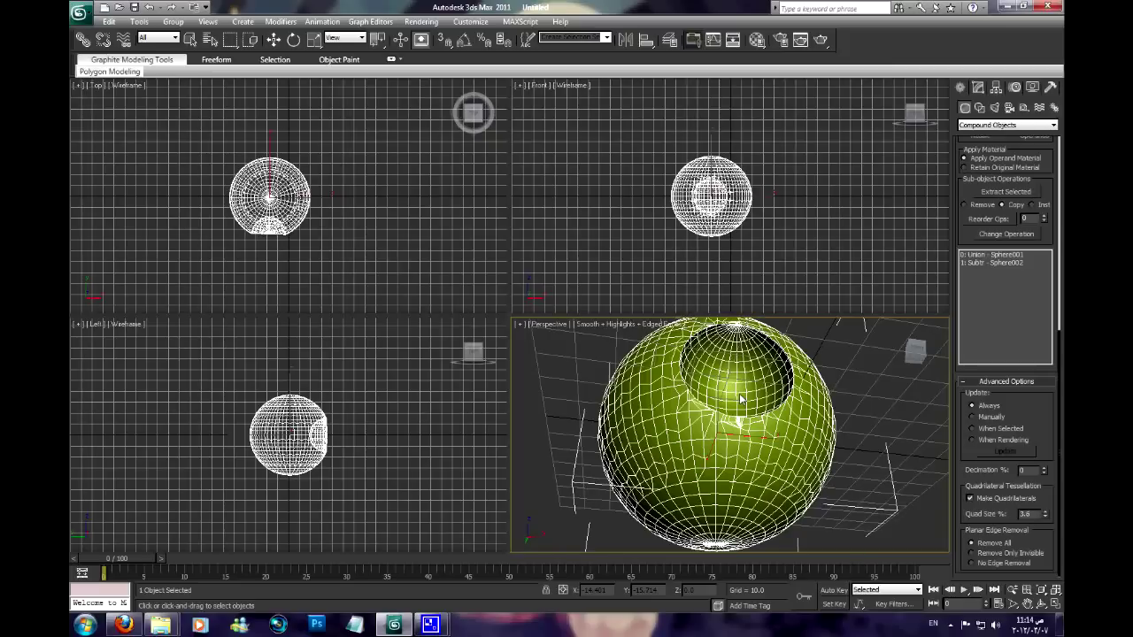
{"action": "scroll", "coordinate": [751, 423], "scroll_direction": "up", "scroll_amount": 3}
{"action": "scroll", "coordinate": [752, 422], "scroll_direction": "down", "scroll_amount": 4}
{"action": "scroll", "coordinate": [753, 424], "scroll_direction": "up", "scroll_amount": 2}
{"action": "key", "text": "alt+space"}
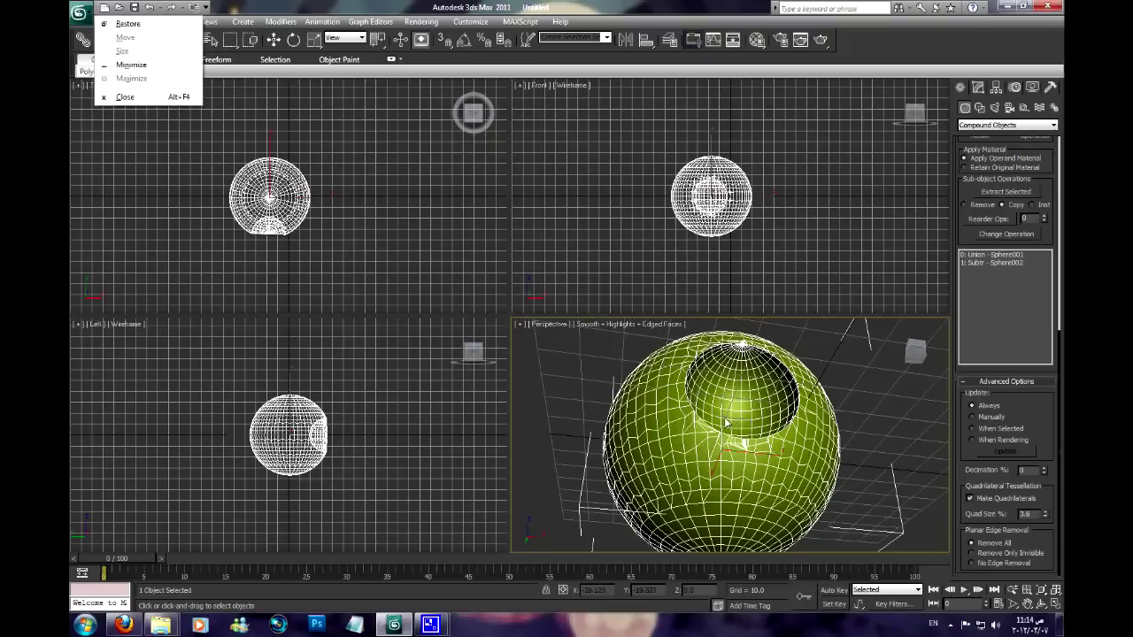
{"action": "middle_click_drag", "start_coordinate": [717, 436], "coordinate": [754, 437], "text": "alt"}
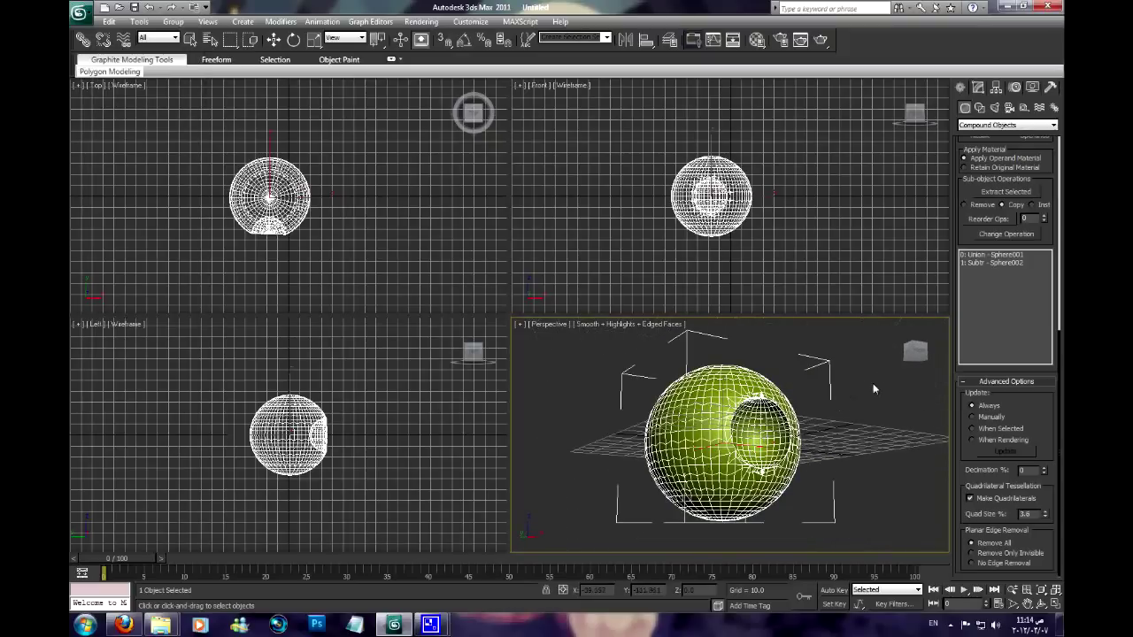
{"action": "left_click_drag", "start_coordinate": [962, 332], "coordinate": [957, 359]}
{"action": "scroll", "coordinate": [963, 399], "scroll_direction": "up", "scroll_amount": 3}
{"action": "scroll", "coordinate": [964, 428], "scroll_direction": "up", "scroll_amount": 3}
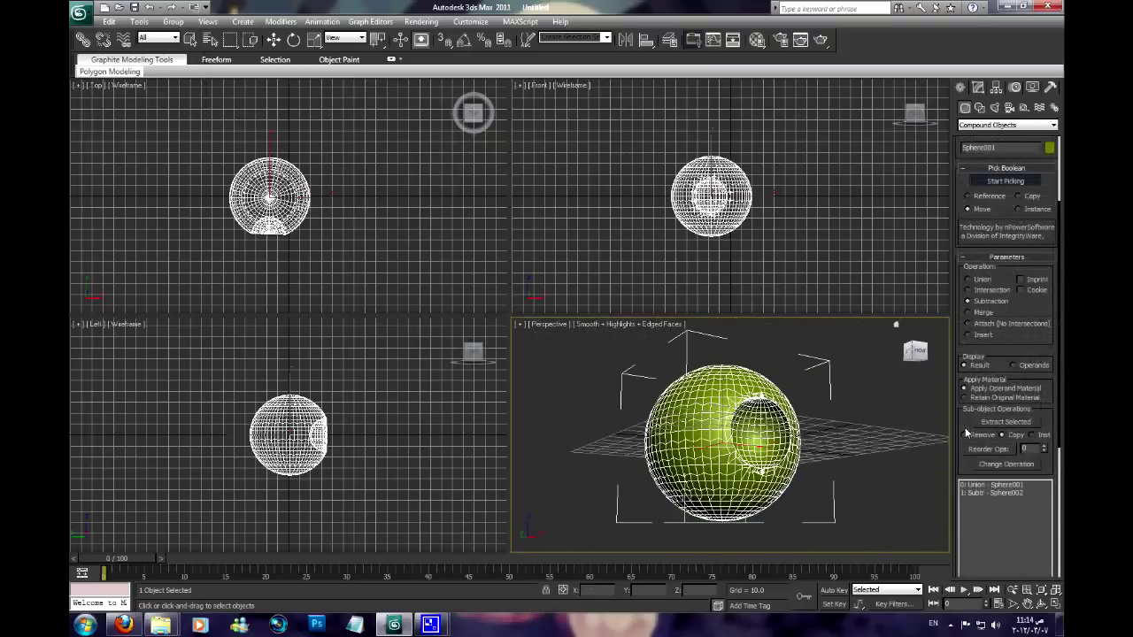
Delete the hollowed ProBoolean sphere, leaving the scene empty.
{"action": "scroll", "coordinate": [964, 427], "scroll_direction": "up", "scroll_amount": 3}
{"action": "scroll", "coordinate": [965, 429], "scroll_direction": "up", "scroll_amount": 2}
{"action": "scroll", "coordinate": [965, 428], "scroll_direction": "up", "scroll_amount": 2}
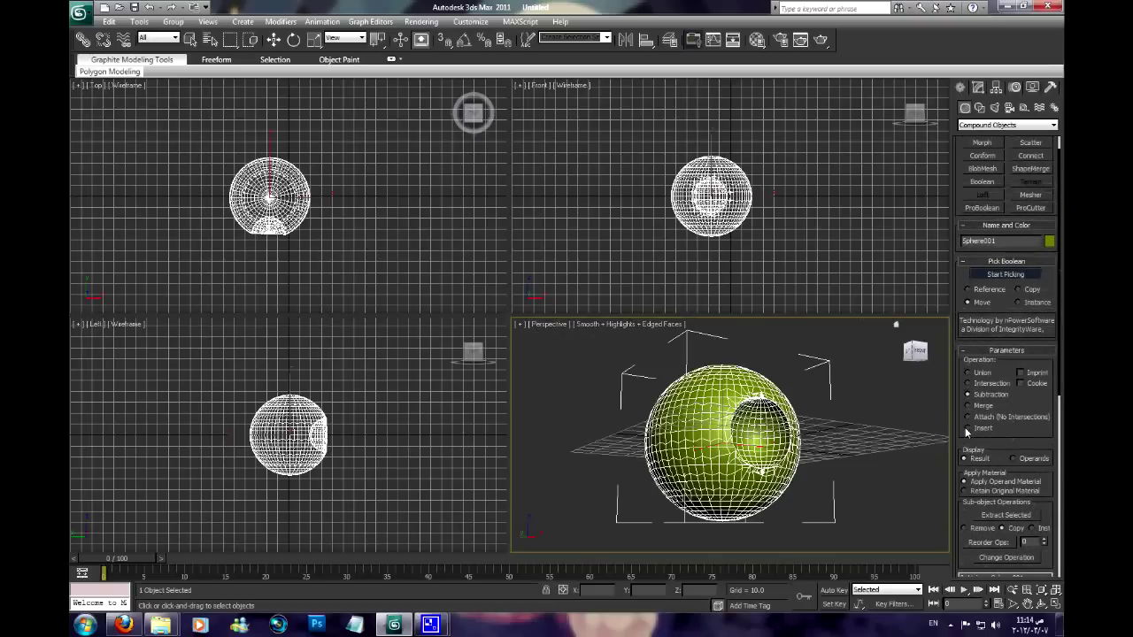
{"action": "scroll", "coordinate": [743, 381], "scroll_direction": "down", "scroll_amount": 2}
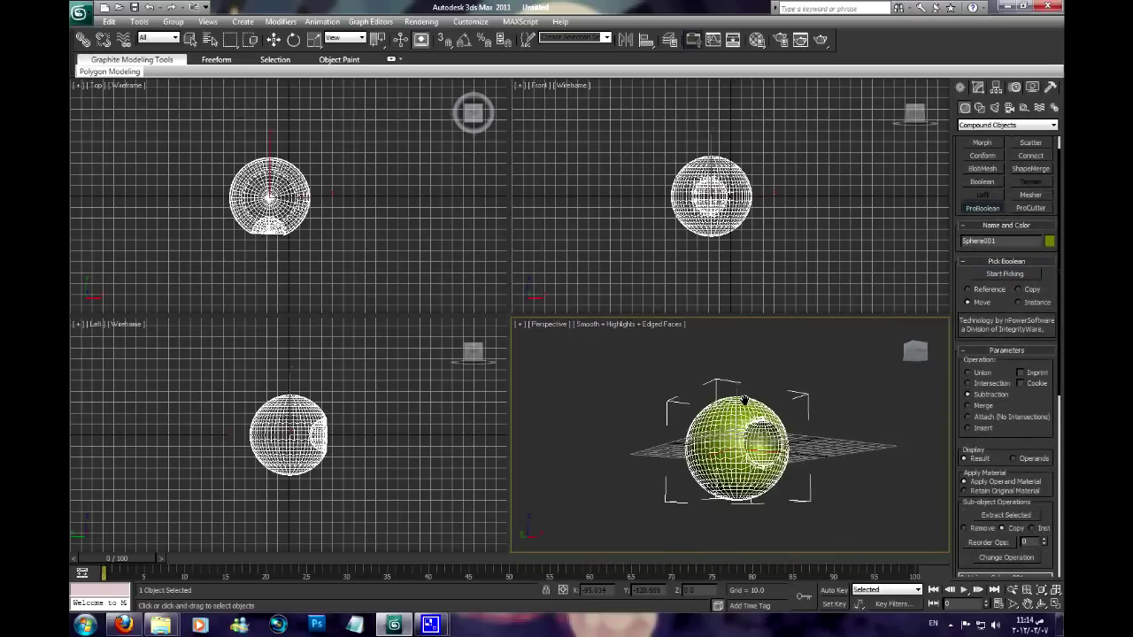
{"action": "scroll", "coordinate": [743, 401], "scroll_direction": "up", "scroll_amount": 3}
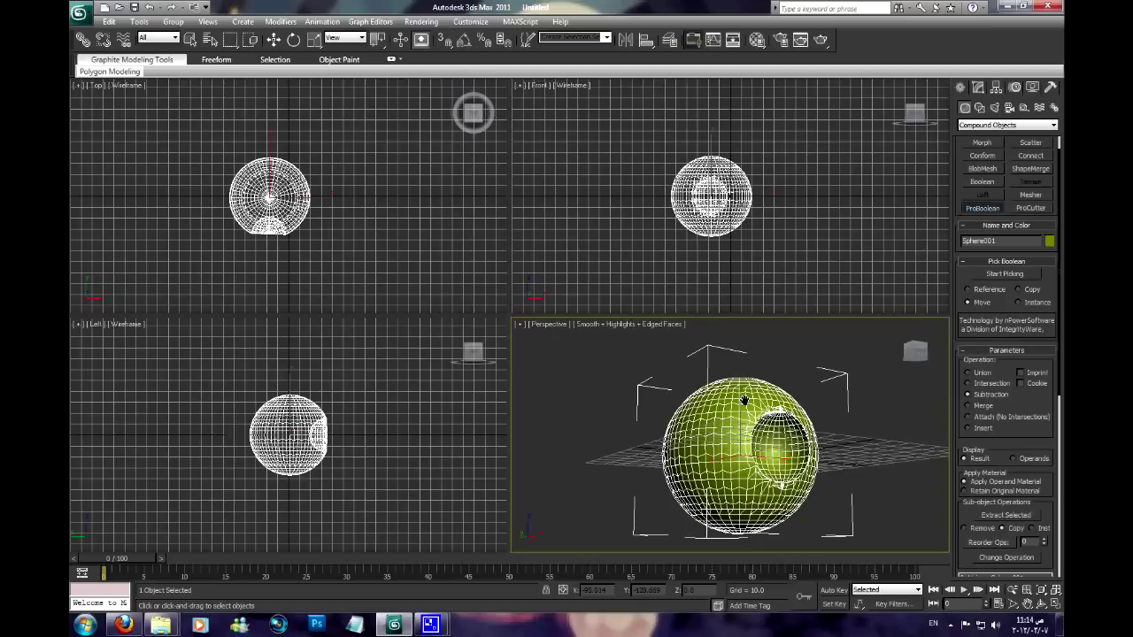
{"action": "key", "text": "Delete"}
{"action": "middle_click_drag", "start_coordinate": [744, 400], "coordinate": [743, 398], "text": "alt"}
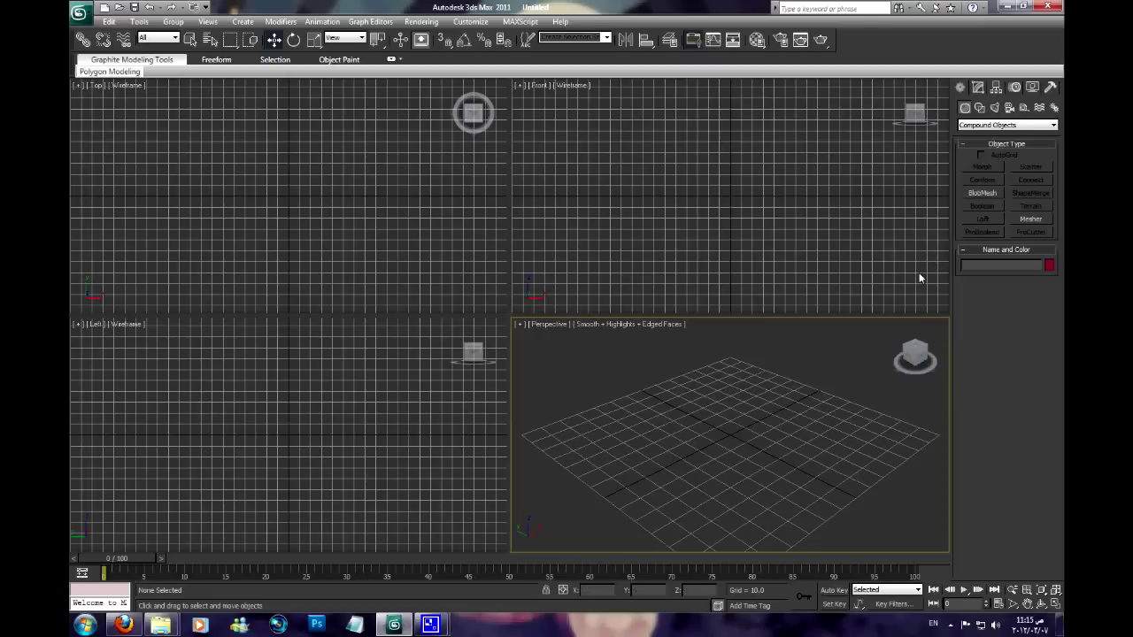
{"action": "left_click", "coordinate": [975, 127]}
Draw a Box from Standard Primitives and frame it in the views.
{"action": "left_click", "coordinate": [978, 138]}
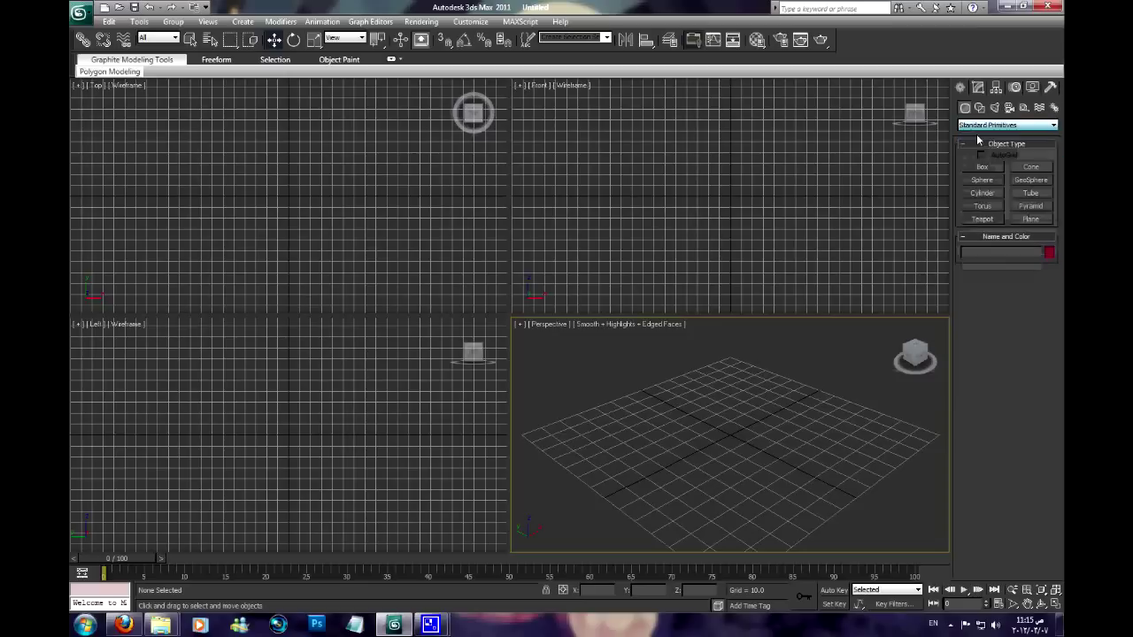
{"action": "left_click", "coordinate": [982, 166]}
{"action": "left_click_drag", "start_coordinate": [708, 478], "coordinate": [735, 432]}
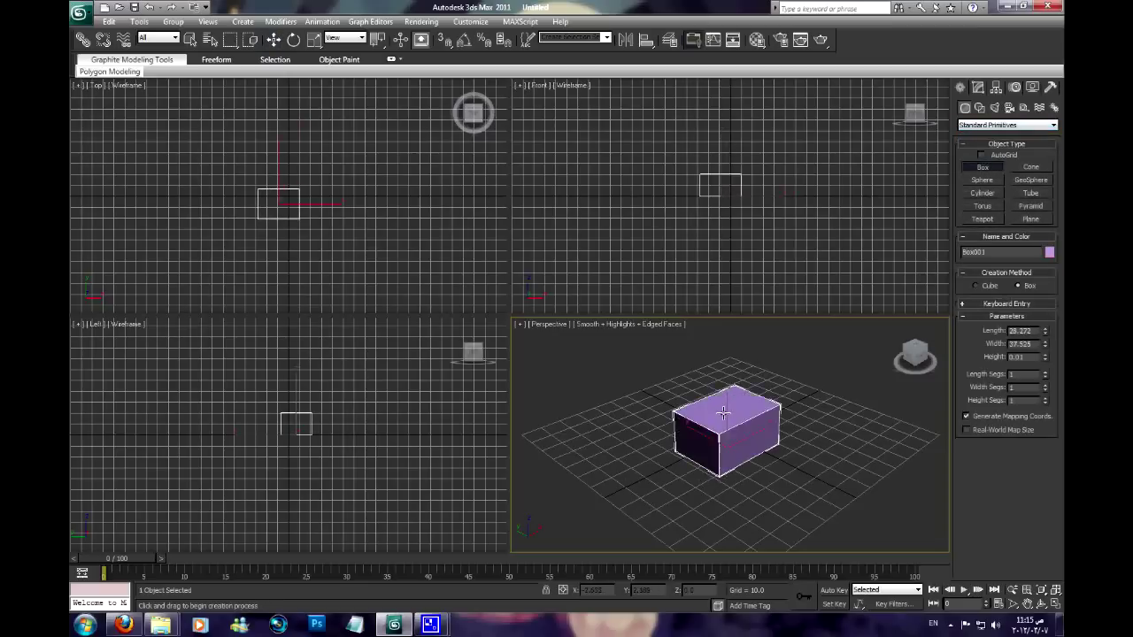
{"action": "key", "text": "z"}
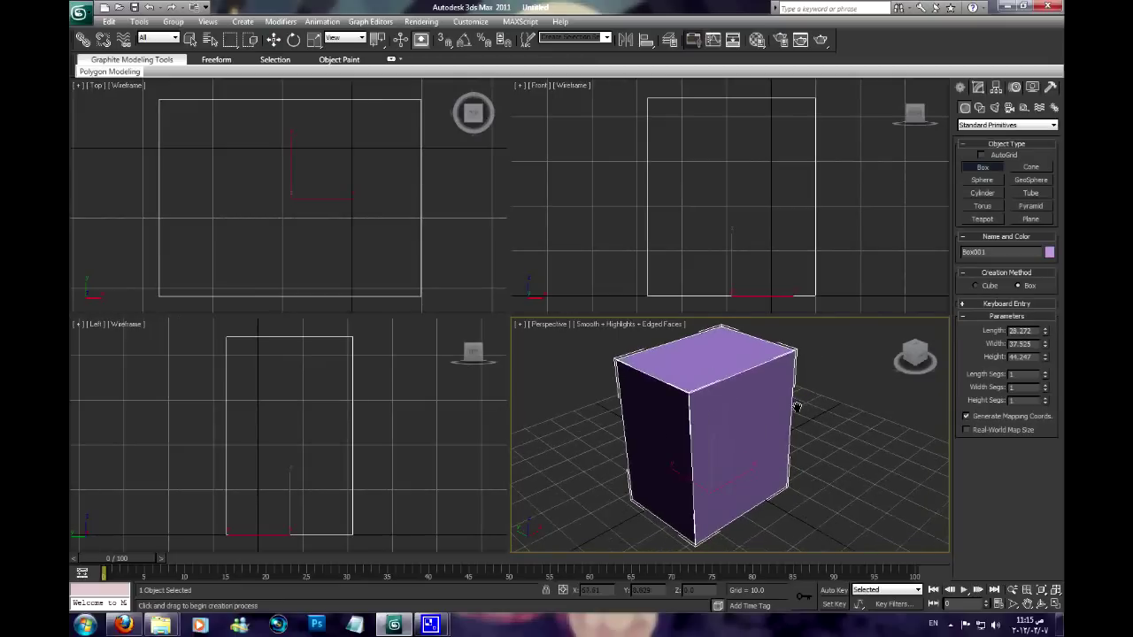
{"action": "scroll", "coordinate": [794, 406], "scroll_direction": "down", "scroll_amount": 3}
{"action": "scroll", "coordinate": [526, 178], "scroll_direction": "down", "scroll_amount": 3}
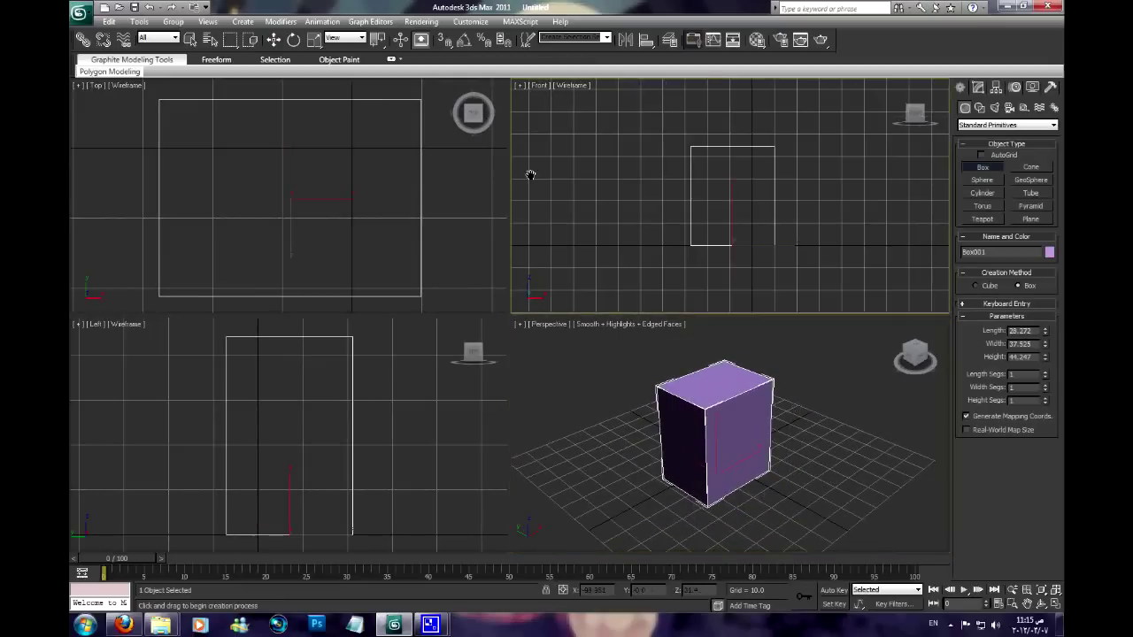
Shift-drag the box to the left to make two copies in a row.
{"action": "key", "text": "w"}
{"action": "left_click_drag", "start_coordinate": [788, 243], "coordinate": [591, 251], "text": "shift"}
{"action": "key", "text": "Return"}
{"action": "key", "text": "Return"}
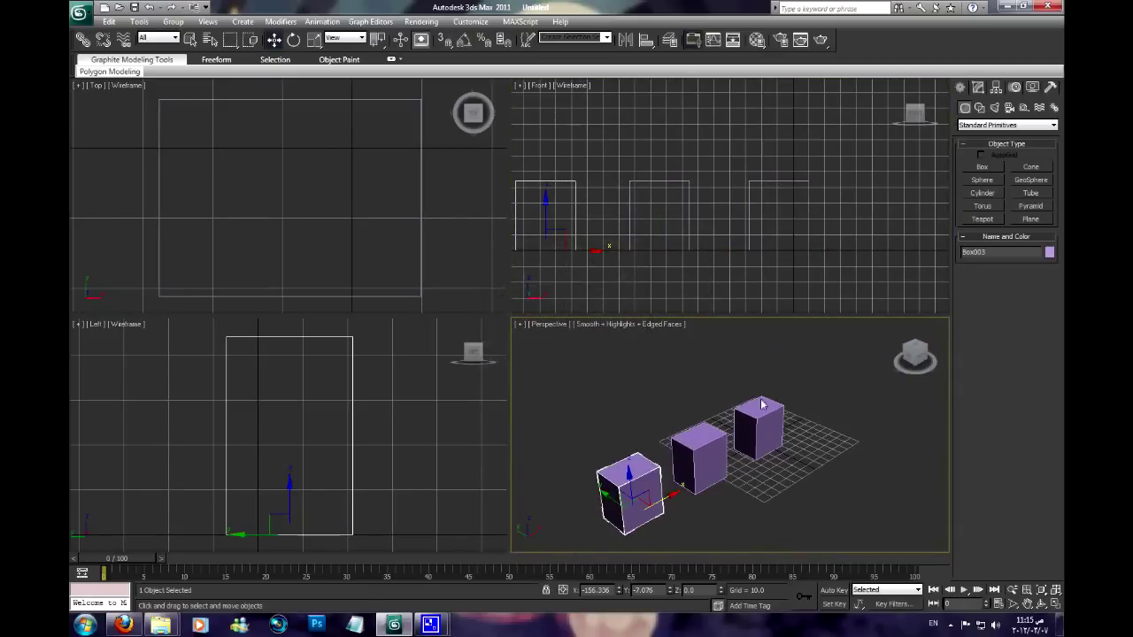
{"action": "middle_click_drag", "start_coordinate": [761, 404], "coordinate": [708, 416], "text": "alt"}
Lengthen the middle box through its Modify panel parameters instead of scaling.
{"action": "left_click", "coordinate": [681, 442]}
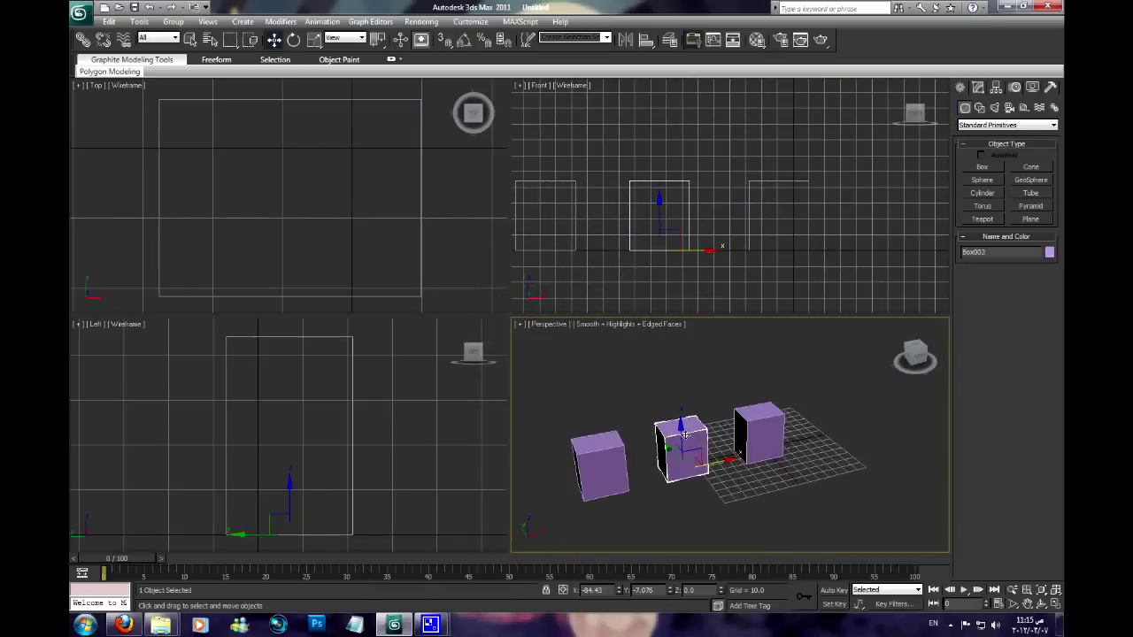
{"action": "left_click", "coordinate": [314, 38]}
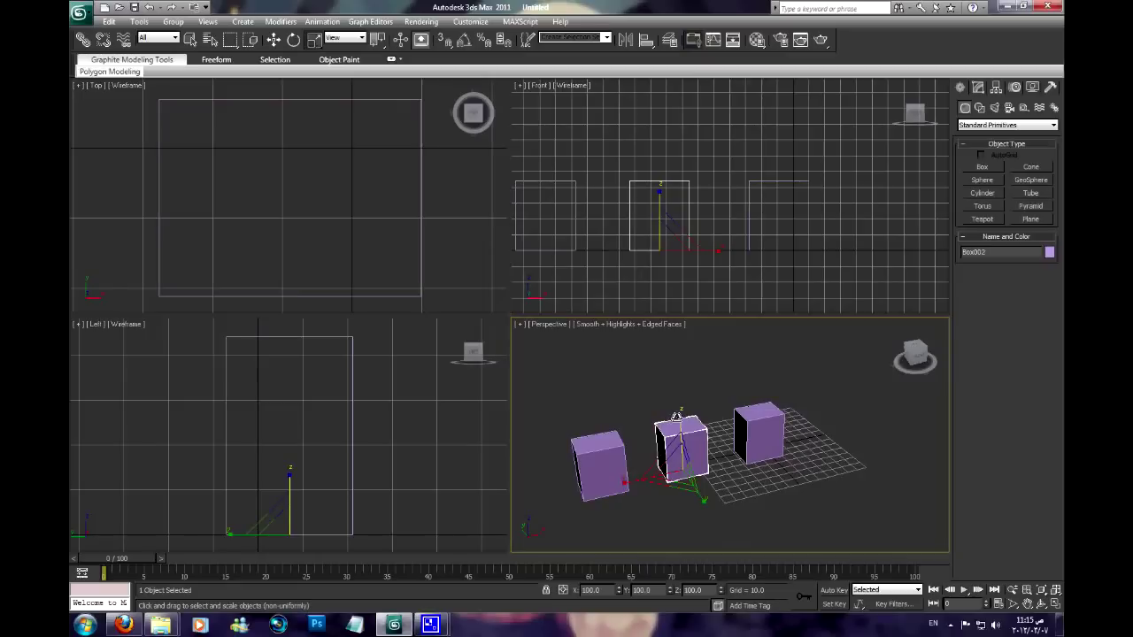
{"action": "right_click", "coordinate": [680, 423]}
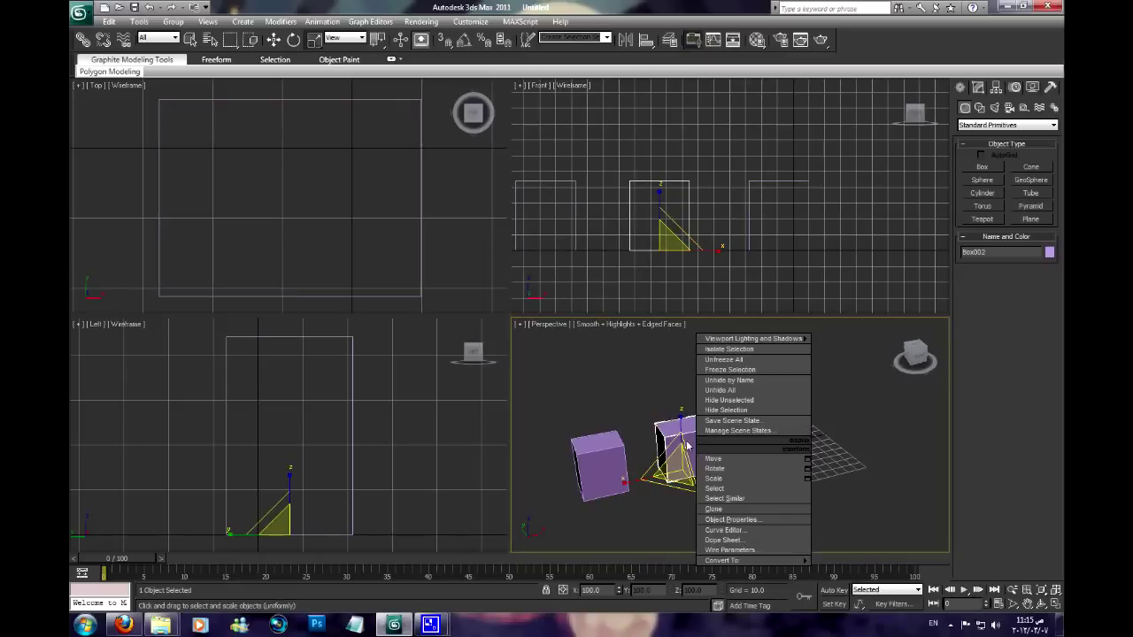
{"action": "left_click", "coordinate": [682, 427]}
{"action": "left_click_drag", "start_coordinate": [682, 426], "coordinate": [731, 403]}
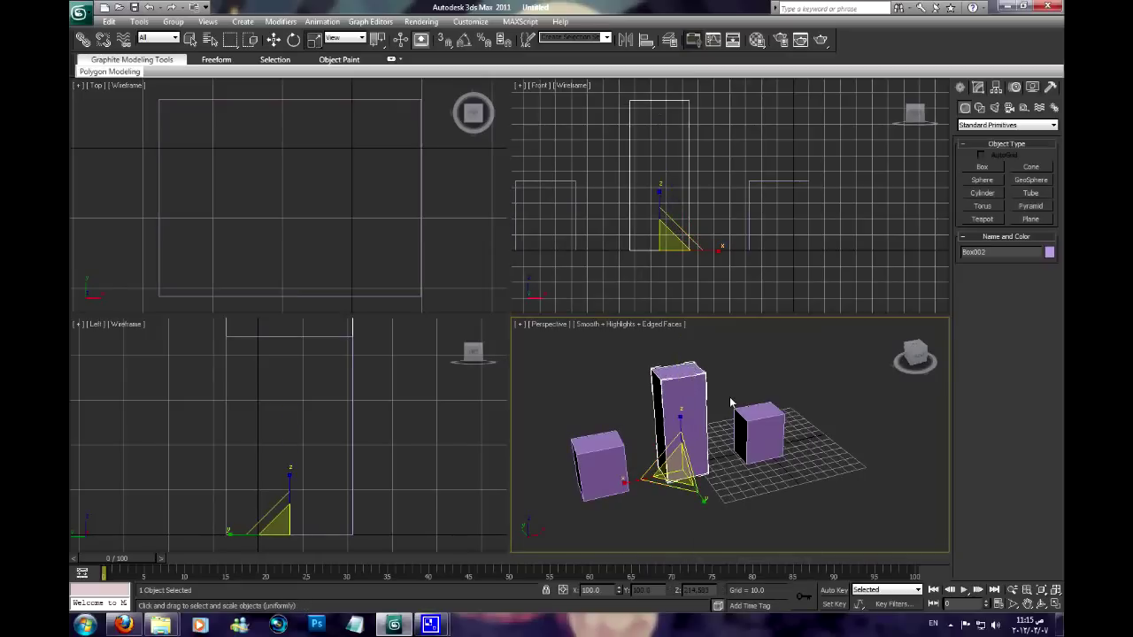
{"action": "key", "text": "ctrl+z"}
{"action": "left_click", "coordinate": [978, 86]}
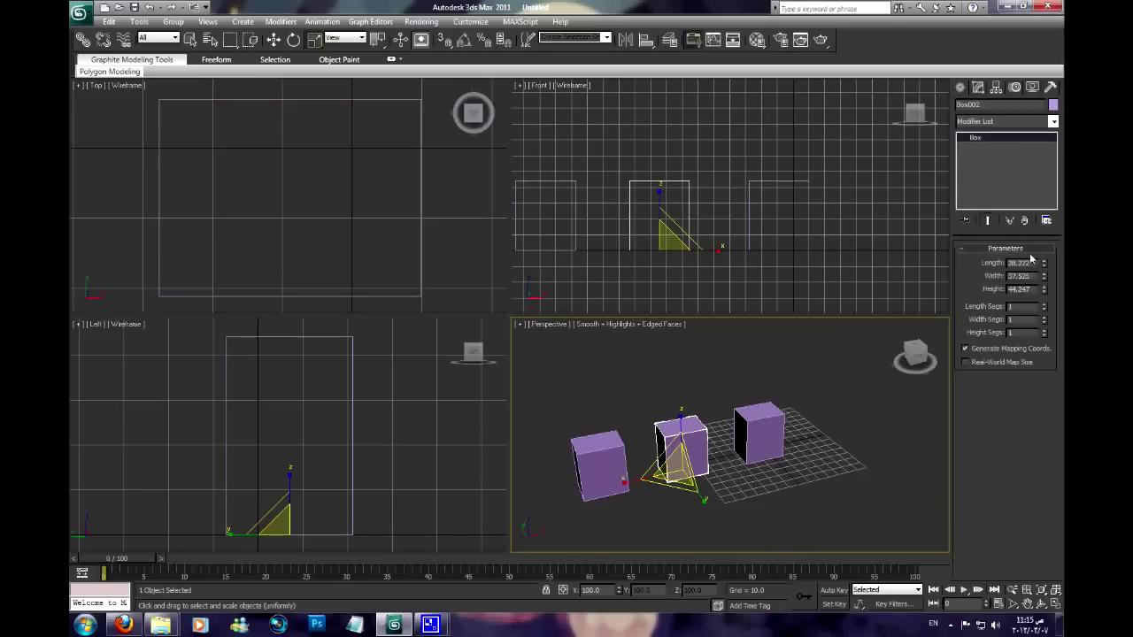
{"action": "left_click_drag", "start_coordinate": [1044, 263], "coordinate": [714, 348]}
Flatten the left box to height 23.008 and select the right box, Box001.
{"action": "left_click", "coordinate": [628, 448]}
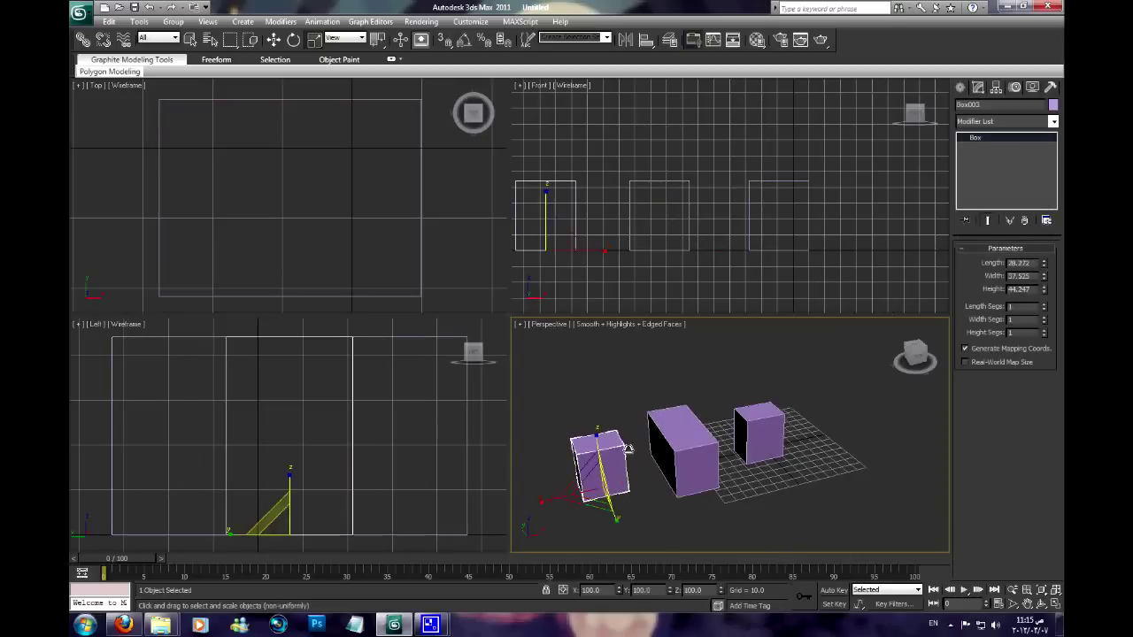
{"action": "mouse_move", "coordinate": [1043, 289]}
{"action": "left_mouse_down"}
{"action": "mouse_move", "coordinate": [1044, 302]}
{"action": "mouse_move", "coordinate": [1044, 257]}
{"action": "left_mouse_up"}
{"action": "left_click", "coordinate": [725, 427]}
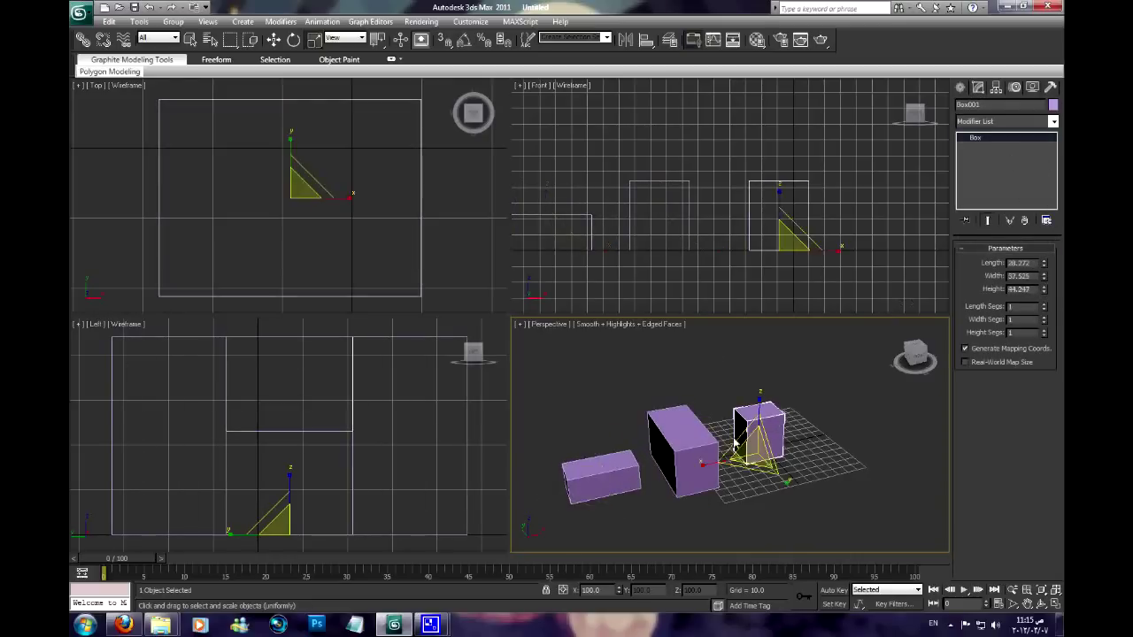
{"action": "left_click", "coordinate": [963, 88]}
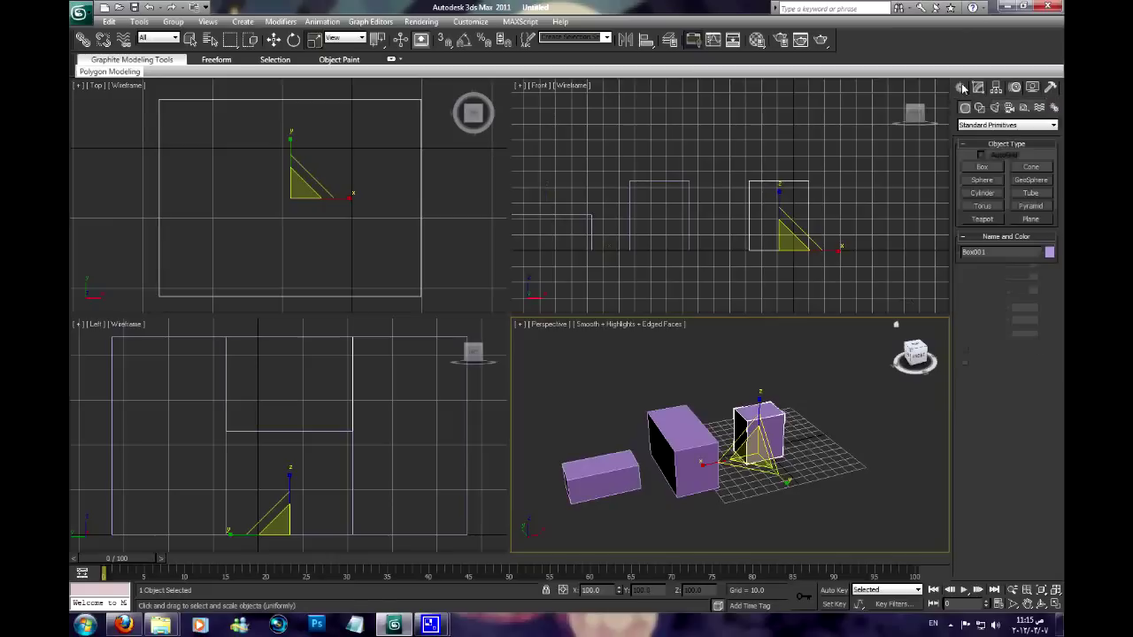
{"action": "left_click", "coordinate": [1006, 125]}
Make Box001 a Morph compound in Move mode, picking the middle and left boxes as targets.
{"action": "left_click", "coordinate": [981, 157]}
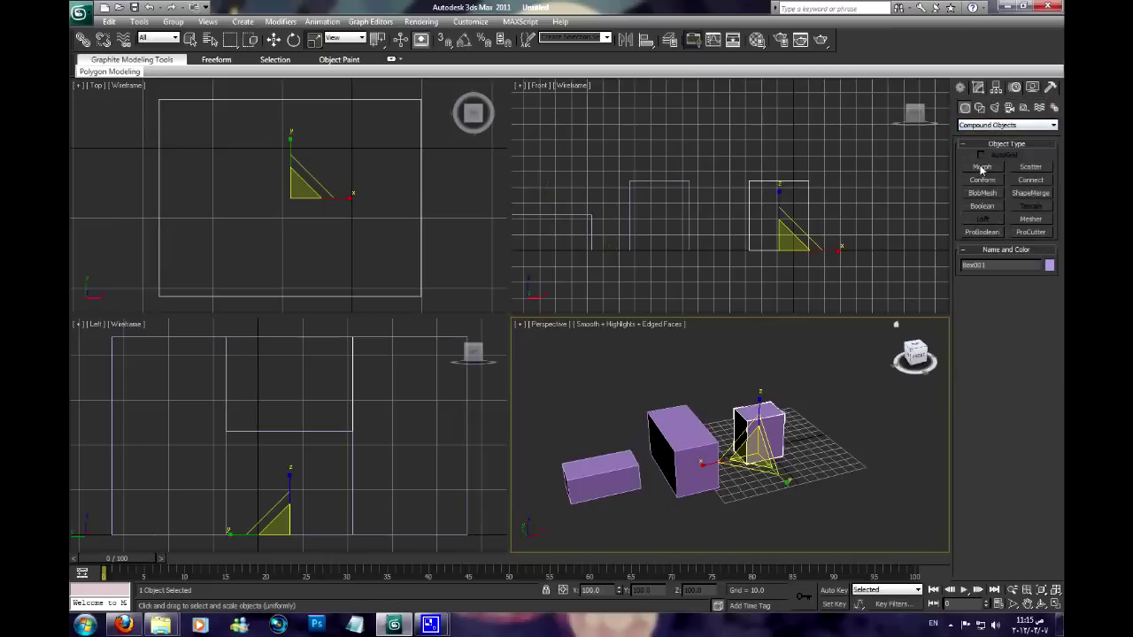
{"action": "left_click", "coordinate": [980, 167]}
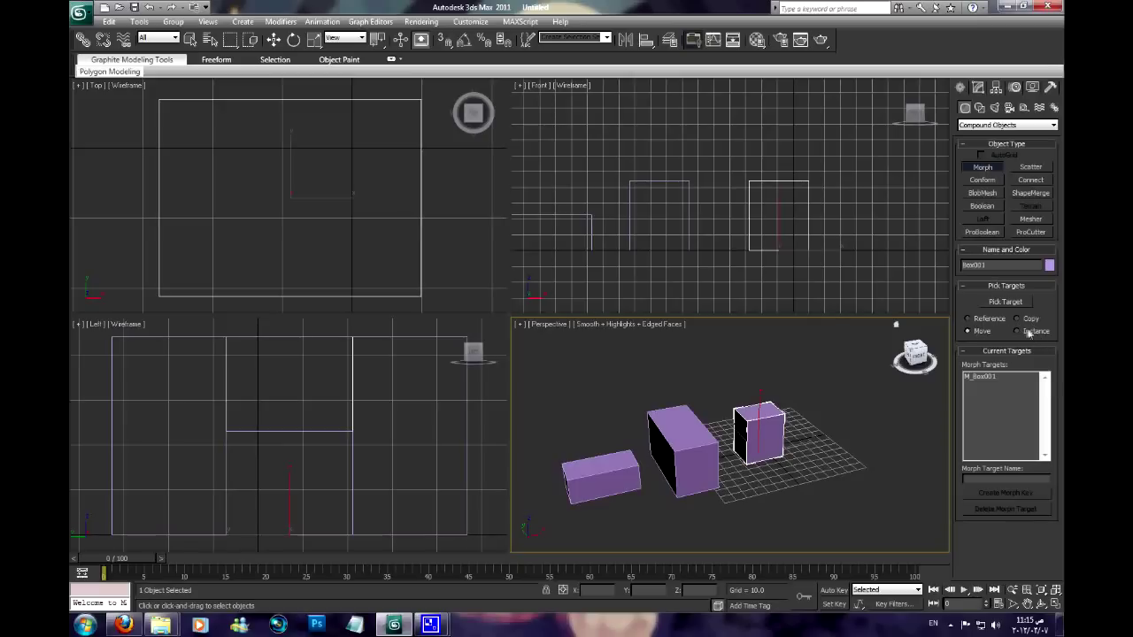
{"action": "left_click", "coordinate": [1027, 319]}
{"action": "left_click", "coordinate": [982, 331]}
{"action": "left_click", "coordinate": [1006, 302]}
{"action": "left_click", "coordinate": [697, 442]}
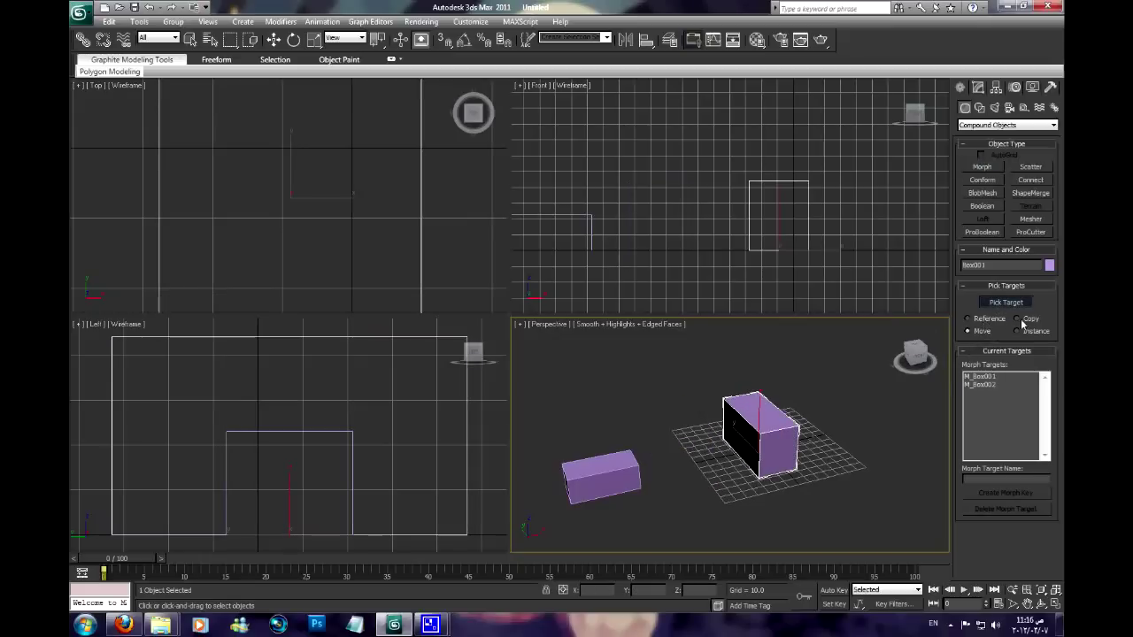
{"action": "left_click", "coordinate": [659, 462]}
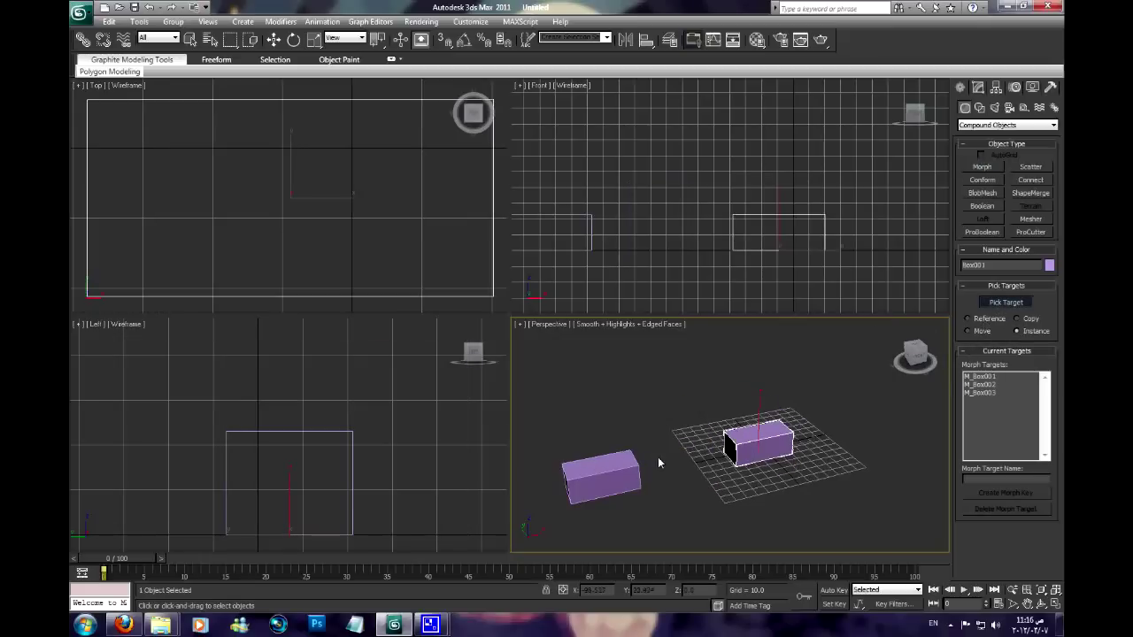
Select target M_Box001 and set a morph key for it at frame 0.
{"action": "key", "text": "z"}
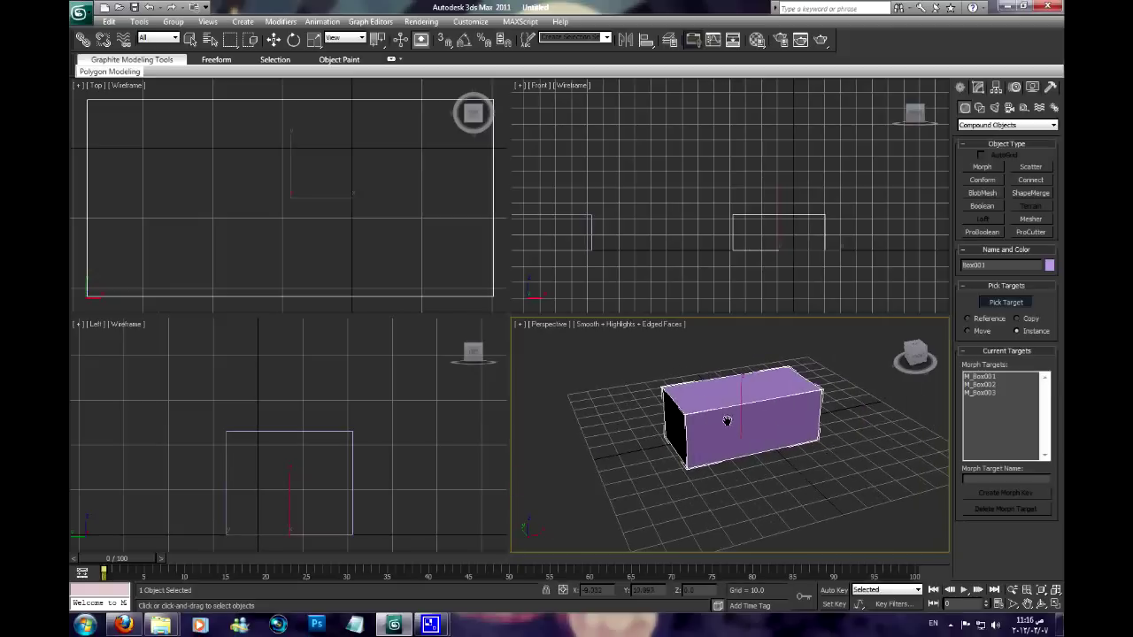
{"action": "left_click", "coordinate": [992, 377]}
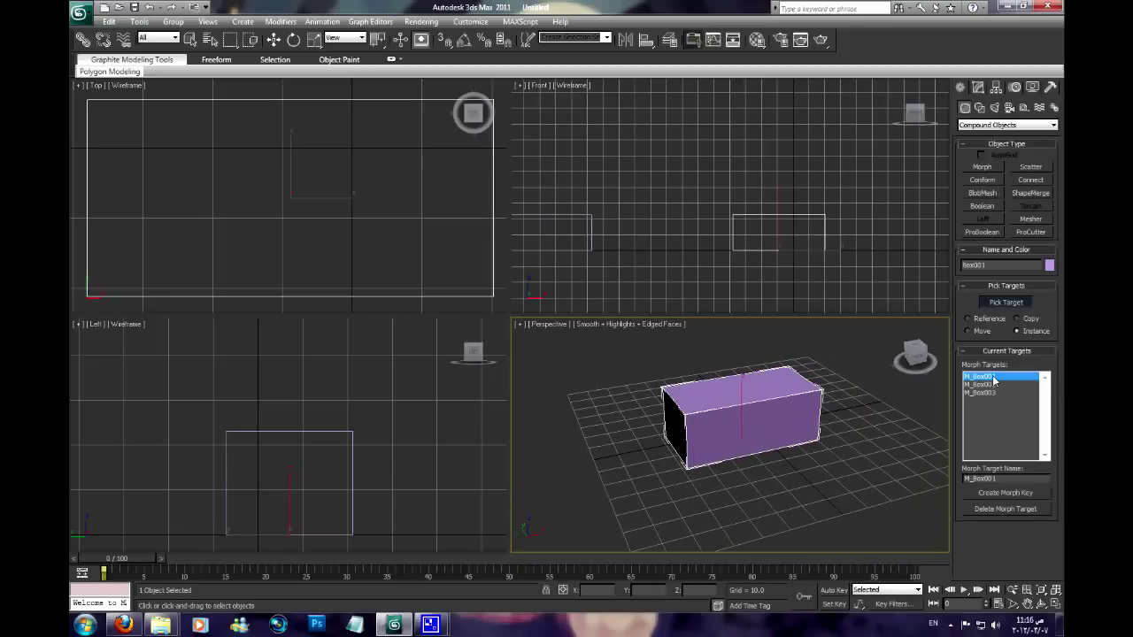
{"action": "left_click", "coordinate": [995, 384]}
{"action": "left_click", "coordinate": [997, 392]}
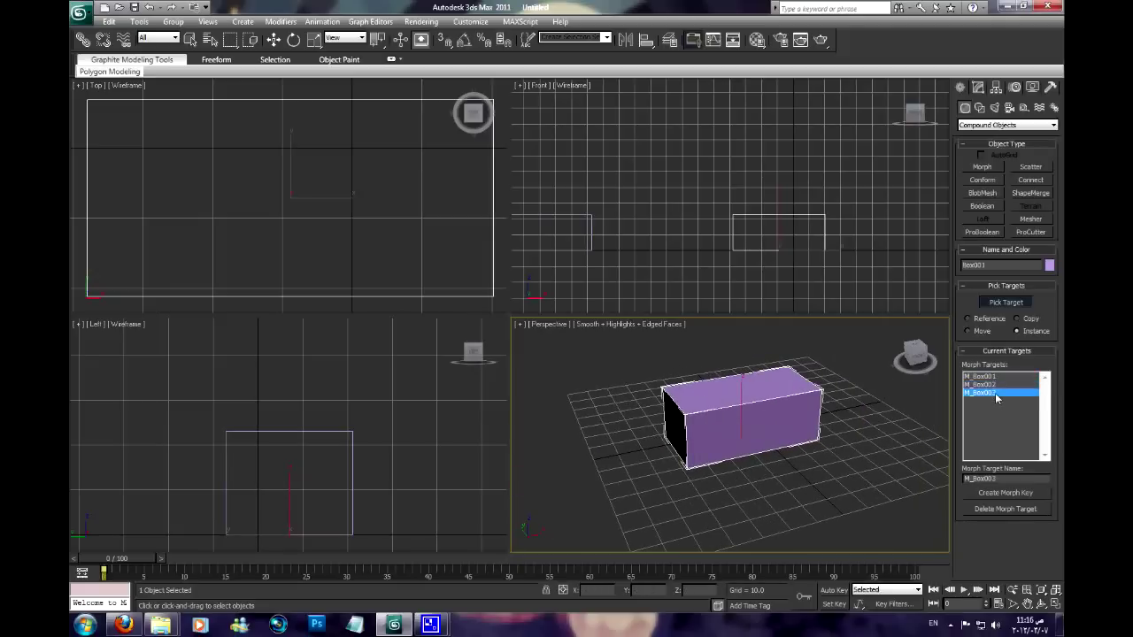
{"action": "left_click", "coordinate": [997, 377]}
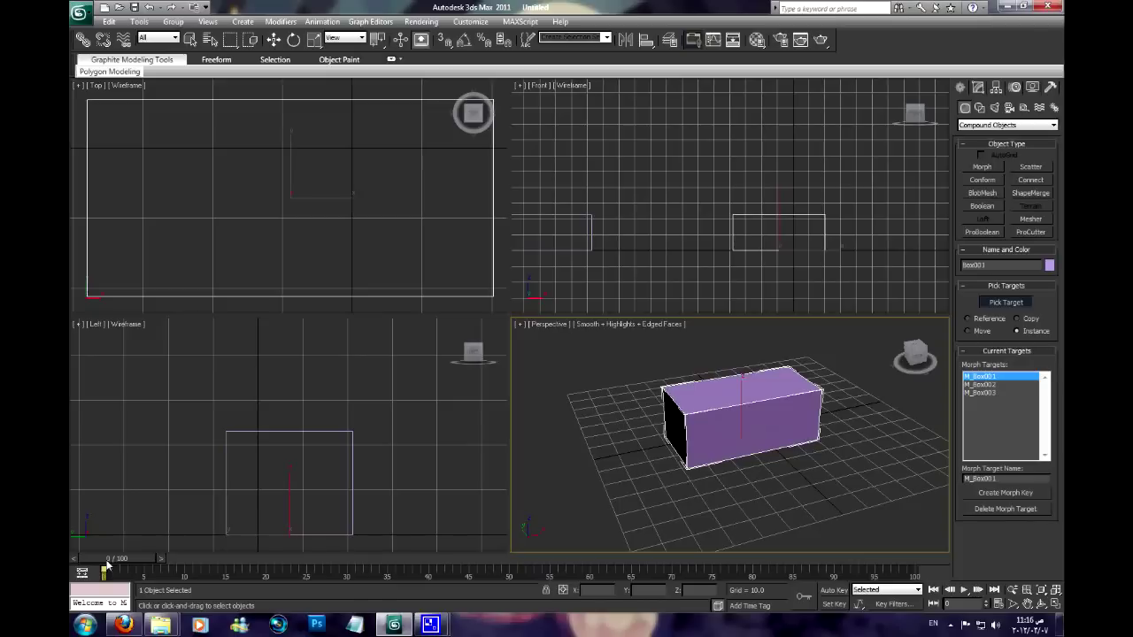
{"action": "mouse_move", "coordinate": [107, 561]}
{"action": "left_mouse_down"}
{"action": "mouse_move", "coordinate": [885, 558]}
{"action": "mouse_move", "coordinate": [69, 547]}
{"action": "left_mouse_up"}
{"action": "mouse_move", "coordinate": [150, 559]}
{"action": "left_mouse_down"}
{"action": "mouse_move", "coordinate": [549, 567]}
{"action": "mouse_move", "coordinate": [584, 564]}
{"action": "mouse_move", "coordinate": [610, 545]}
{"action": "mouse_move", "coordinate": [106, 563]}
{"action": "left_mouse_up"}
{"action": "left_click", "coordinate": [993, 493]}
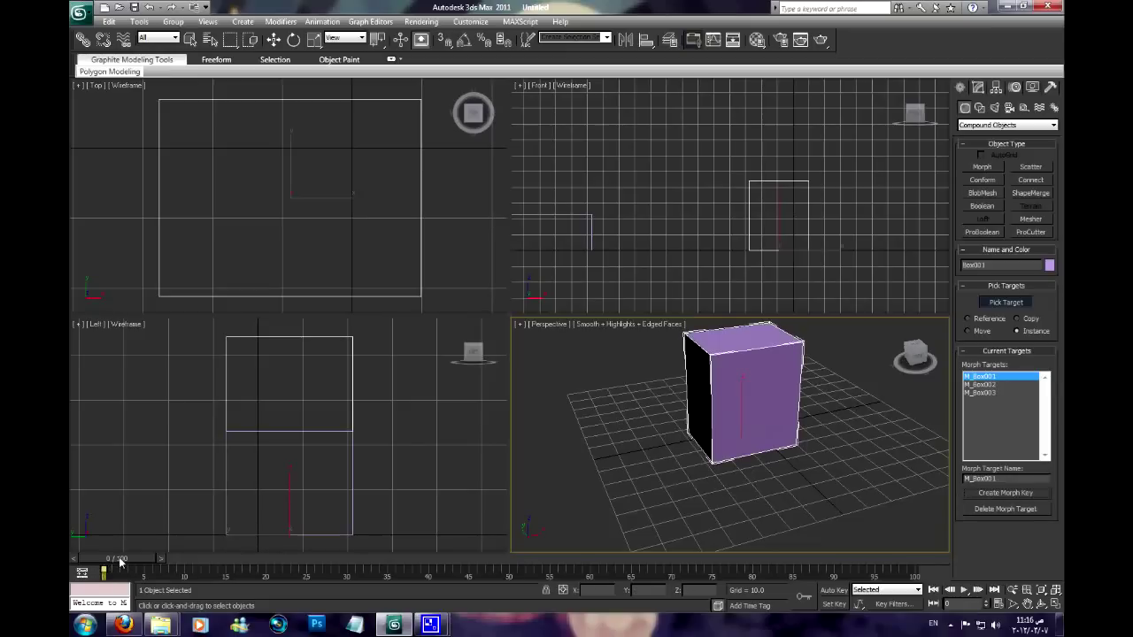
{"action": "left_click_drag", "start_coordinate": [121, 562], "coordinate": [234, 562]}
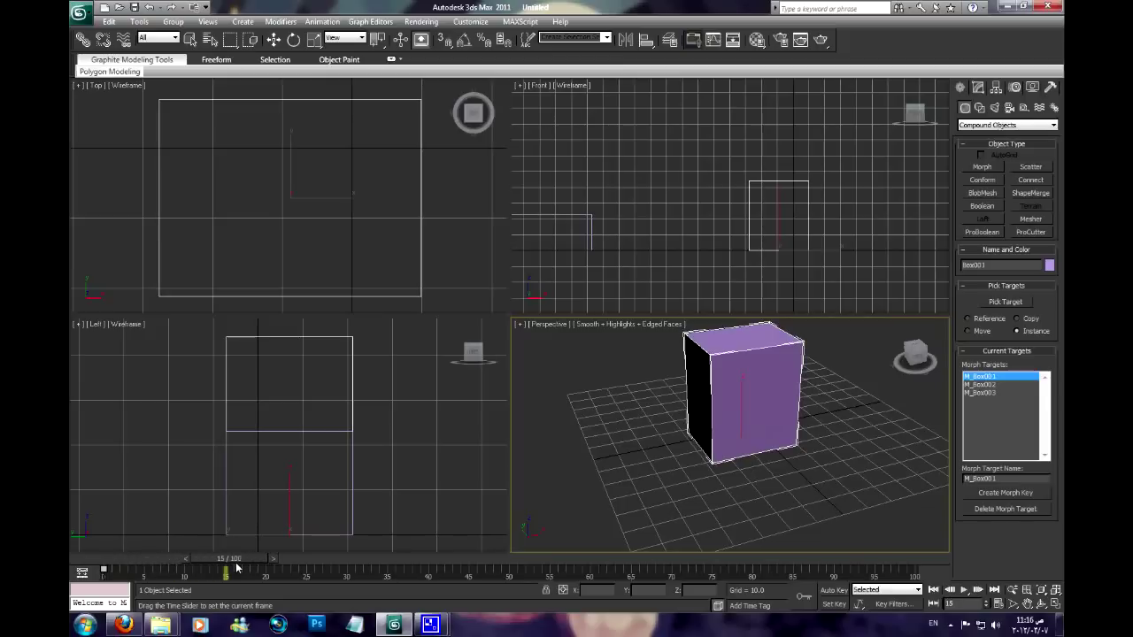
Key M_Box002 at frame 15 and M_Box003 at frame 30, then scrub to preview.
{"action": "left_click", "coordinate": [992, 385]}
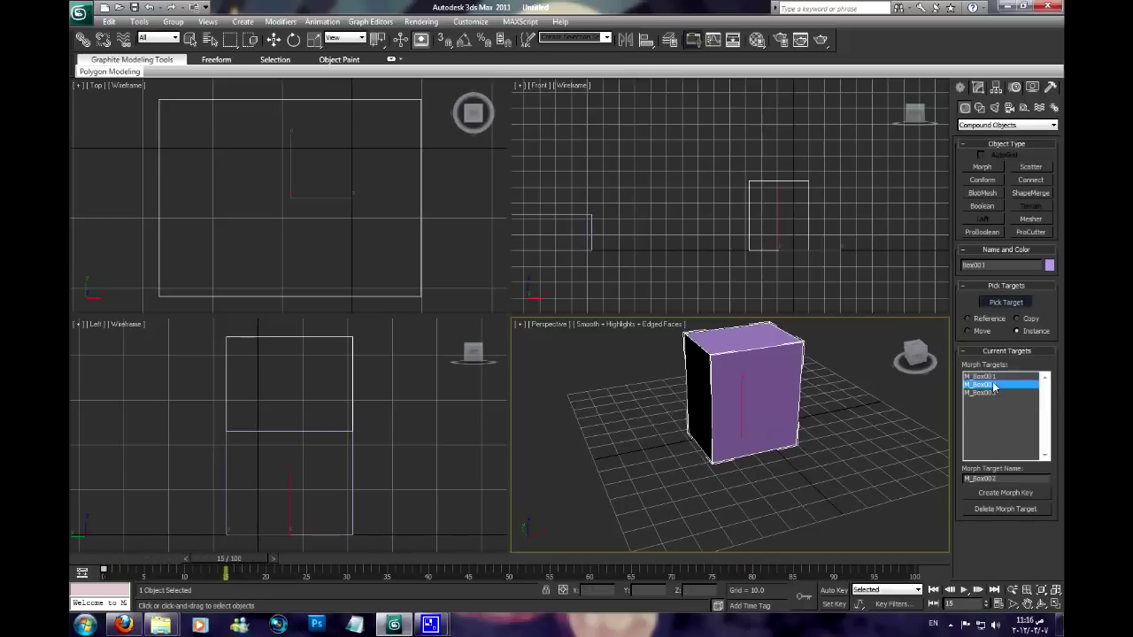
{"action": "left_click", "coordinate": [998, 494]}
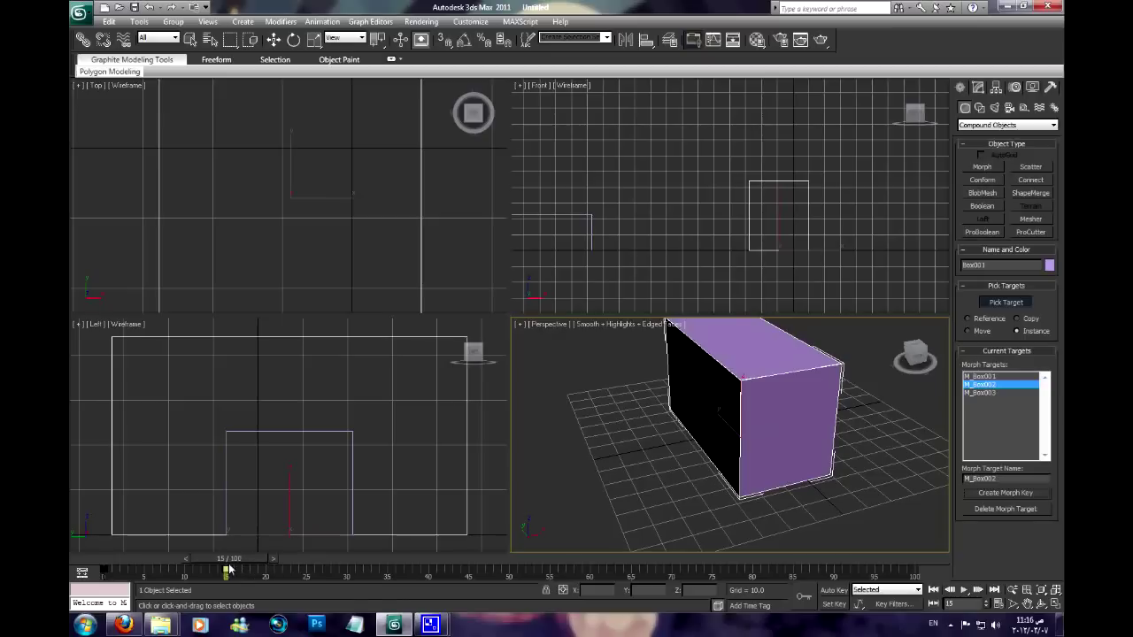
{"action": "left_click_drag", "start_coordinate": [227, 569], "coordinate": [354, 569]}
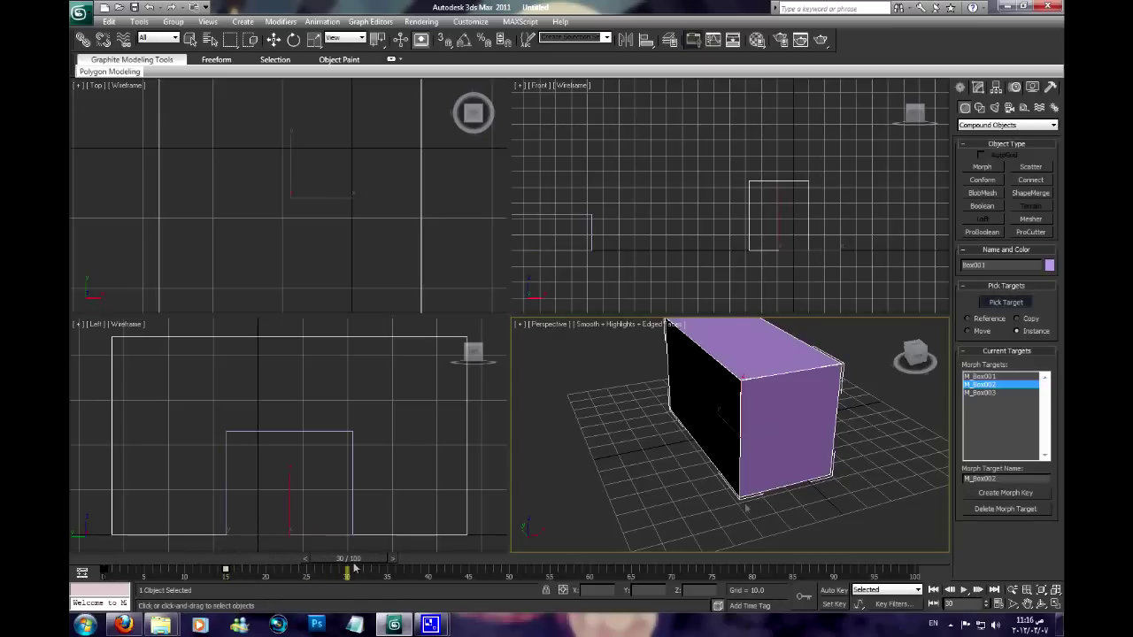
{"action": "left_click", "coordinate": [986, 393]}
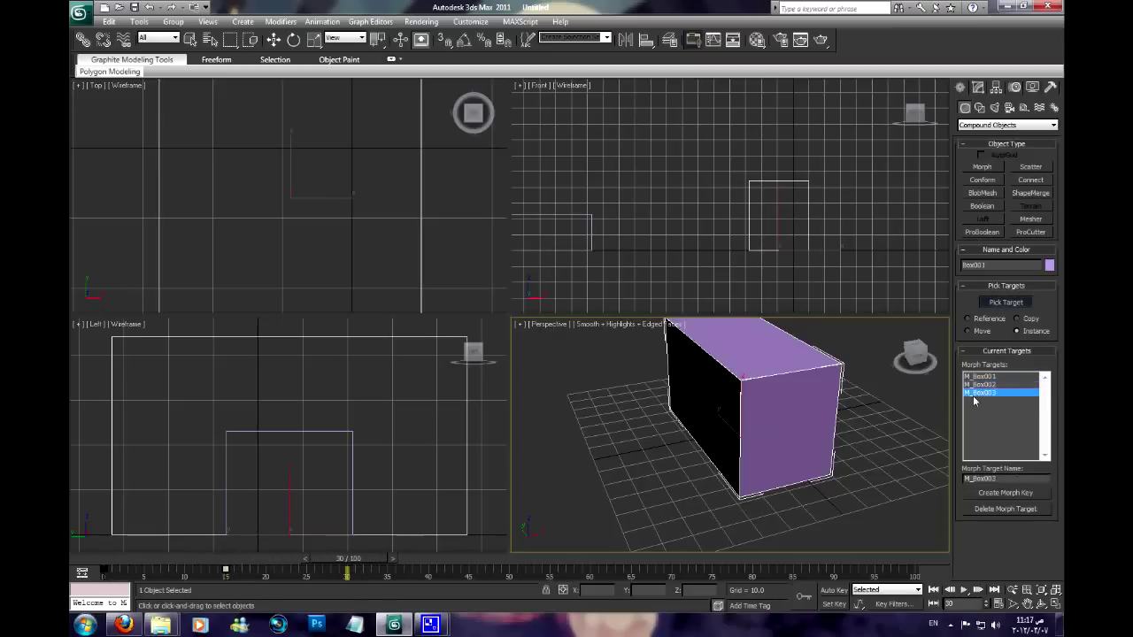
{"action": "left_click", "coordinate": [996, 493]}
{"action": "left_click_drag", "start_coordinate": [379, 559], "coordinate": [126, 563]}
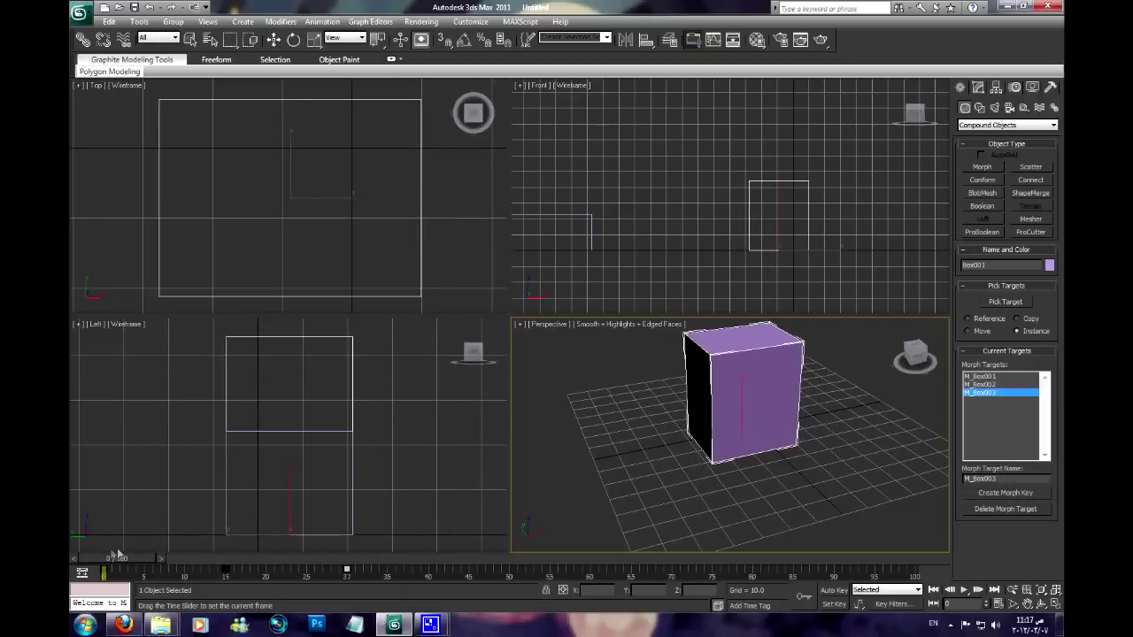
{"action": "mouse_move", "coordinate": [128, 561]}
{"action": "left_mouse_down"}
{"action": "mouse_move", "coordinate": [400, 560]}
{"action": "mouse_move", "coordinate": [139, 559]}
{"action": "mouse_move", "coordinate": [379, 567]}
{"action": "mouse_move", "coordinate": [177, 560]}
{"action": "mouse_move", "coordinate": [417, 541]}
{"action": "left_mouse_up"}
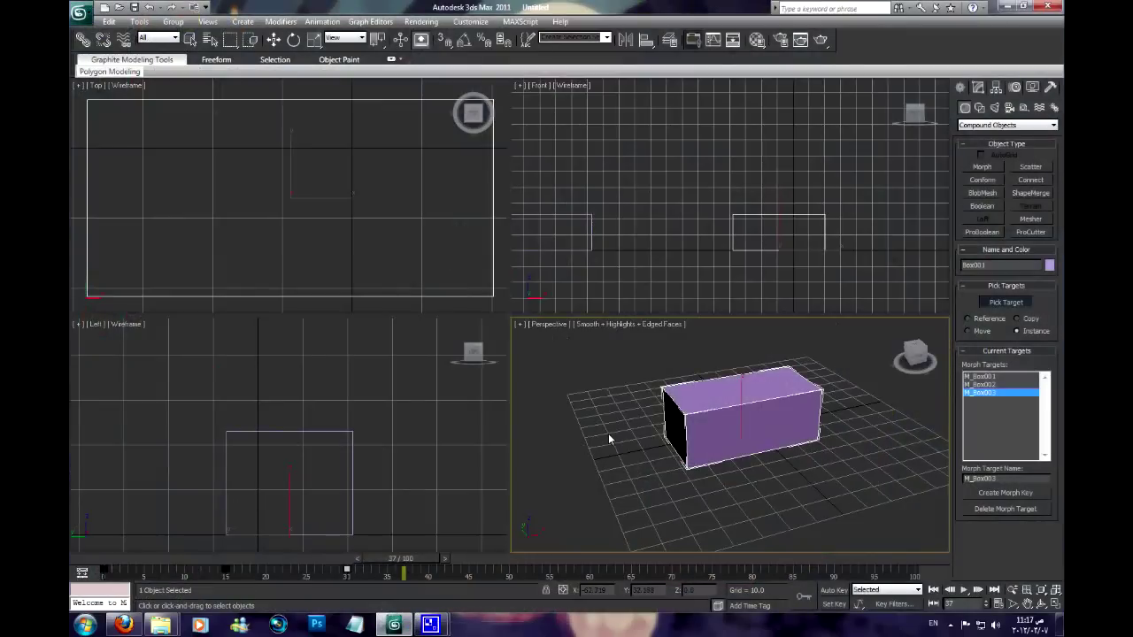
{"action": "right_click", "coordinate": [610, 429]}
Open morph01.max without saving the box scene, continuing past the missing-files warning.
{"action": "left_click", "coordinate": [619, 433]}
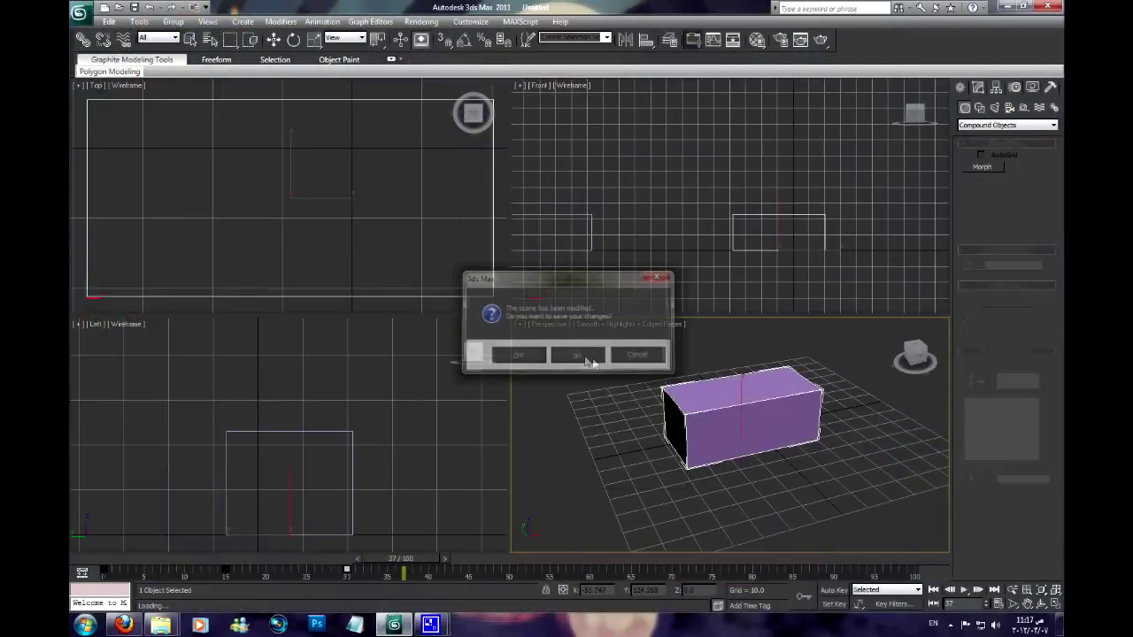
{"action": "left_click", "coordinate": [576, 354]}
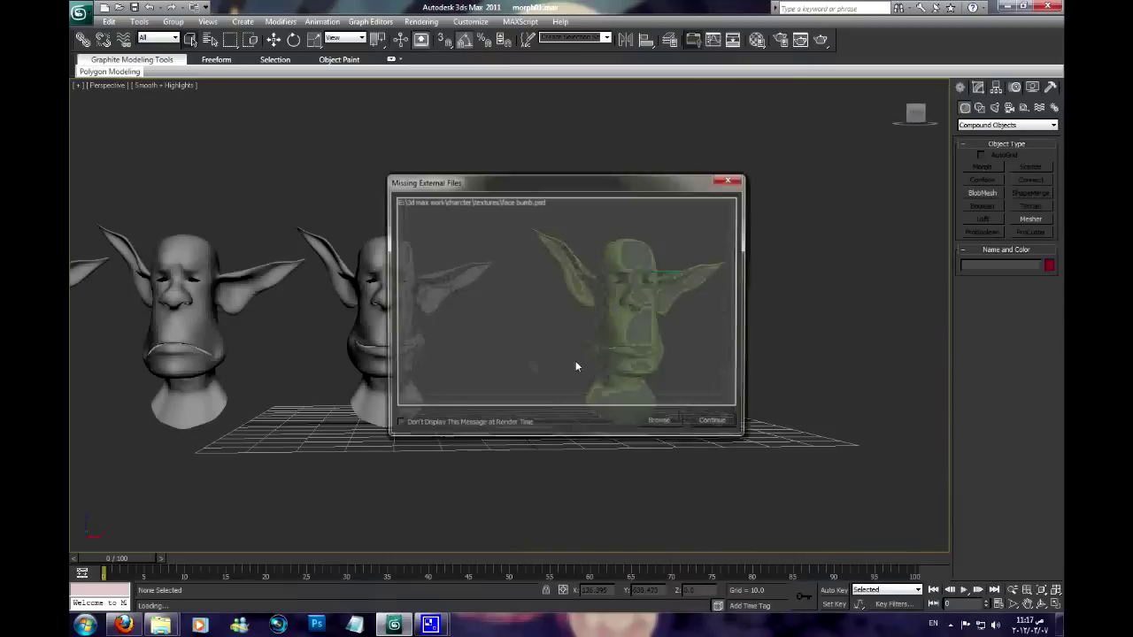
{"action": "left_click", "coordinate": [718, 421]}
{"action": "key", "text": "f"}
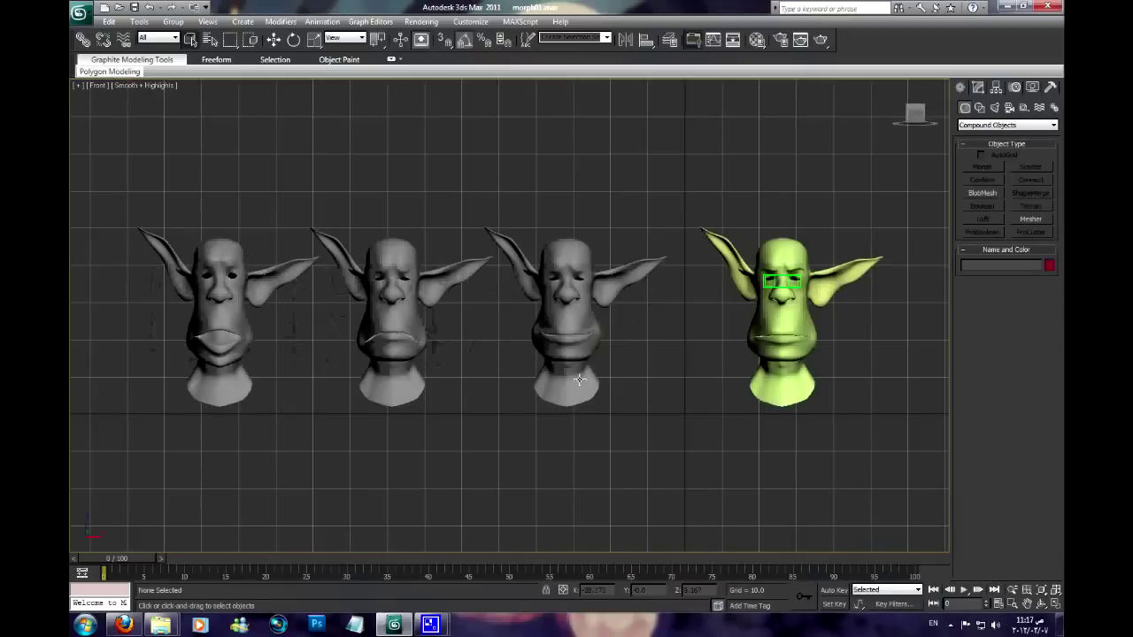
{"action": "scroll", "coordinate": [746, 345], "scroll_direction": "up", "scroll_amount": 3}
Select and inspect the goblin heads in front view, toggling edged faces on and off.
{"action": "left_click", "coordinate": [746, 345]}
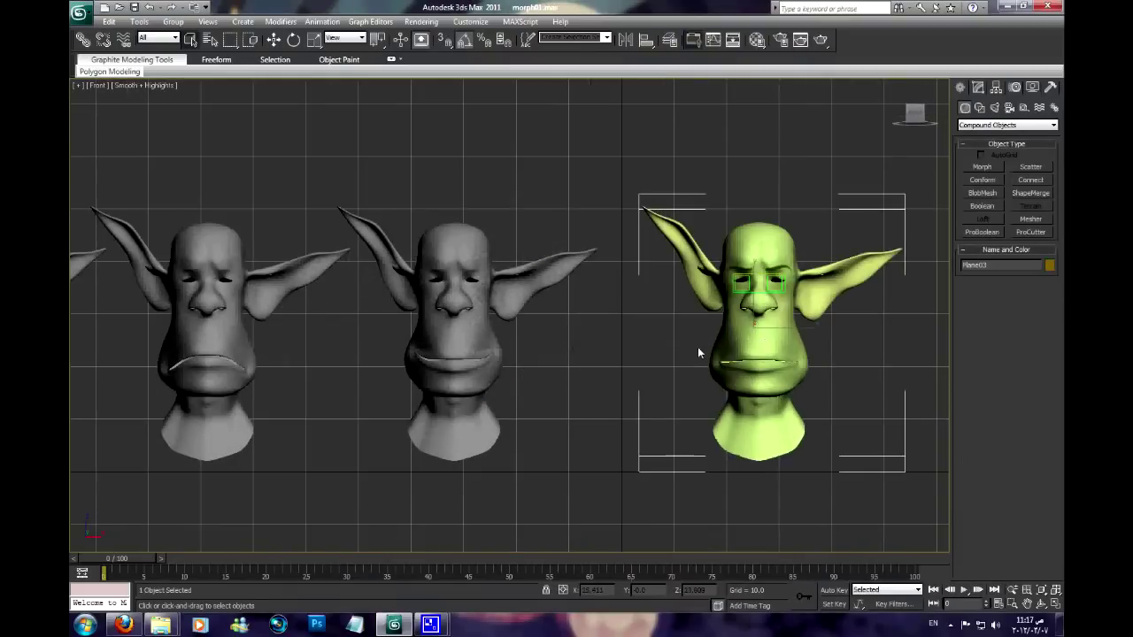
{"action": "scroll", "coordinate": [735, 339], "scroll_direction": "up", "scroll_amount": 2}
{"action": "scroll", "coordinate": [569, 336], "scroll_direction": "down", "scroll_amount": 4}
{"action": "scroll", "coordinate": [547, 333], "scroll_direction": "up", "scroll_amount": 3}
{"action": "left_click", "coordinate": [547, 334]}
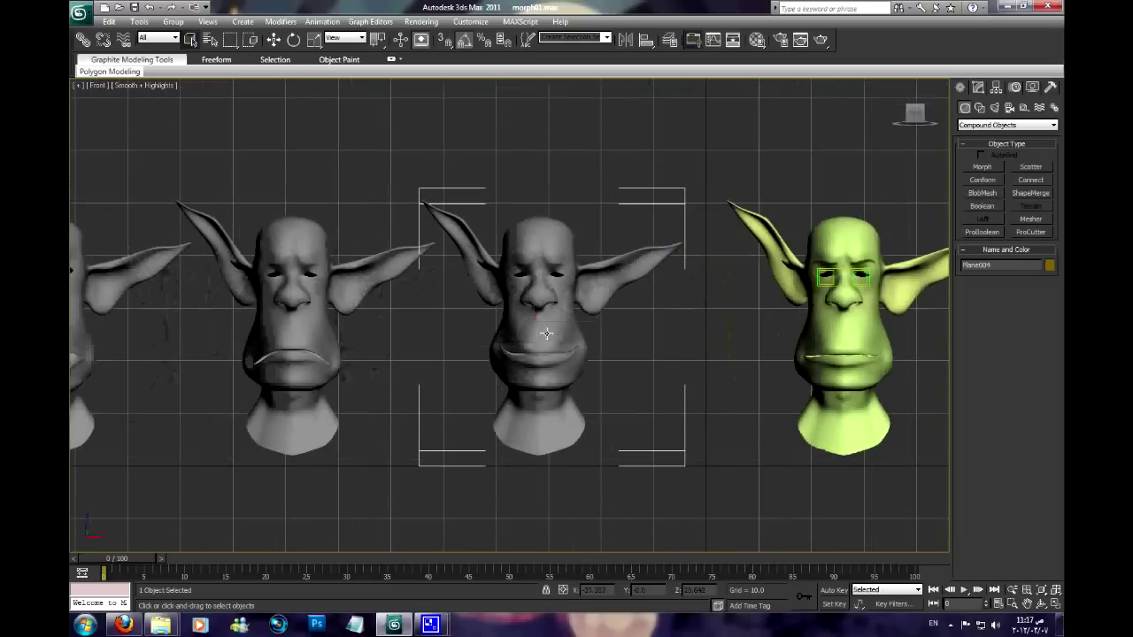
{"action": "scroll", "coordinate": [535, 333], "scroll_direction": "up", "scroll_amount": 2}
{"action": "key", "text": "F4"}
{"action": "mouse_move", "coordinate": [433, 336]}
{"action": "middle_mouse_down"}
{"action": "mouse_move", "coordinate": [521, 336]}
{"action": "mouse_move", "coordinate": [123, 336]}
{"action": "middle_mouse_up"}
{"action": "left_click", "coordinate": [632, 310]}
{"action": "mouse_move", "coordinate": [632, 310]}
{"action": "middle_mouse_down"}
{"action": "mouse_move", "coordinate": [417, 310]}
{"action": "mouse_move", "coordinate": [556, 314]}
{"action": "middle_mouse_up"}
{"action": "key", "text": "F4"}
Reselect the green goblin head, orbit it in perspective, and make it a Morph object.
{"action": "left_click", "coordinate": [297, 308]}
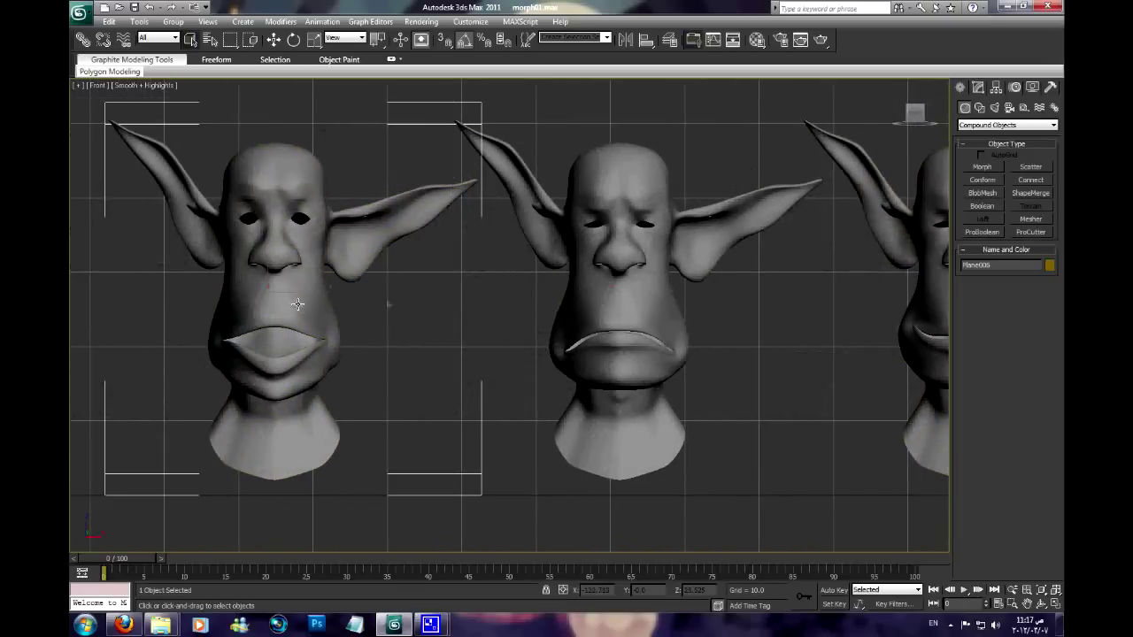
{"action": "scroll", "coordinate": [297, 308], "scroll_direction": "down", "scroll_amount": 2}
{"action": "scroll", "coordinate": [392, 298], "scroll_direction": "up", "scroll_amount": 1}
{"action": "mouse_move", "coordinate": [392, 298]}
{"action": "middle_mouse_down"}
{"action": "mouse_move", "coordinate": [571, 312]}
{"action": "mouse_move", "coordinate": [614, 300]}
{"action": "middle_mouse_up"}
{"action": "left_click", "coordinate": [769, 310]}
{"action": "key", "text": "p"}
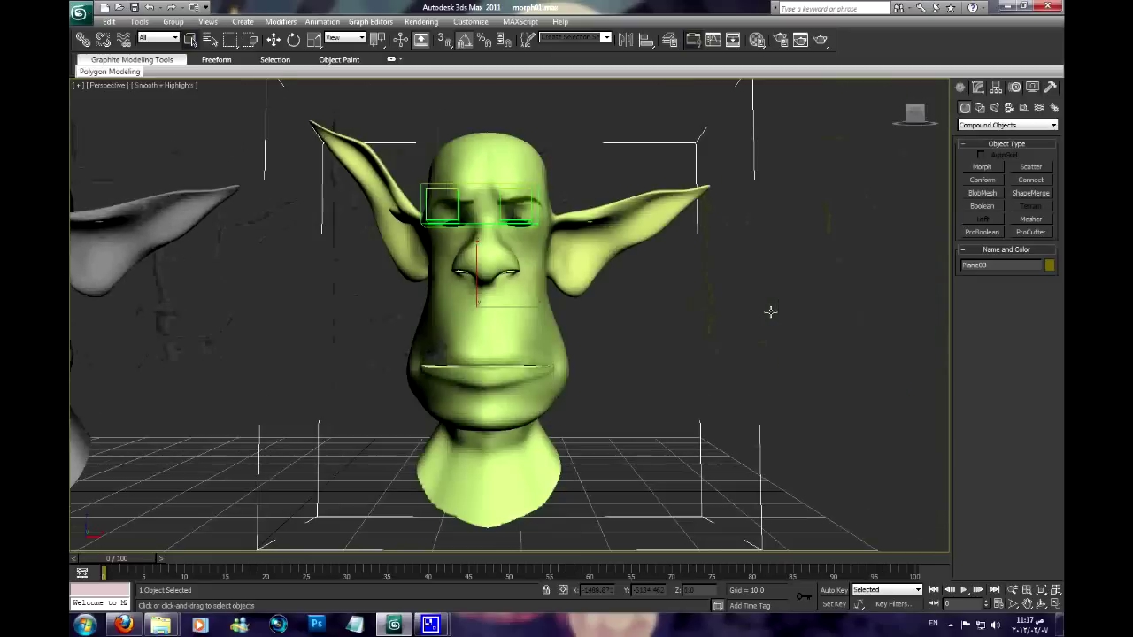
{"action": "mouse_move", "coordinate": [769, 311]}
{"action": "middle_mouse_down", "text": "alt"}
{"action": "mouse_move", "coordinate": [799, 220]}
{"action": "mouse_move", "coordinate": [484, 367]}
{"action": "middle_mouse_up", "text": "alt"}
{"action": "scroll", "coordinate": [484, 367], "scroll_direction": "down", "scroll_amount": 2}
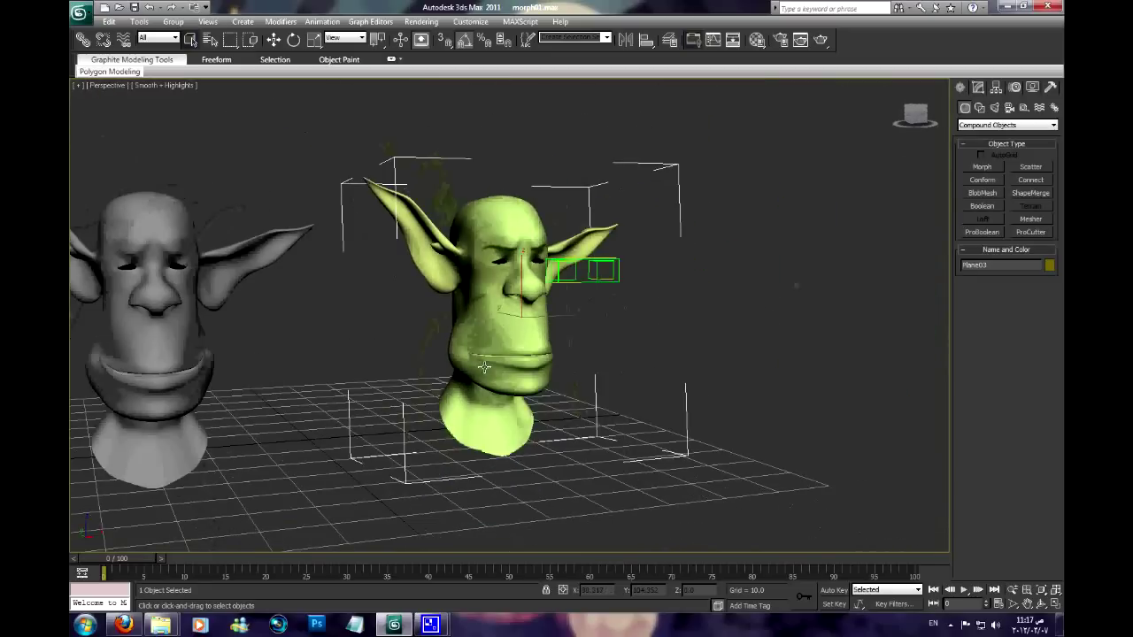
{"action": "left_click", "coordinate": [981, 166]}
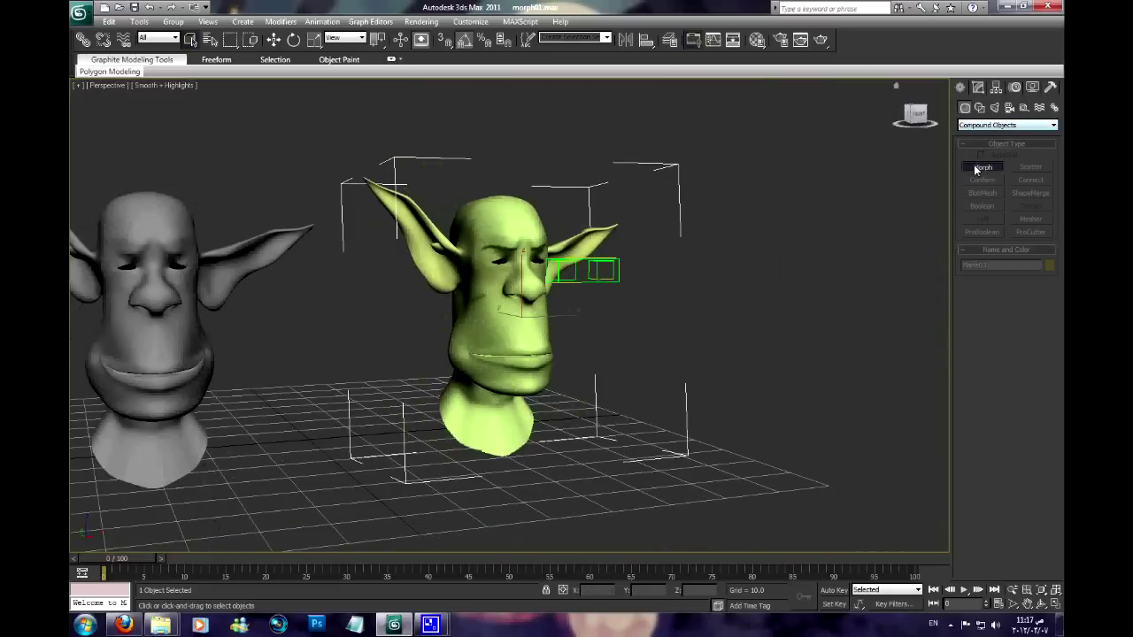
Pick the three grey goblin heads as morph targets for the green head.
{"action": "middle_click_drag", "start_coordinate": [543, 404], "coordinate": [601, 337]}
{"action": "scroll", "coordinate": [601, 336], "scroll_direction": "up", "scroll_amount": 2}
{"action": "left_click", "coordinate": [1016, 302]}
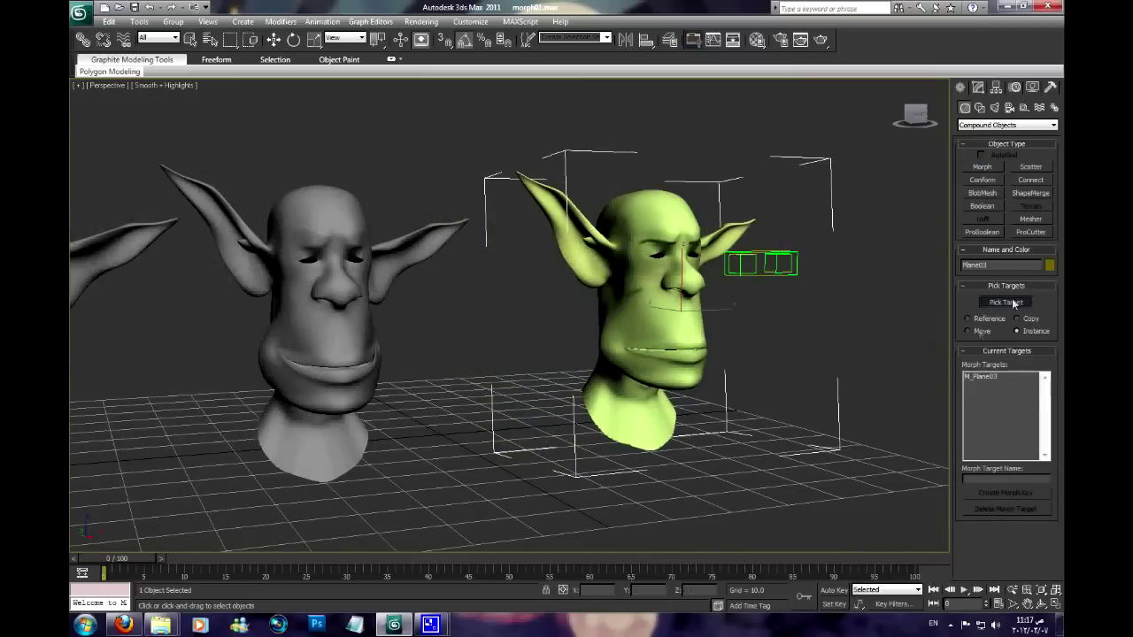
{"action": "scroll", "coordinate": [536, 331], "scroll_direction": "down", "scroll_amount": 3}
{"action": "middle_click_drag", "start_coordinate": [535, 331], "coordinate": [522, 294], "text": "alt"}
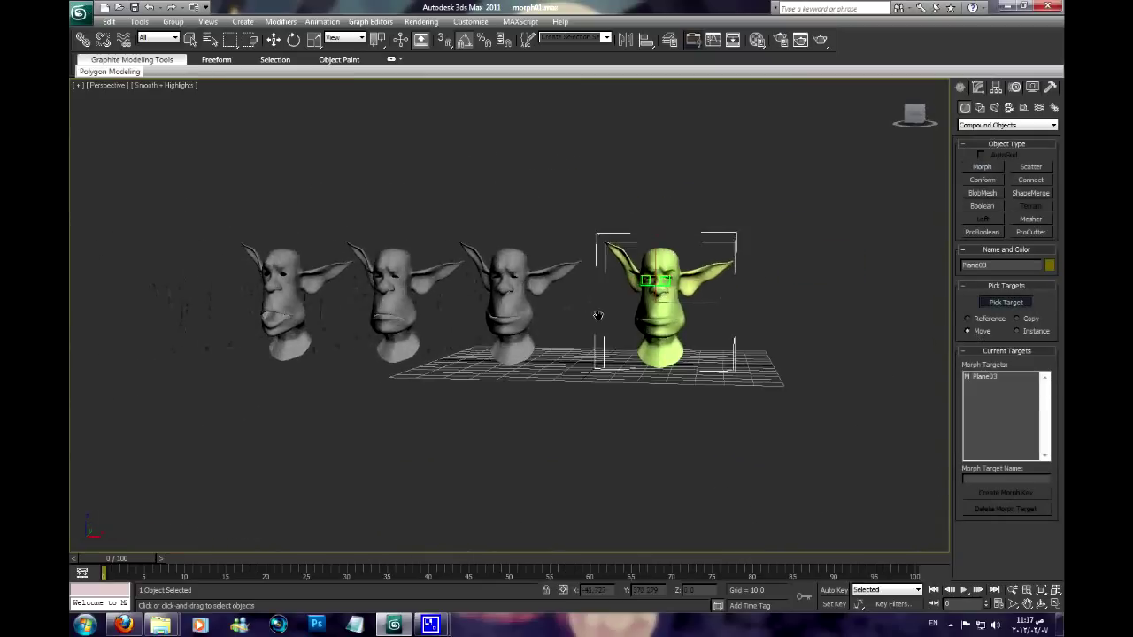
{"action": "scroll", "coordinate": [522, 294], "scroll_direction": "up", "scroll_amount": 2}
{"action": "left_click", "coordinate": [507, 283]}
{"action": "left_click", "coordinate": [339, 264]}
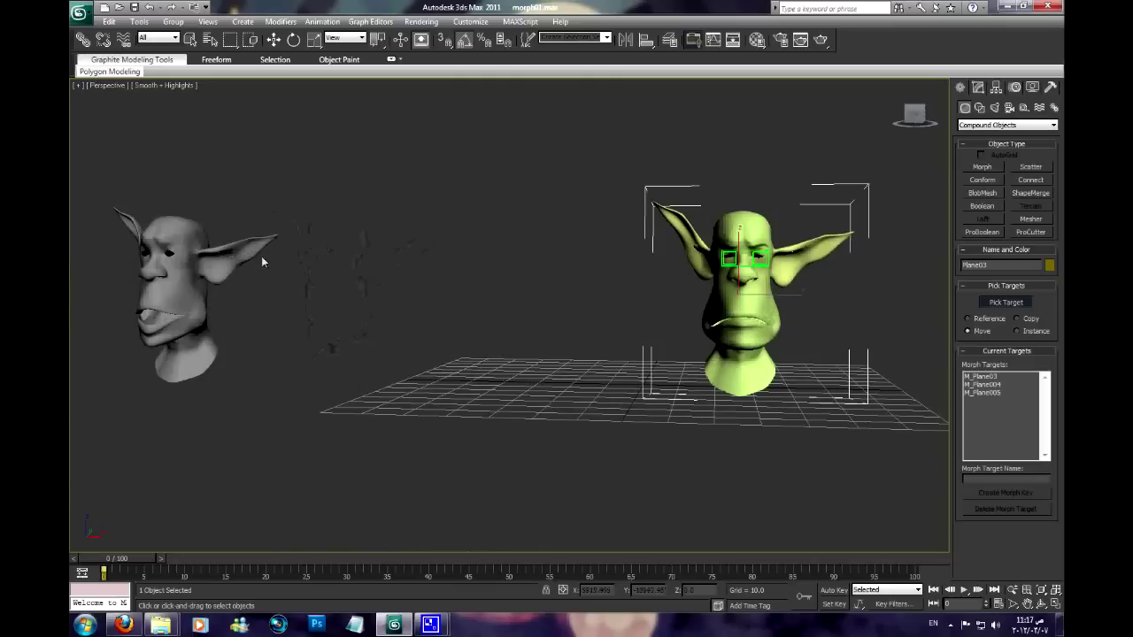
{"action": "left_click", "coordinate": [182, 261]}
{"action": "mouse_move", "coordinate": [380, 297]}
{"action": "middle_mouse_down"}
{"action": "mouse_move", "coordinate": [539, 324]}
{"action": "mouse_move", "coordinate": [584, 318]}
{"action": "mouse_move", "coordinate": [567, 320]}
{"action": "middle_mouse_up"}
{"action": "scroll", "coordinate": [539, 324], "scroll_direction": "up", "scroll_amount": 2}
Key the M_Plane03 expression, then the smiling M_Plane004 at frame 10.
{"action": "left_click", "coordinate": [991, 377]}
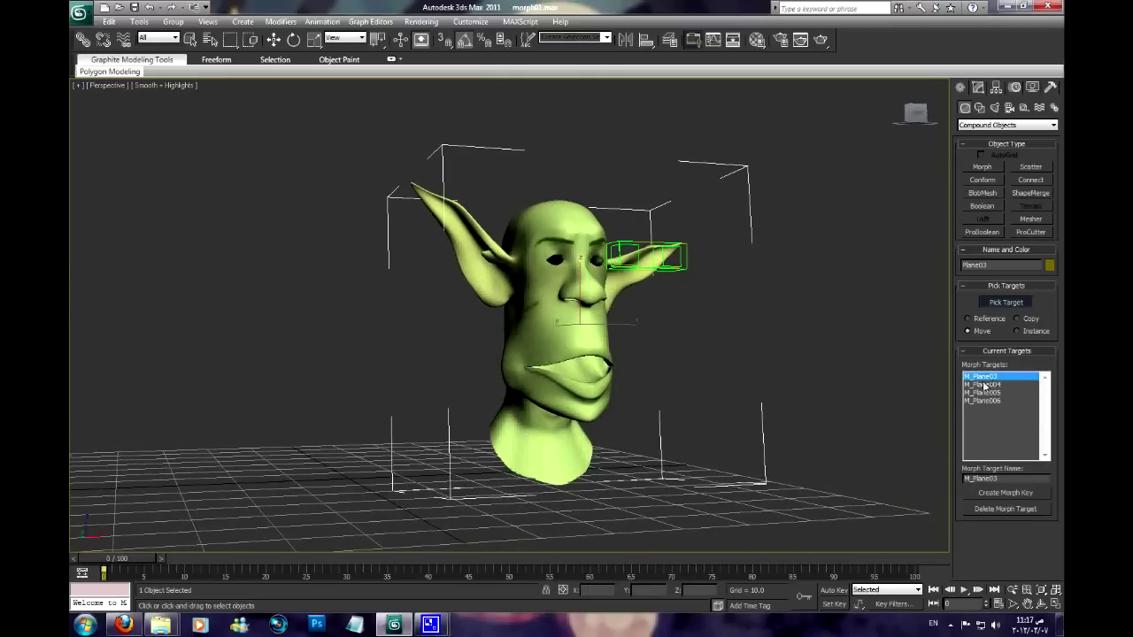
{"action": "mouse_move", "coordinate": [133, 558]}
{"action": "left_mouse_down"}
{"action": "mouse_move", "coordinate": [215, 561]}
{"action": "mouse_move", "coordinate": [113, 561]}
{"action": "left_mouse_up"}
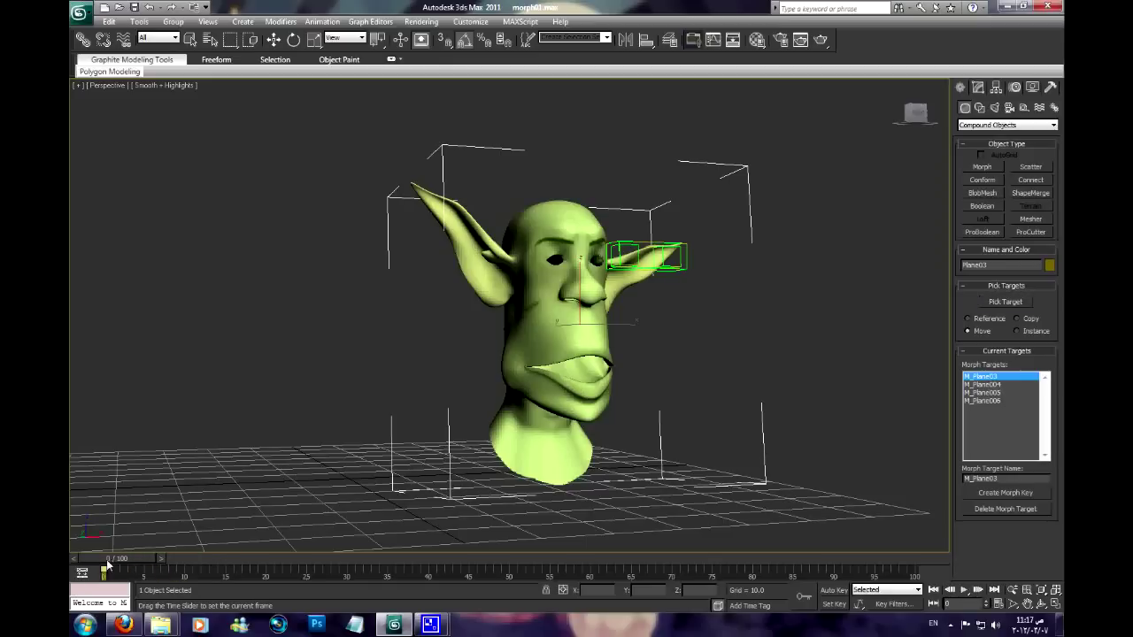
{"action": "left_click", "coordinate": [1003, 497]}
{"action": "left_click_drag", "start_coordinate": [138, 564], "coordinate": [252, 561]}
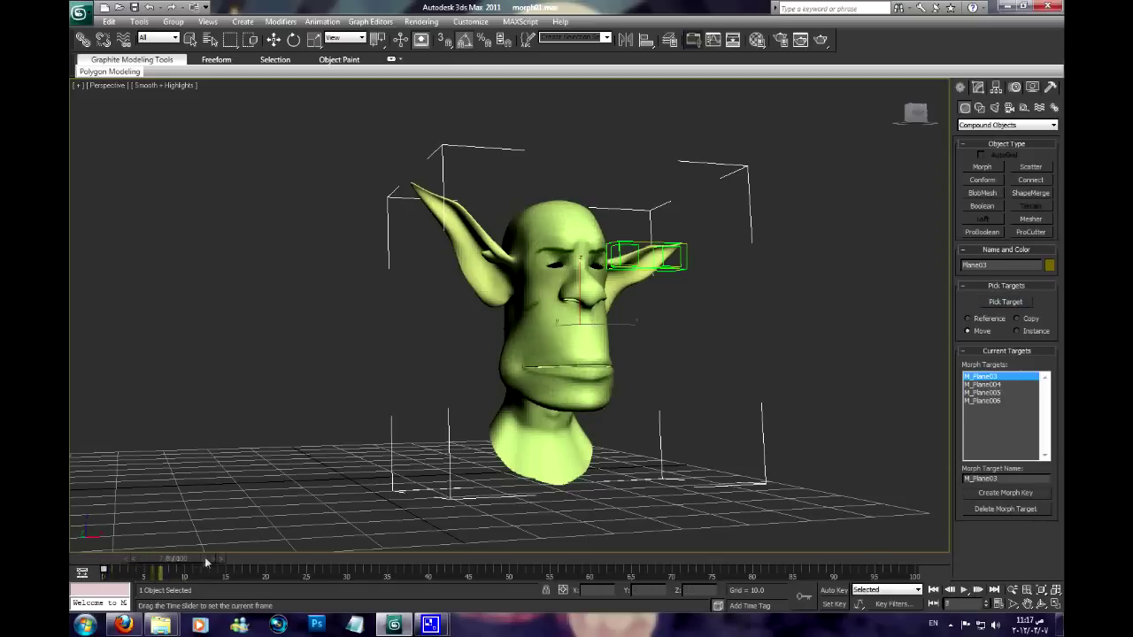
{"action": "left_click", "coordinate": [984, 385]}
{"action": "left_click", "coordinate": [1001, 492]}
Key the frowning M_Plane005 at frame 20 and M_Plane006 at frame 30, then scrub back.
{"action": "left_click_drag", "start_coordinate": [218, 563], "coordinate": [295, 568]}
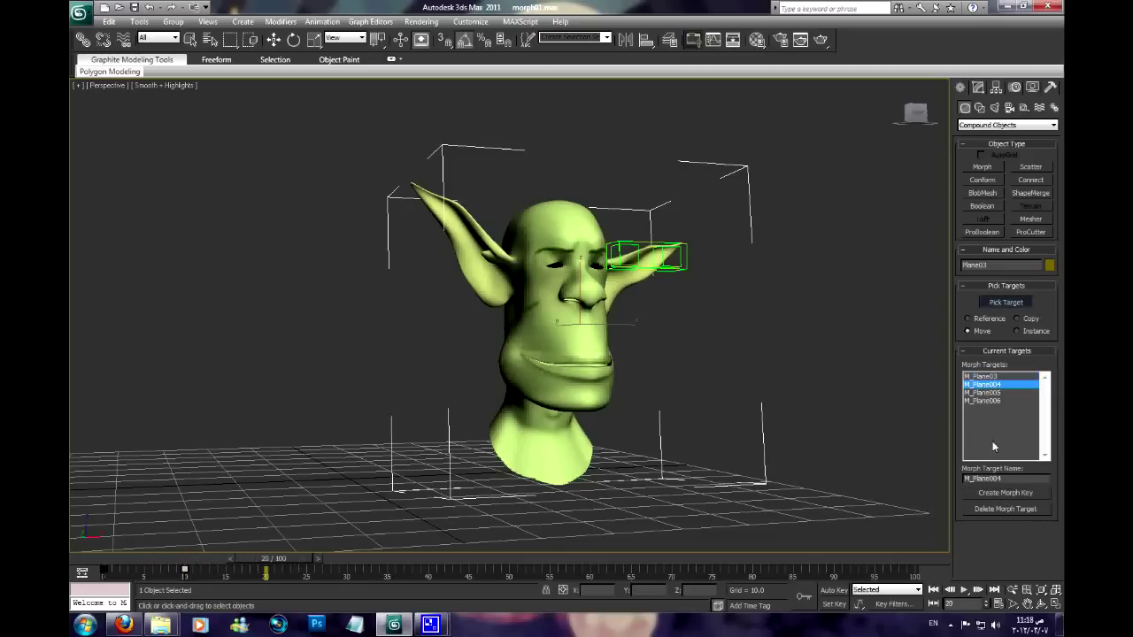
{"action": "left_click", "coordinate": [995, 392]}
{"action": "left_click", "coordinate": [1003, 492]}
{"action": "mouse_move", "coordinate": [265, 563]}
{"action": "left_mouse_down"}
{"action": "mouse_move", "coordinate": [380, 562]}
{"action": "mouse_move", "coordinate": [366, 559]}
{"action": "left_mouse_up"}
{"action": "left_click", "coordinate": [986, 402]}
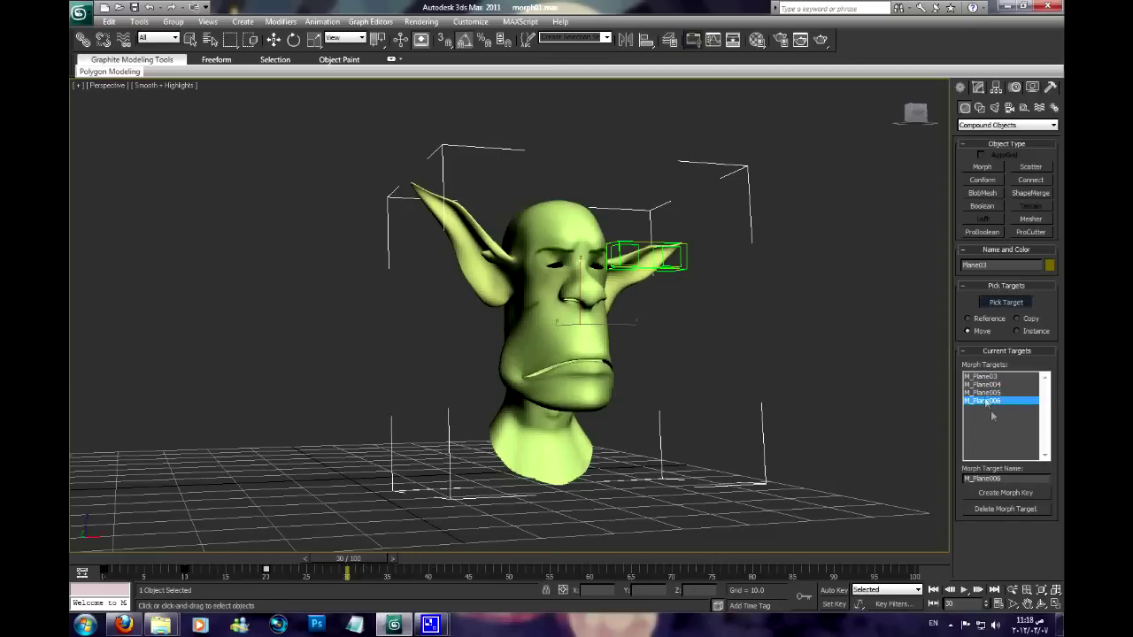
{"action": "left_click", "coordinate": [998, 492]}
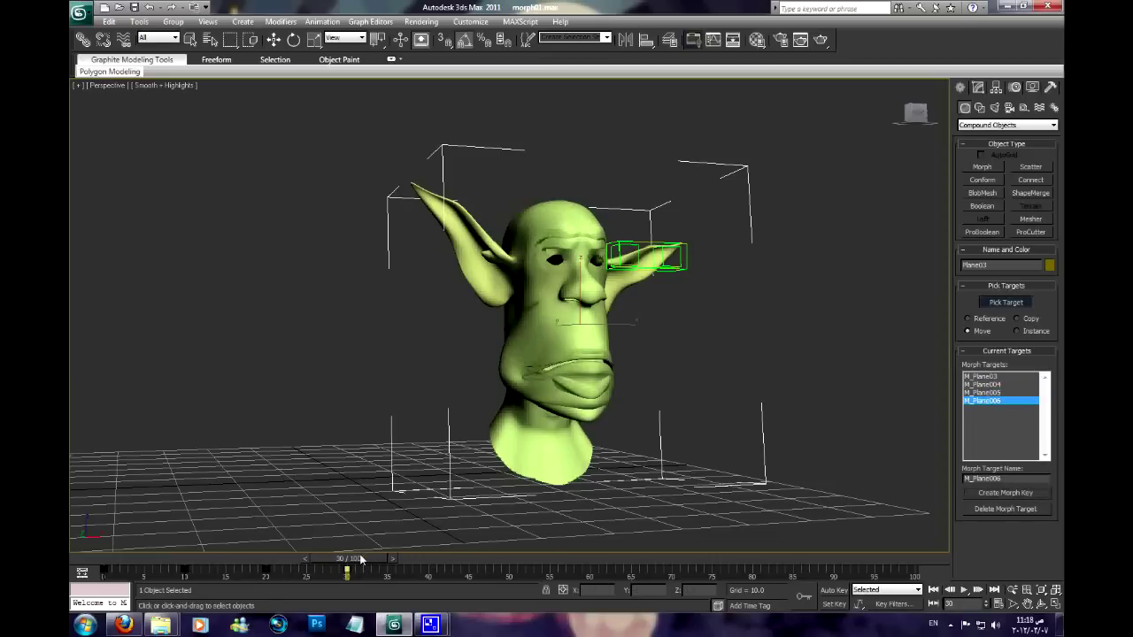
{"action": "left_click_drag", "start_coordinate": [360, 559], "coordinate": [96, 565]}
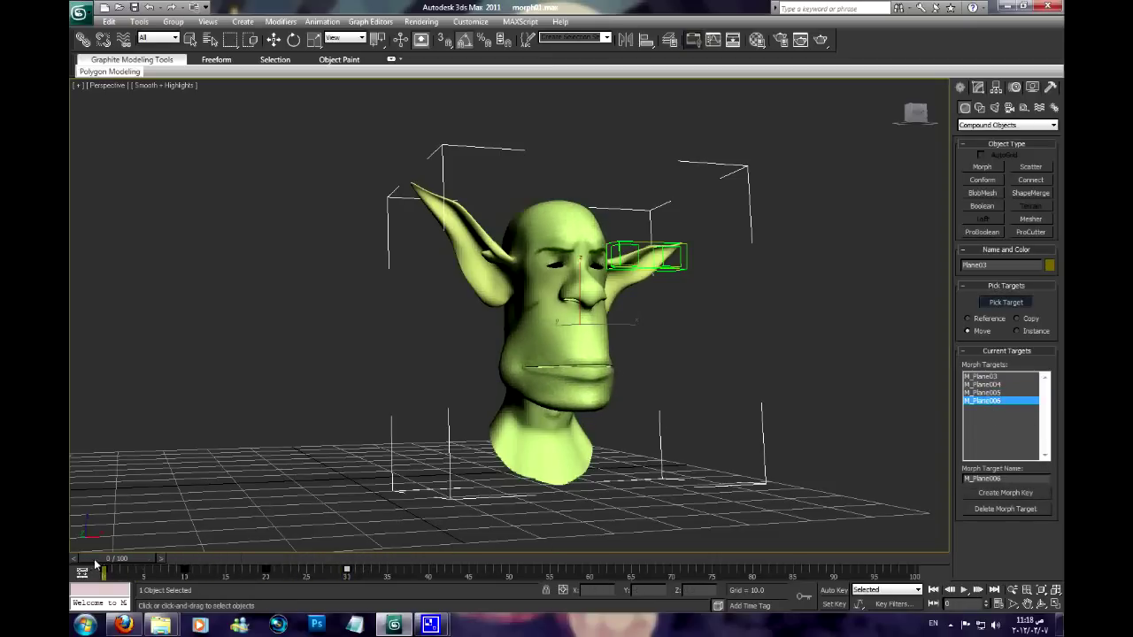
Scrub to preview the goblin's smile, then view its Morph, MeshSmooth and Editable Poly stack.
{"action": "mouse_move", "coordinate": [95, 565]}
{"action": "left_mouse_down"}
{"action": "mouse_move", "coordinate": [289, 576]}
{"action": "mouse_move", "coordinate": [70, 557]}
{"action": "mouse_move", "coordinate": [429, 567]}
{"action": "left_mouse_up"}
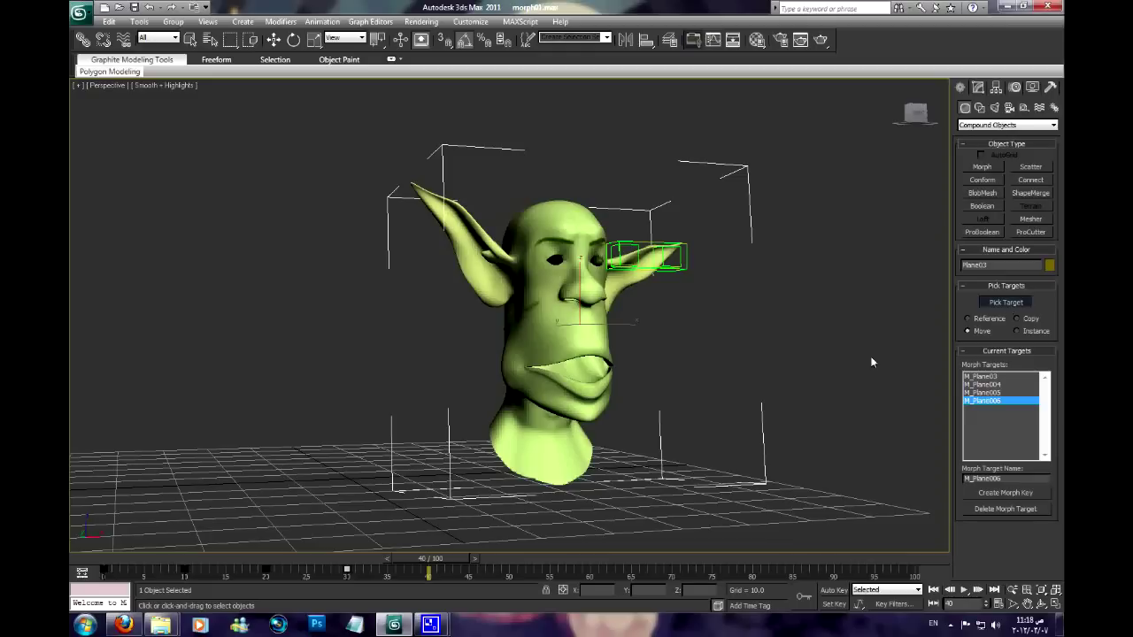
{"action": "scroll", "coordinate": [581, 366], "scroll_direction": "up", "scroll_amount": 2}
{"action": "scroll", "coordinate": [571, 361], "scroll_direction": "up", "scroll_amount": 3}
{"action": "left_click", "coordinate": [979, 87]}
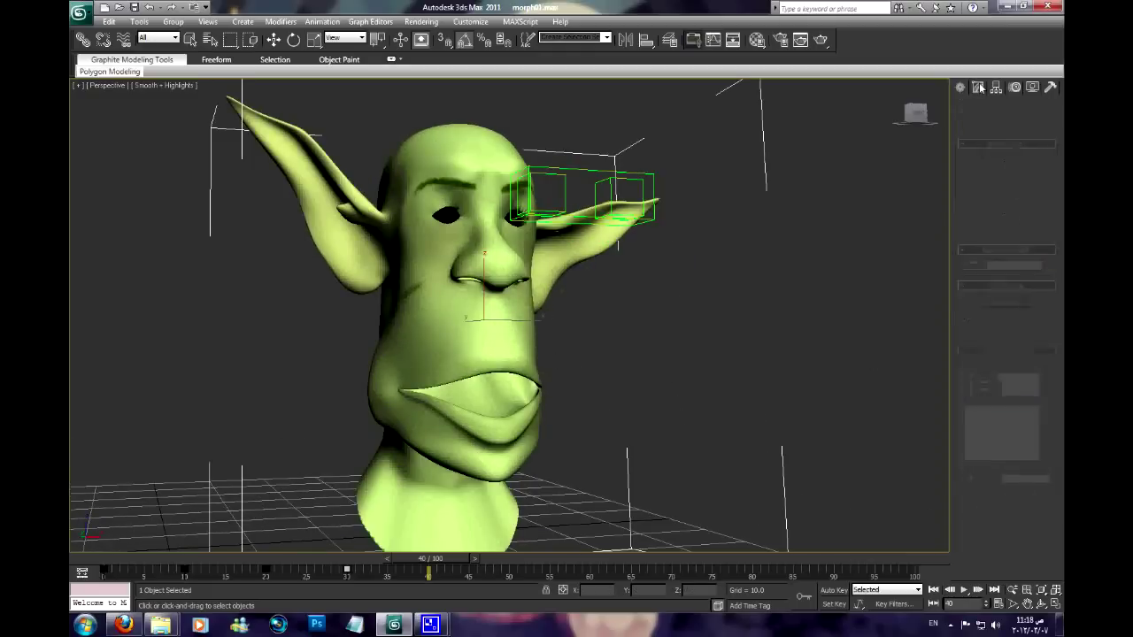
{"action": "middle_click_drag", "start_coordinate": [657, 256], "coordinate": [688, 260]}
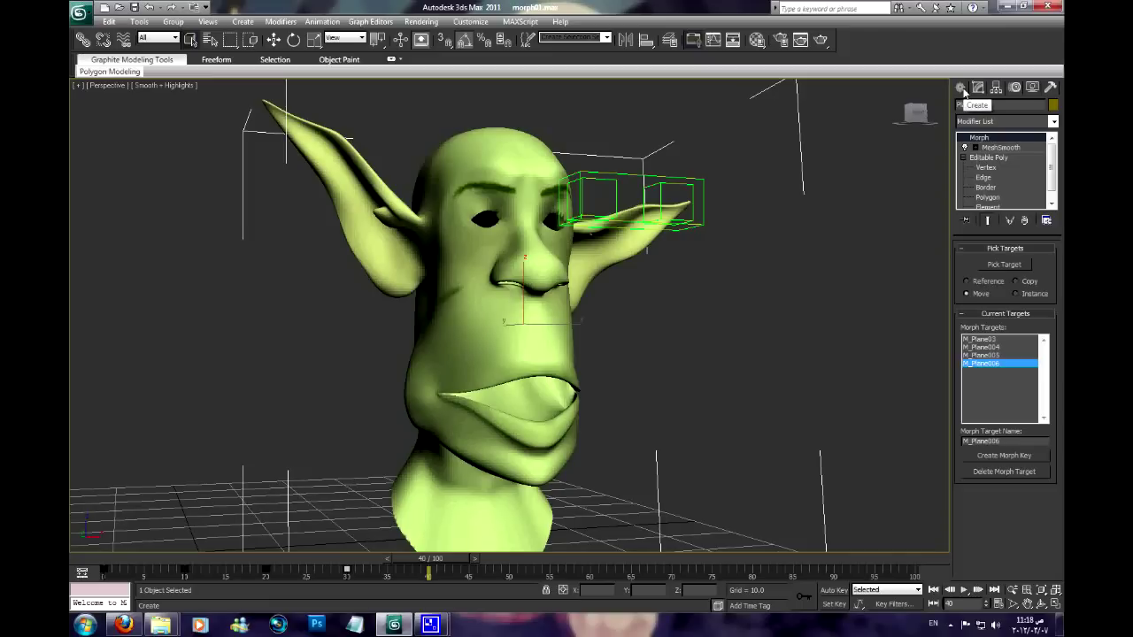
{"action": "middle_click_drag", "start_coordinate": [679, 284], "coordinate": [664, 321], "text": "alt"}
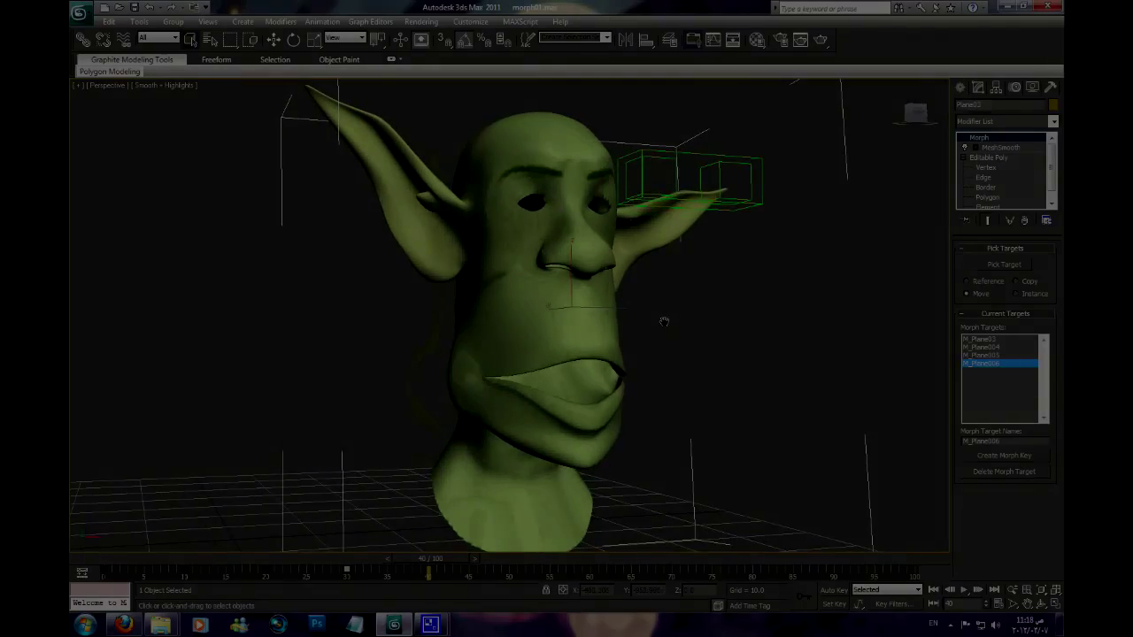